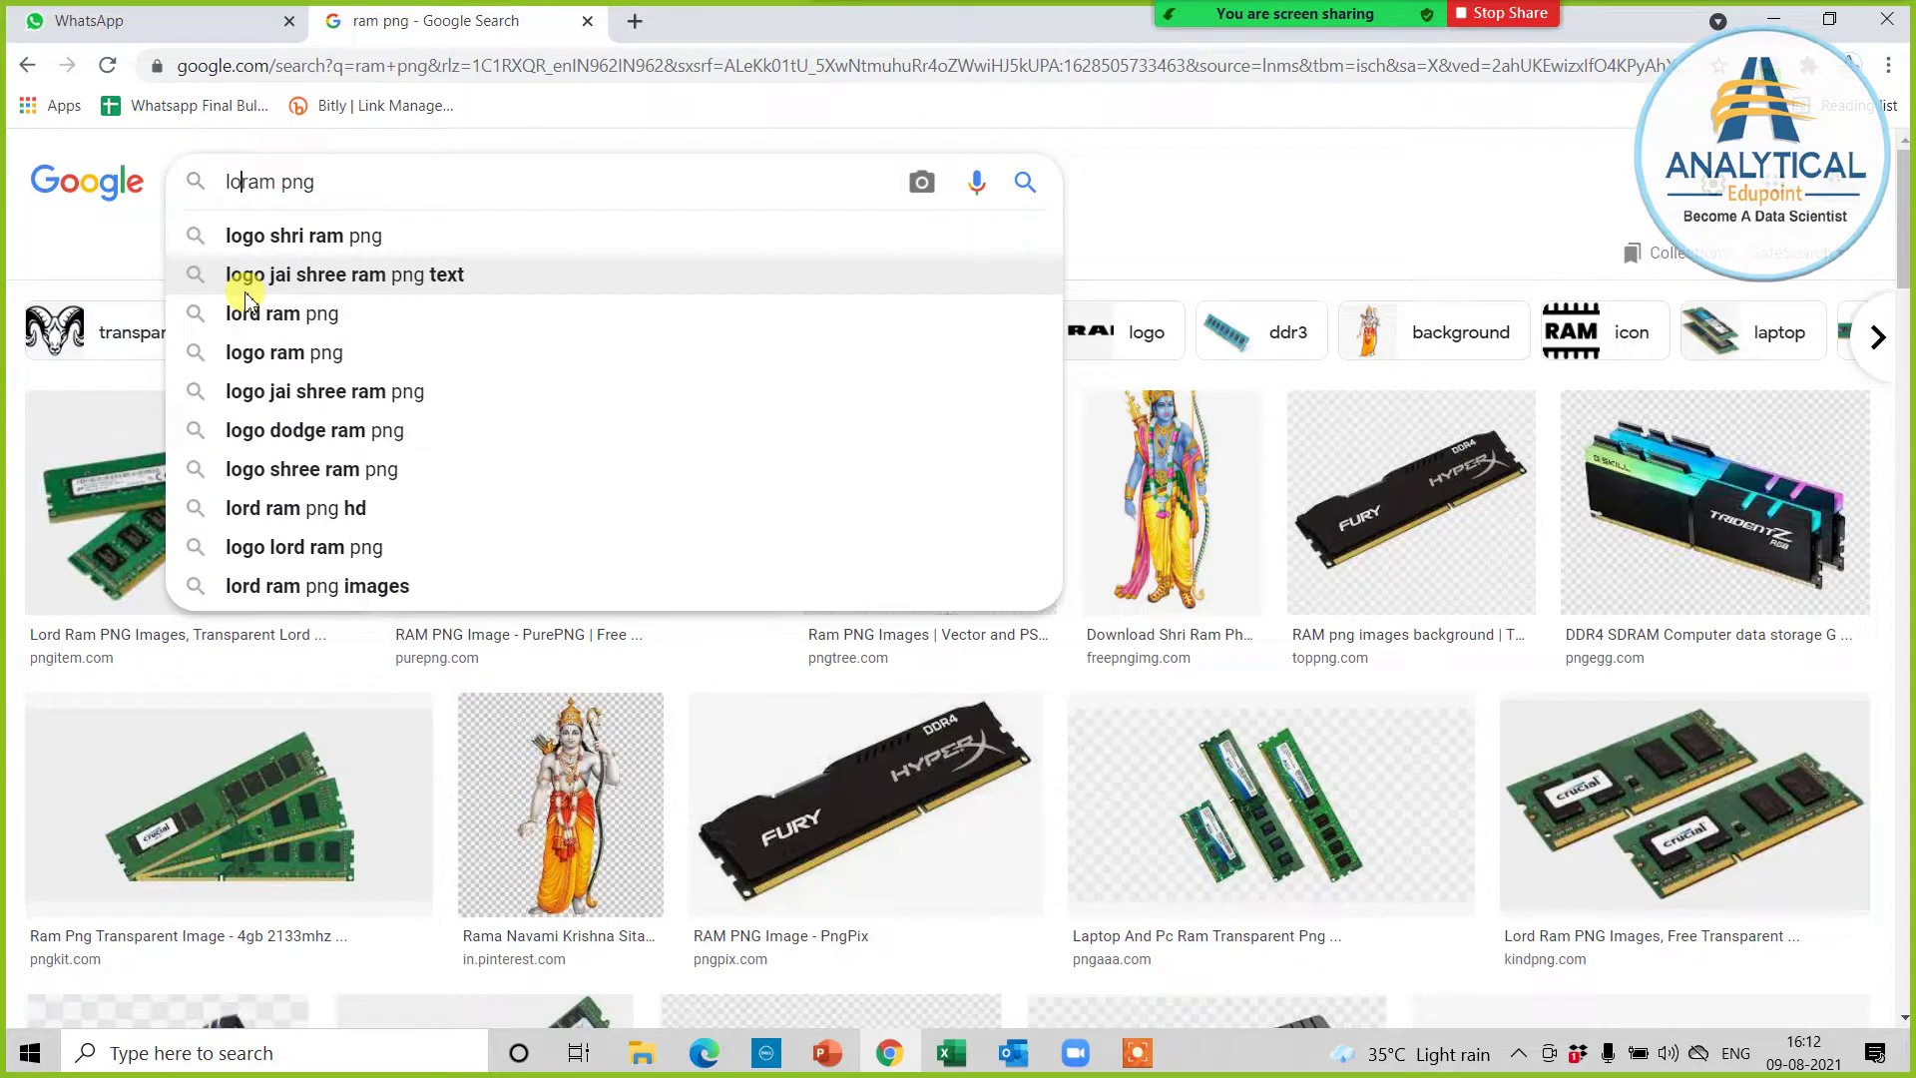
Step: Search Google Images for "lord ram png" and look through the results for an archer picture
type("rd")
key("Return")
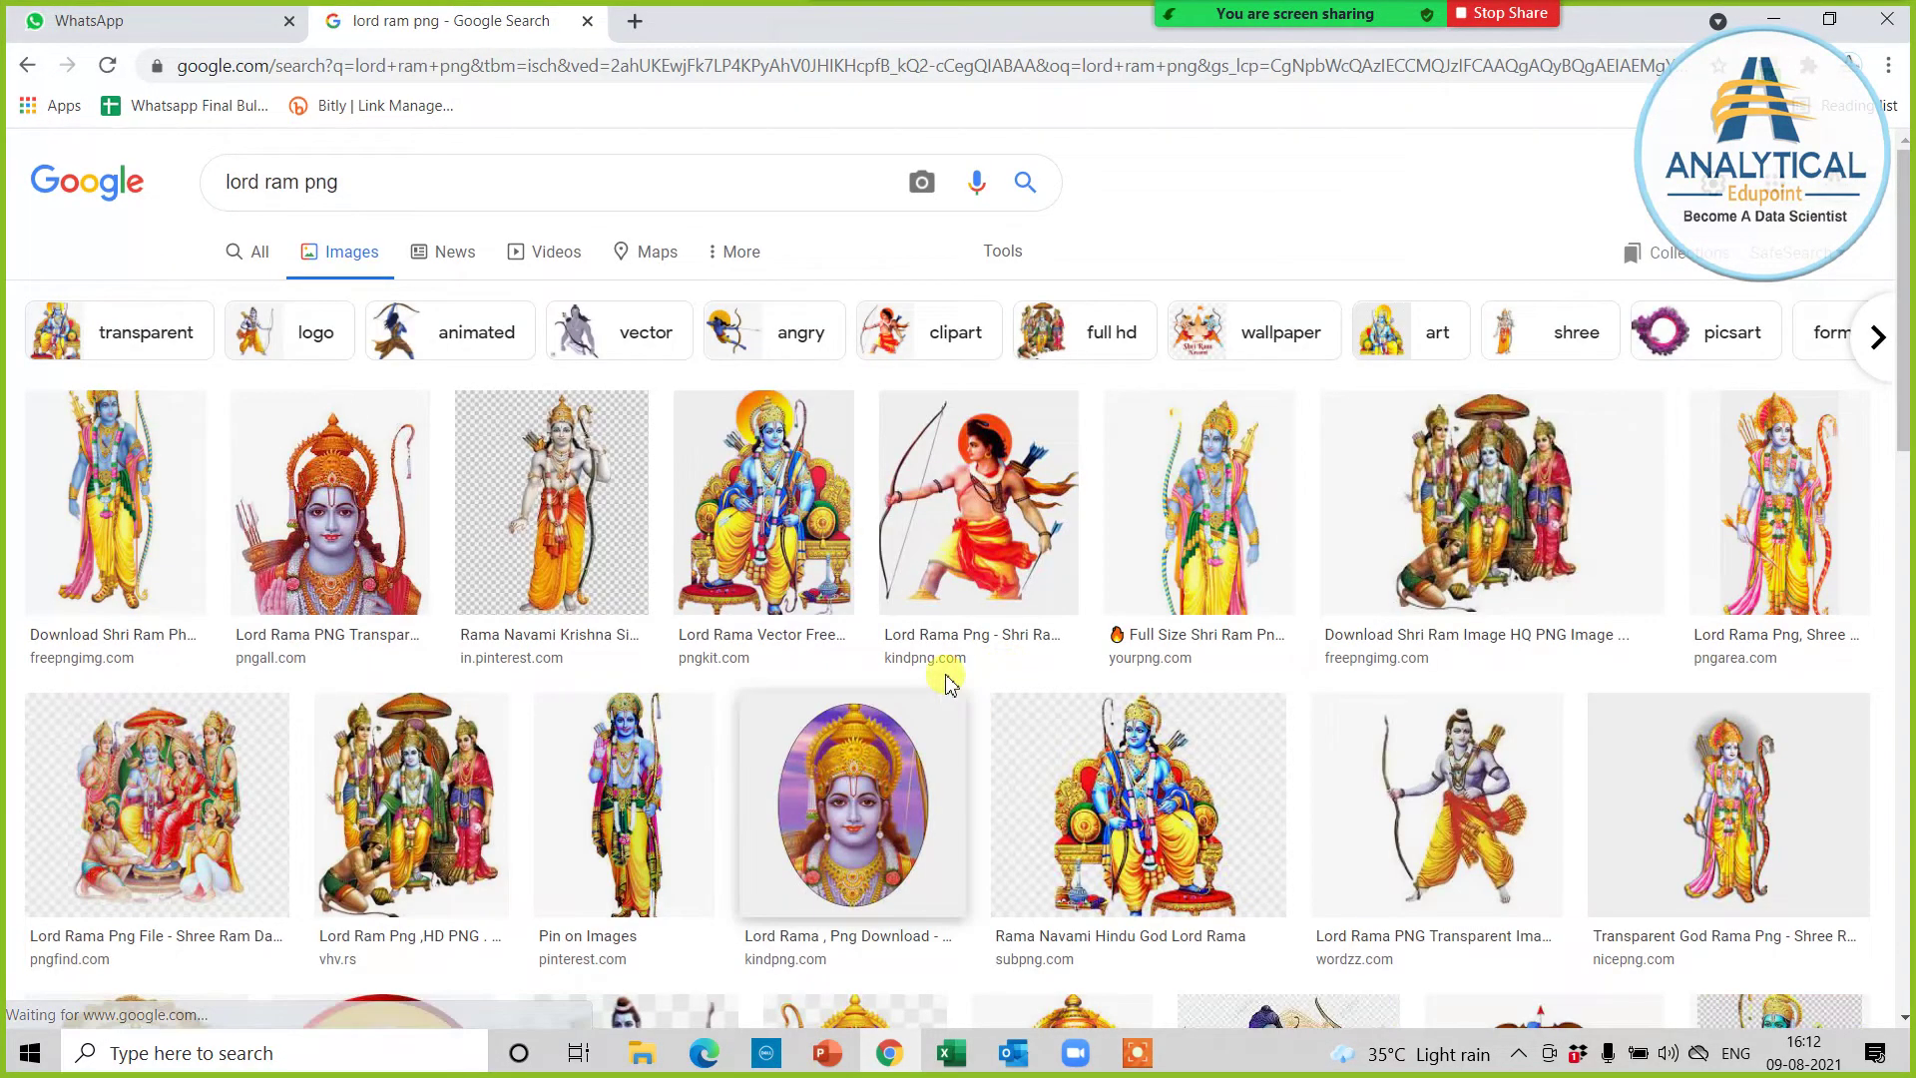
scroll(898, 643, "down", 5)
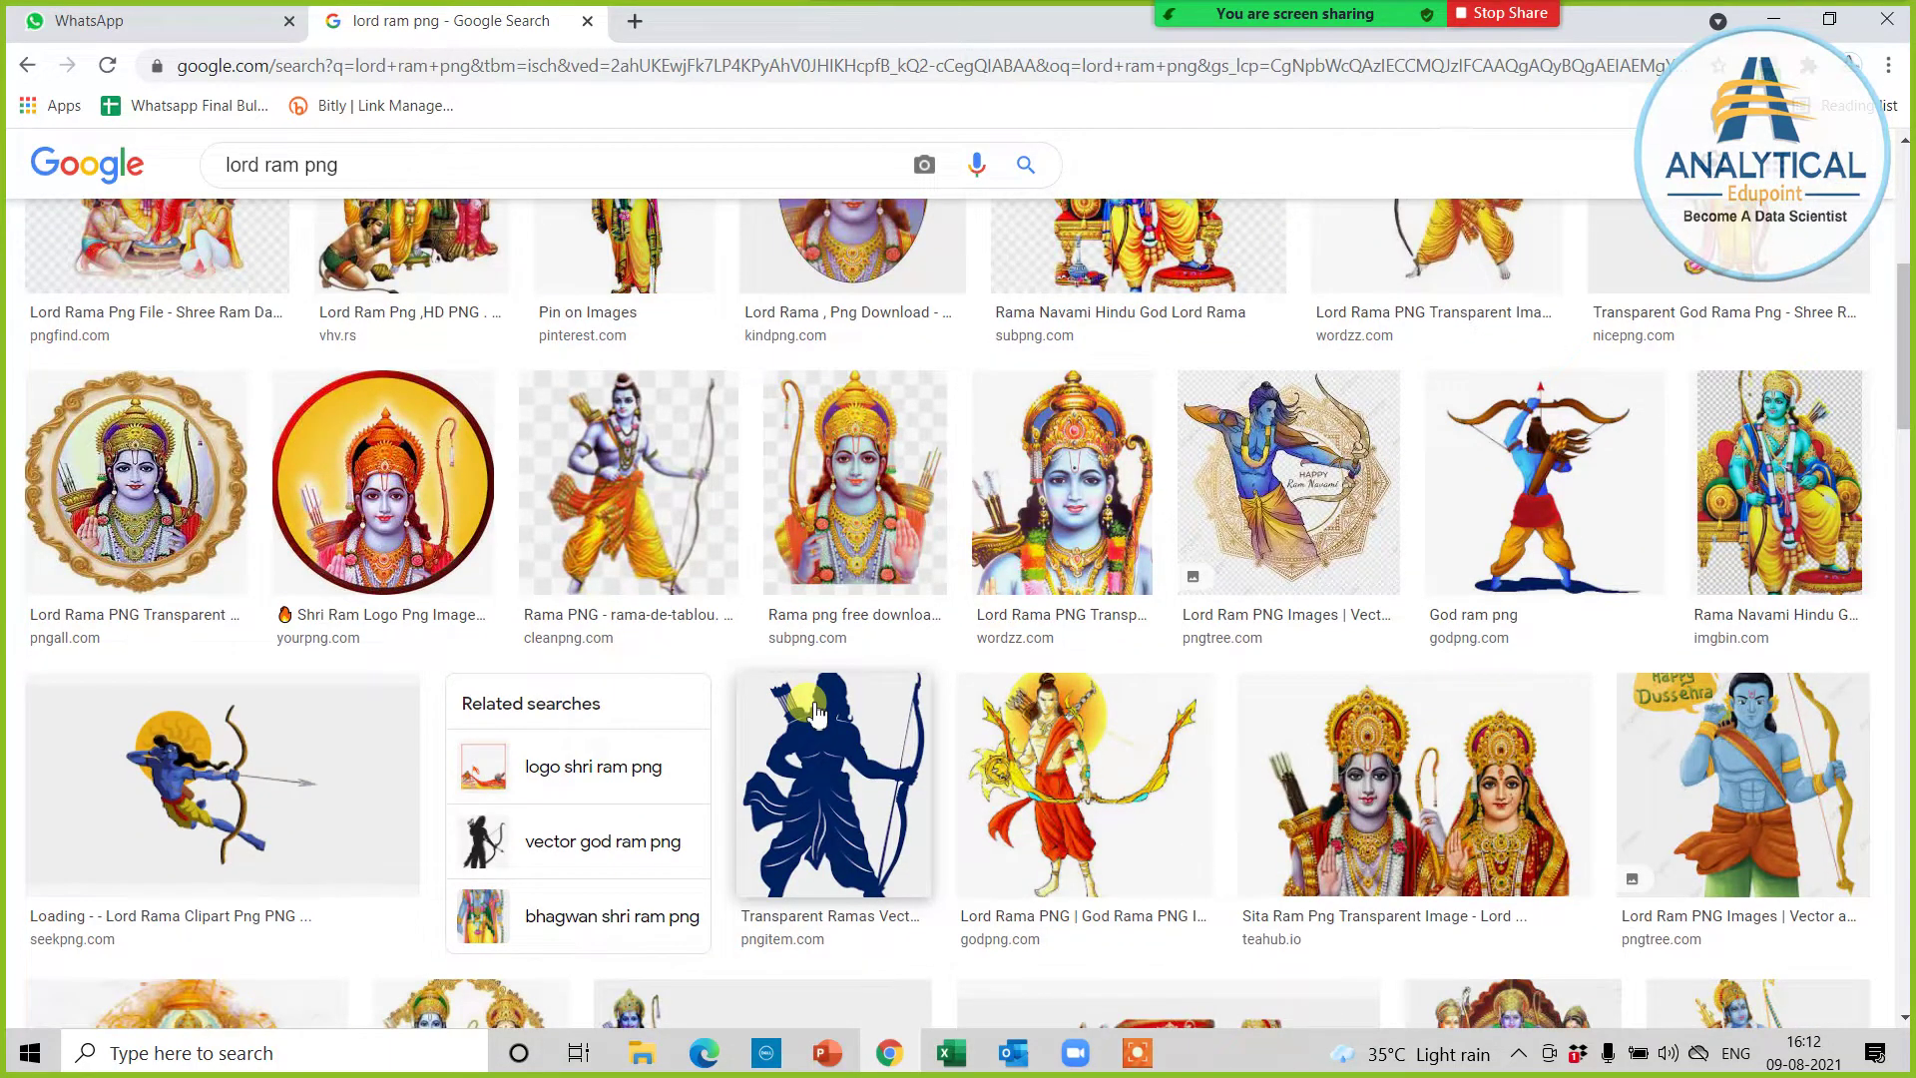
scroll(659, 699, "down", 5)
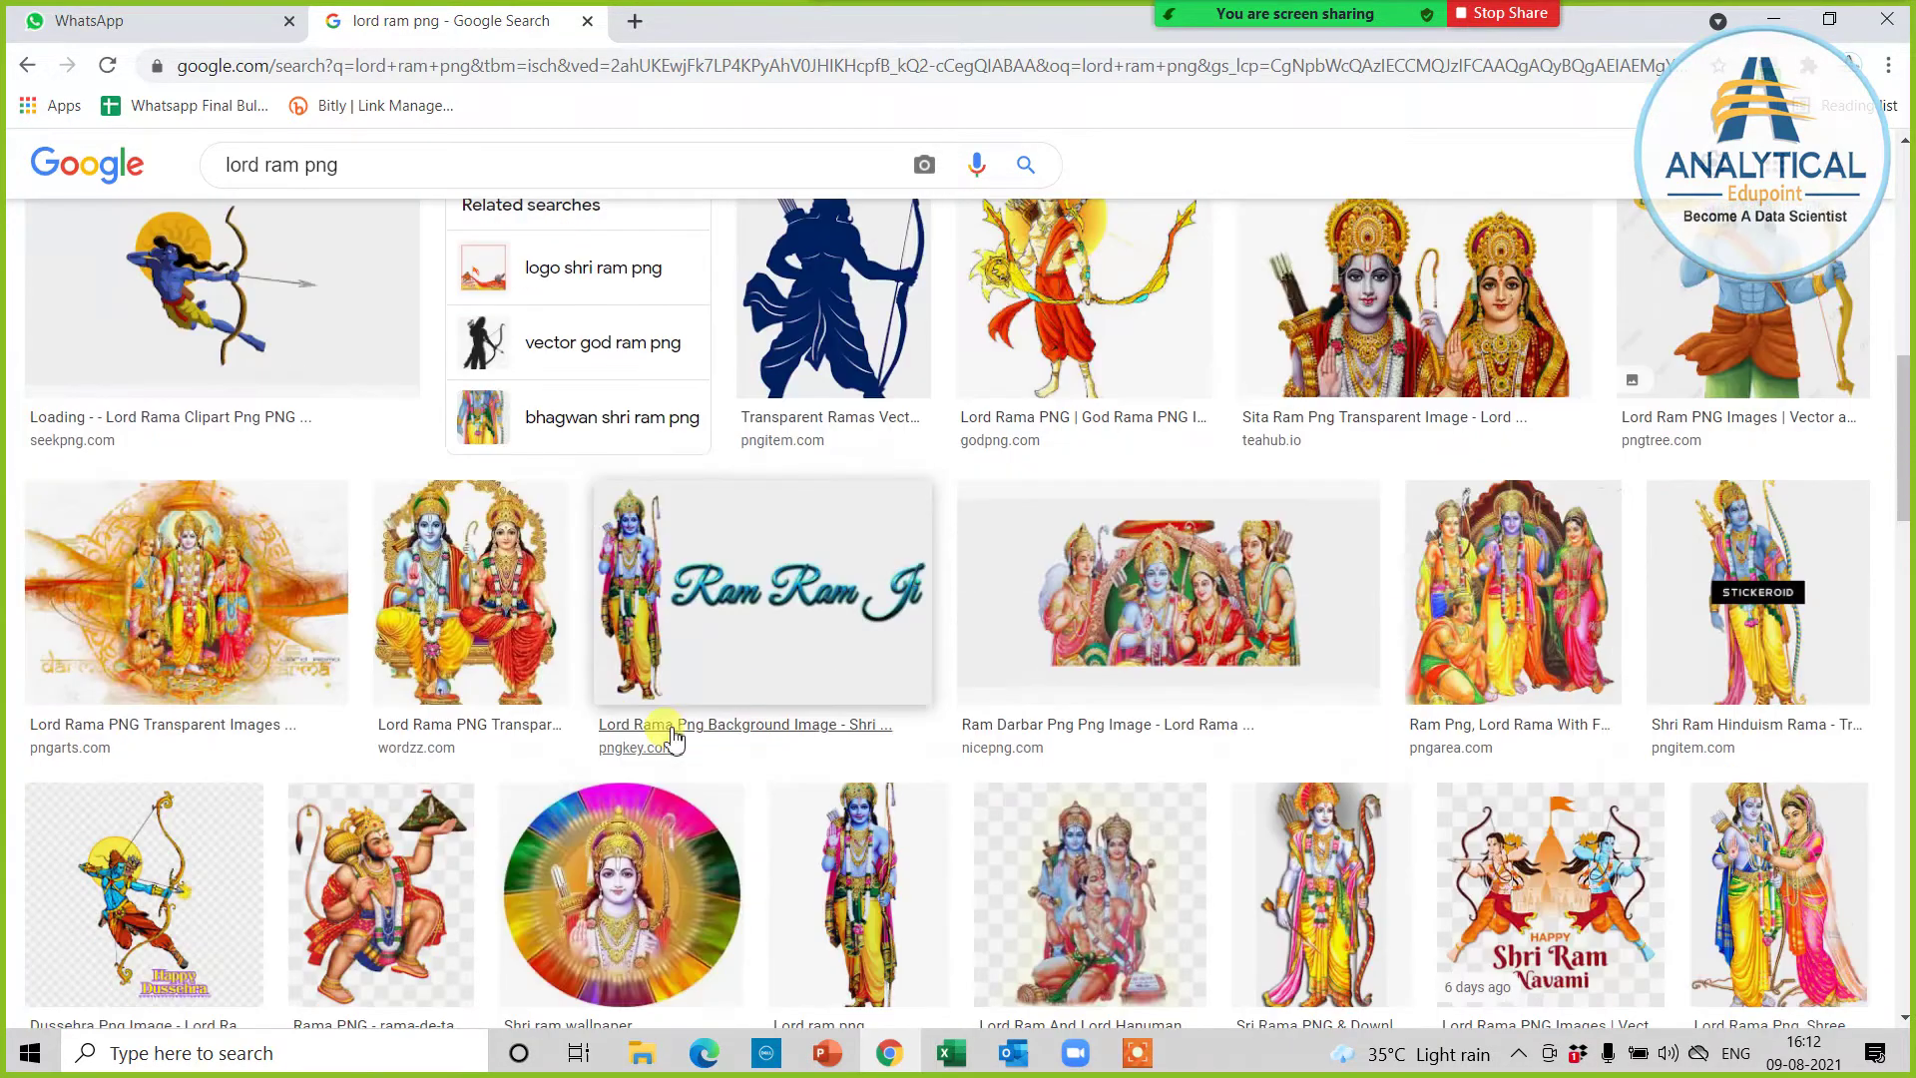
scroll(117, 726, "down", 3)
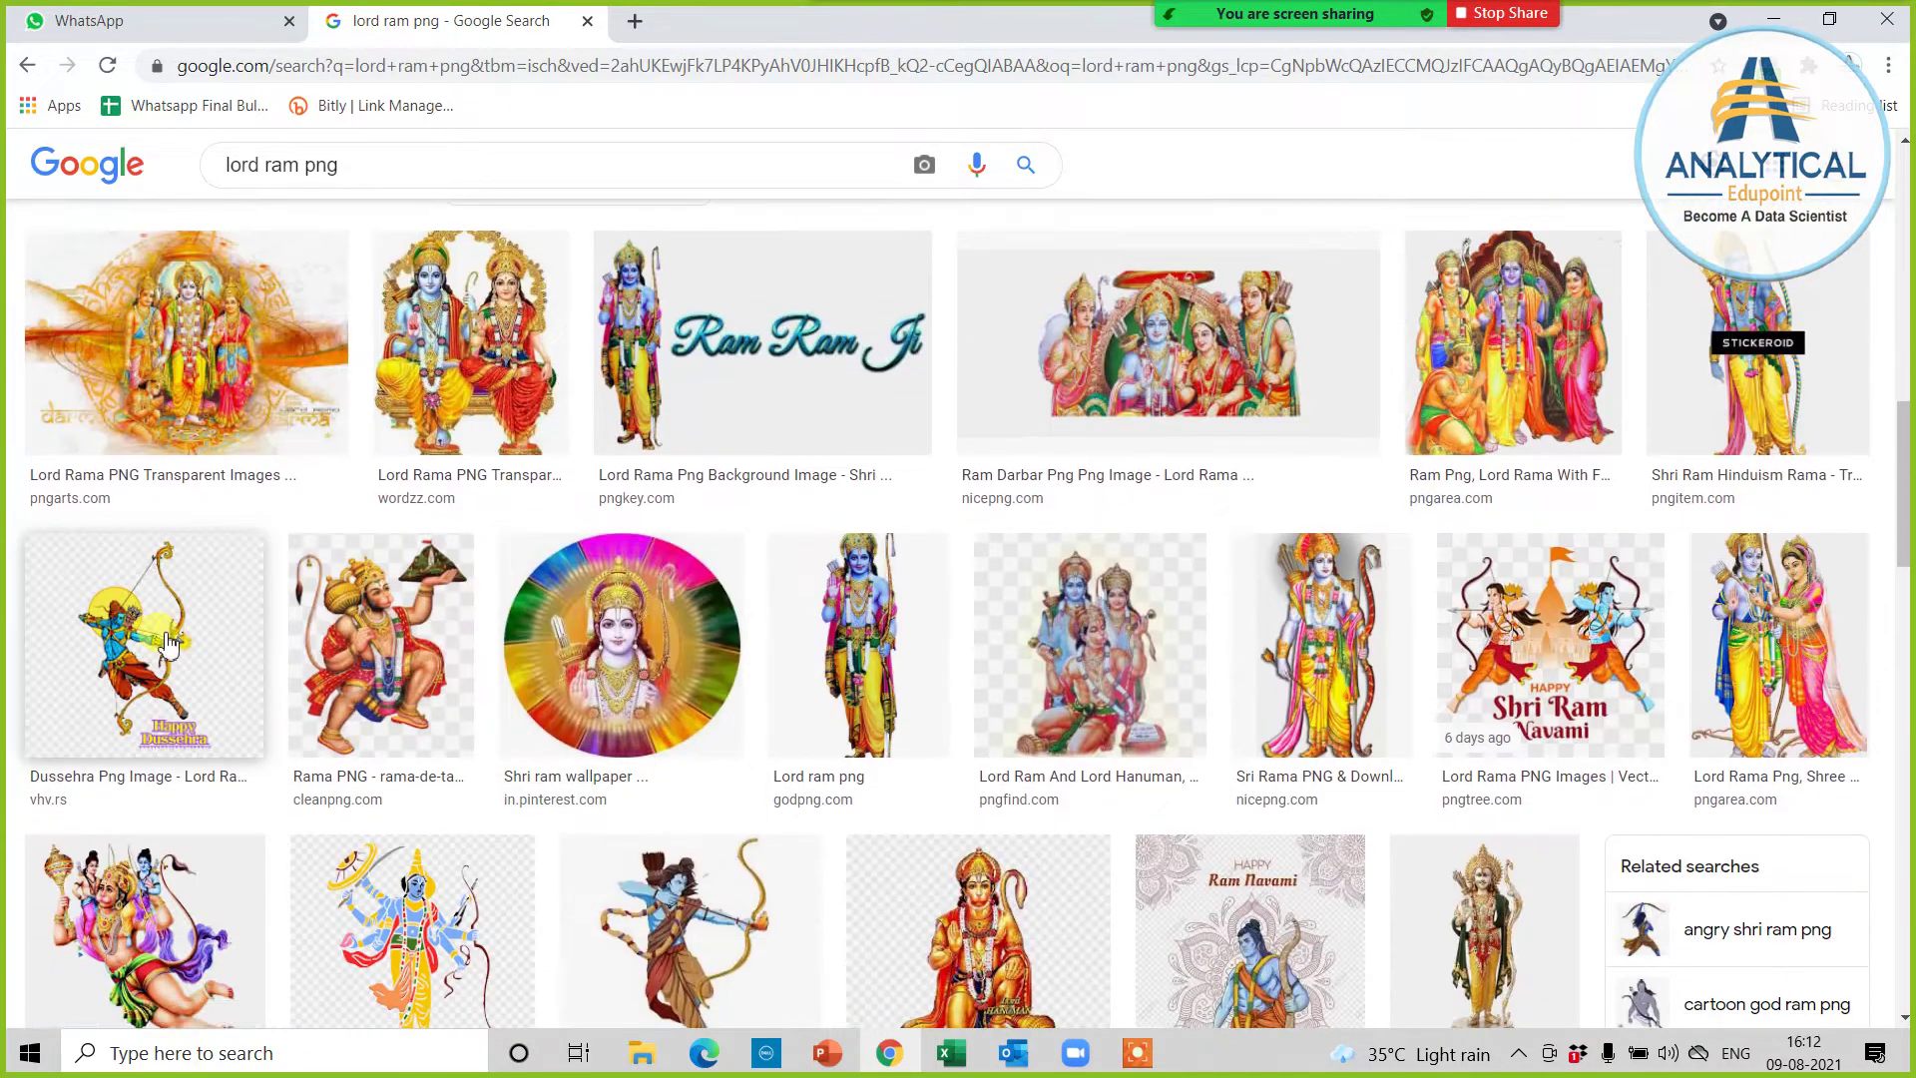
Step: Copy the "God ram sita png" archer image from godpng.com and paste it onto the blank slide in PowerPoint
left_click(695, 978)
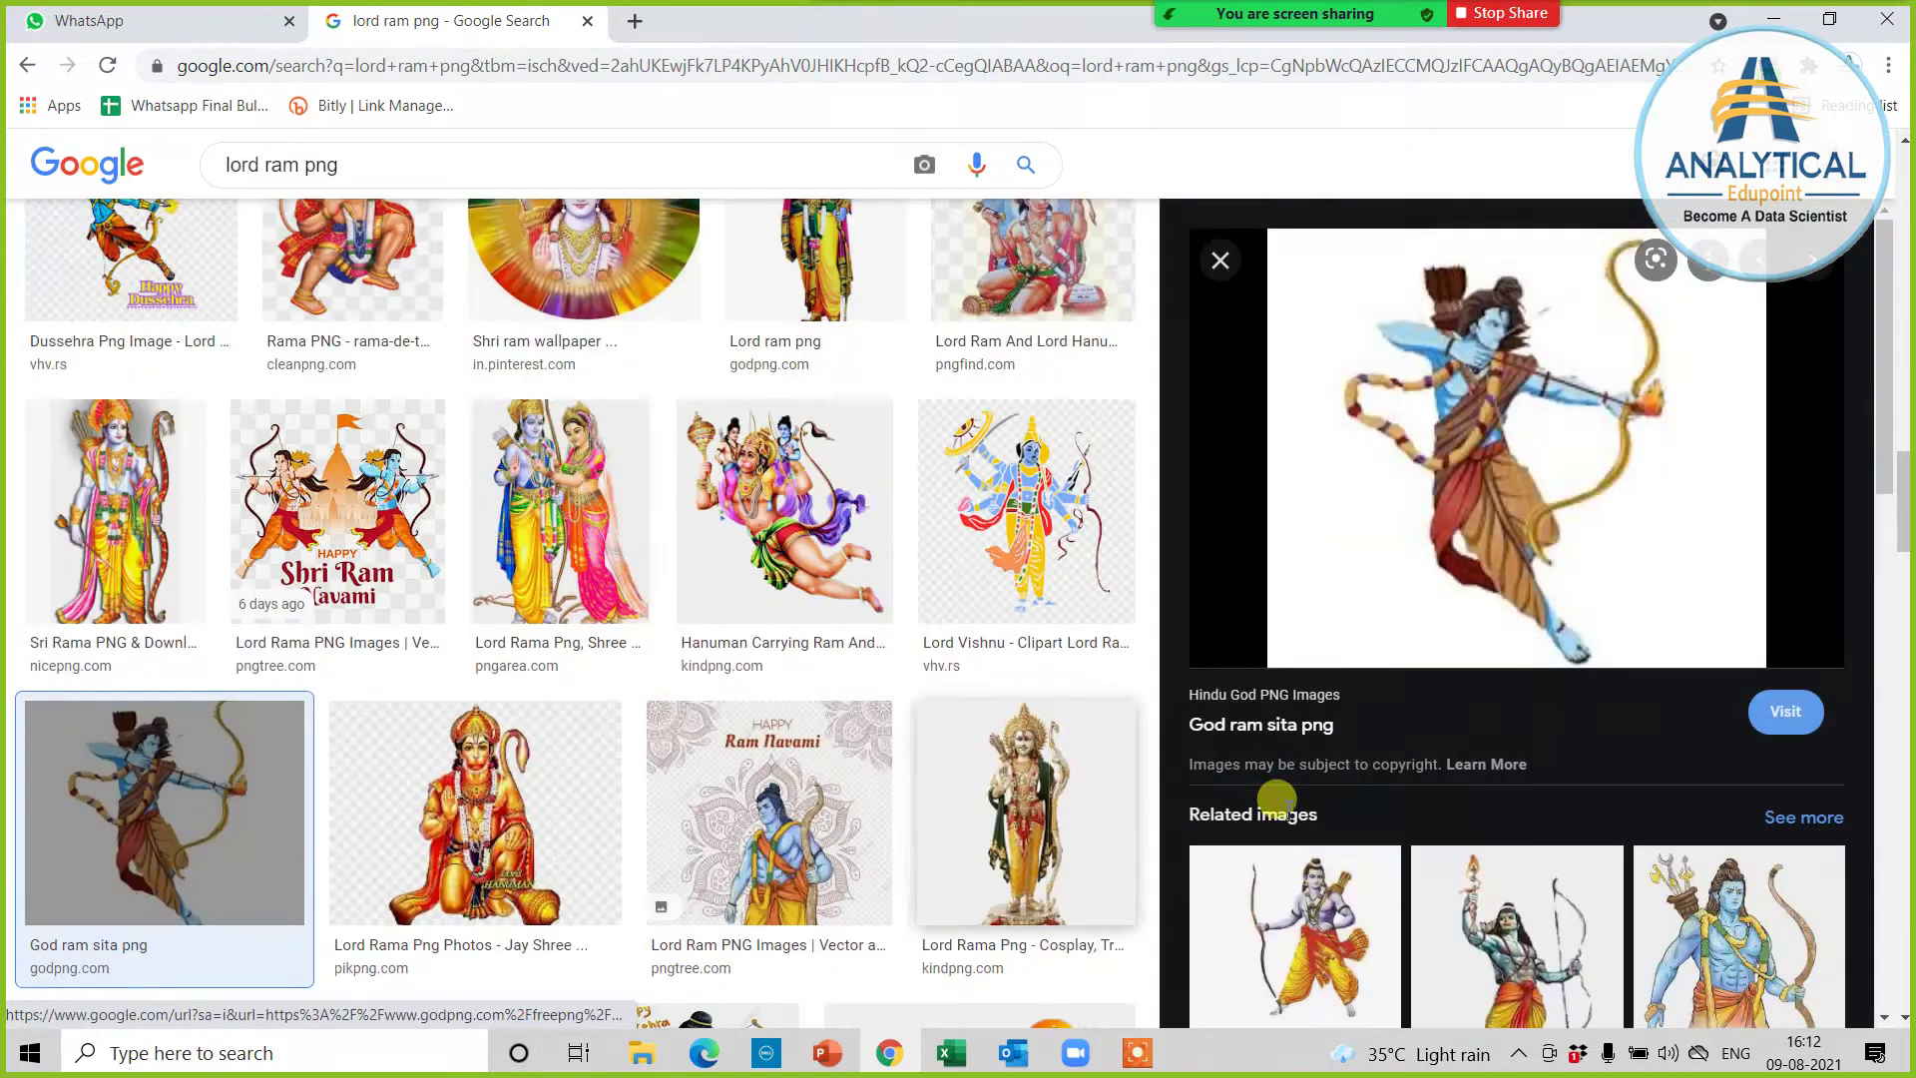
right_click(1503, 464)
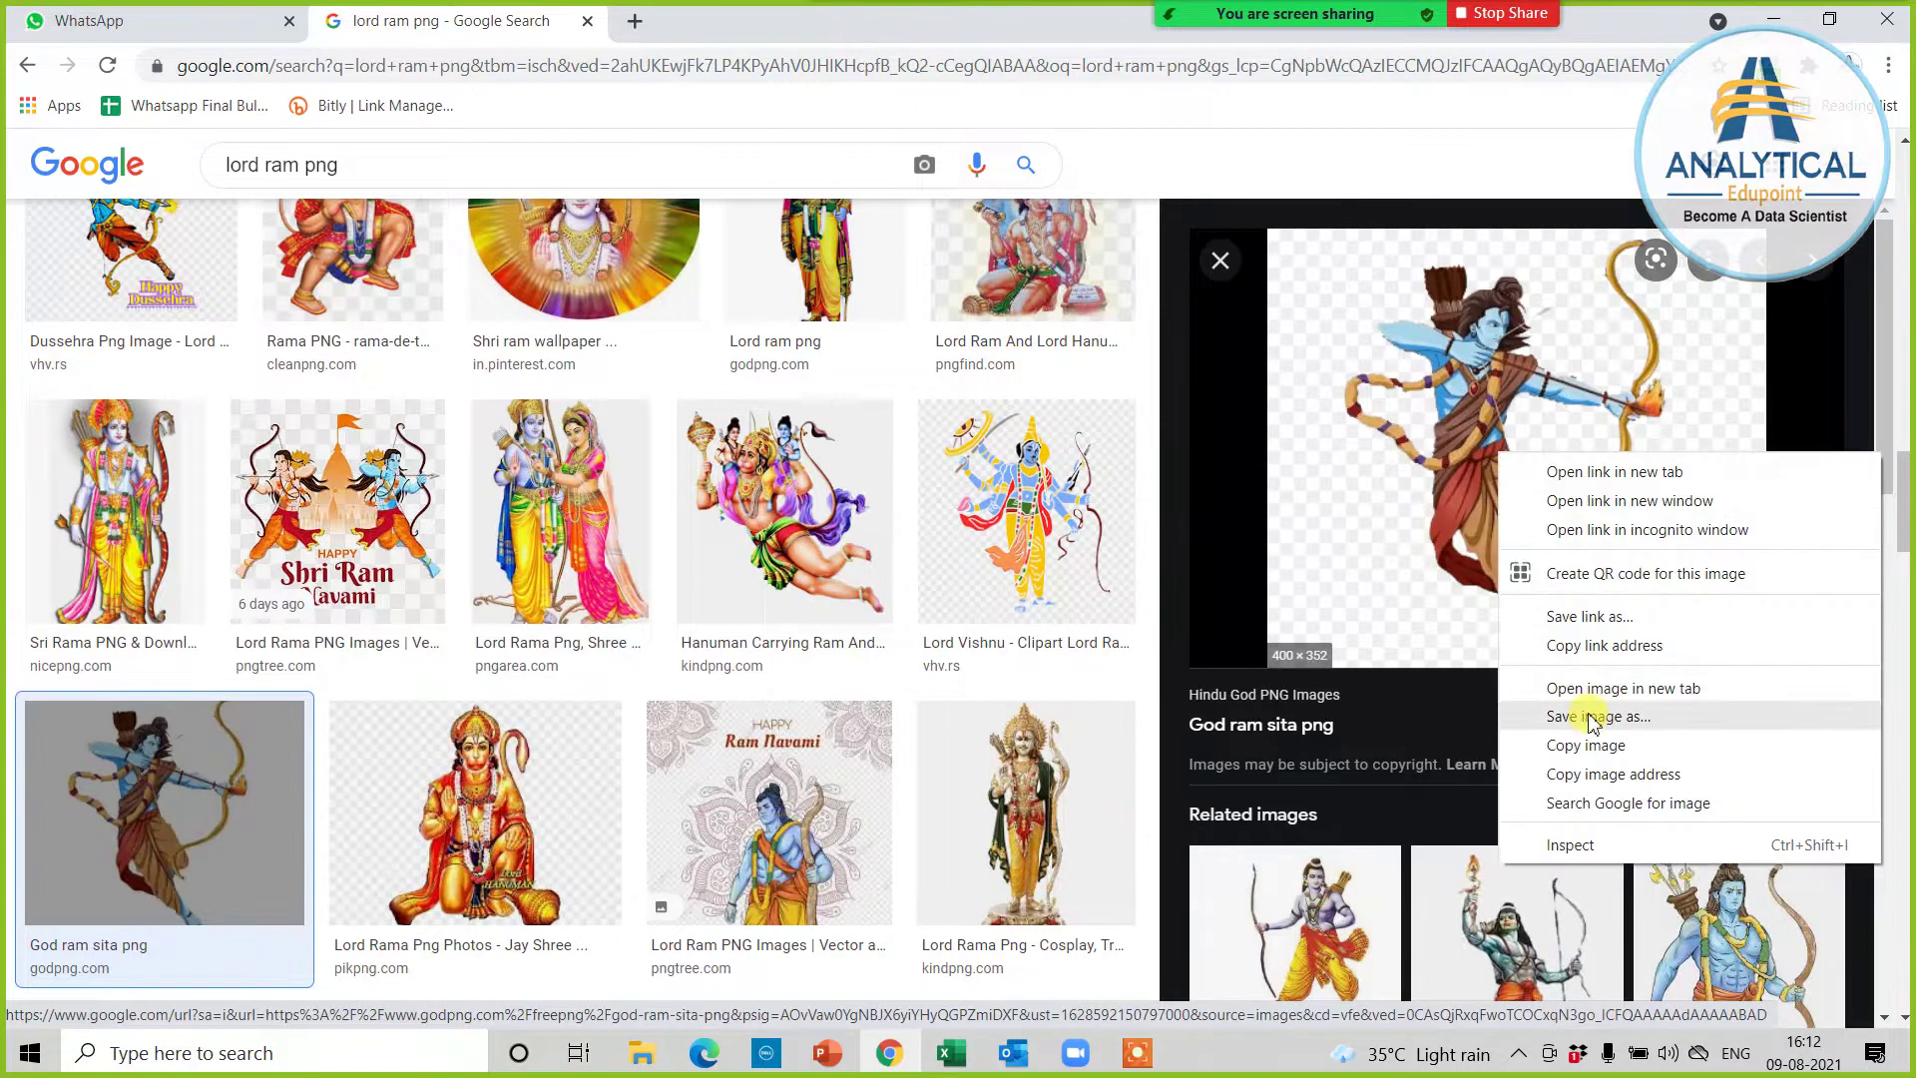
left_click(1588, 756)
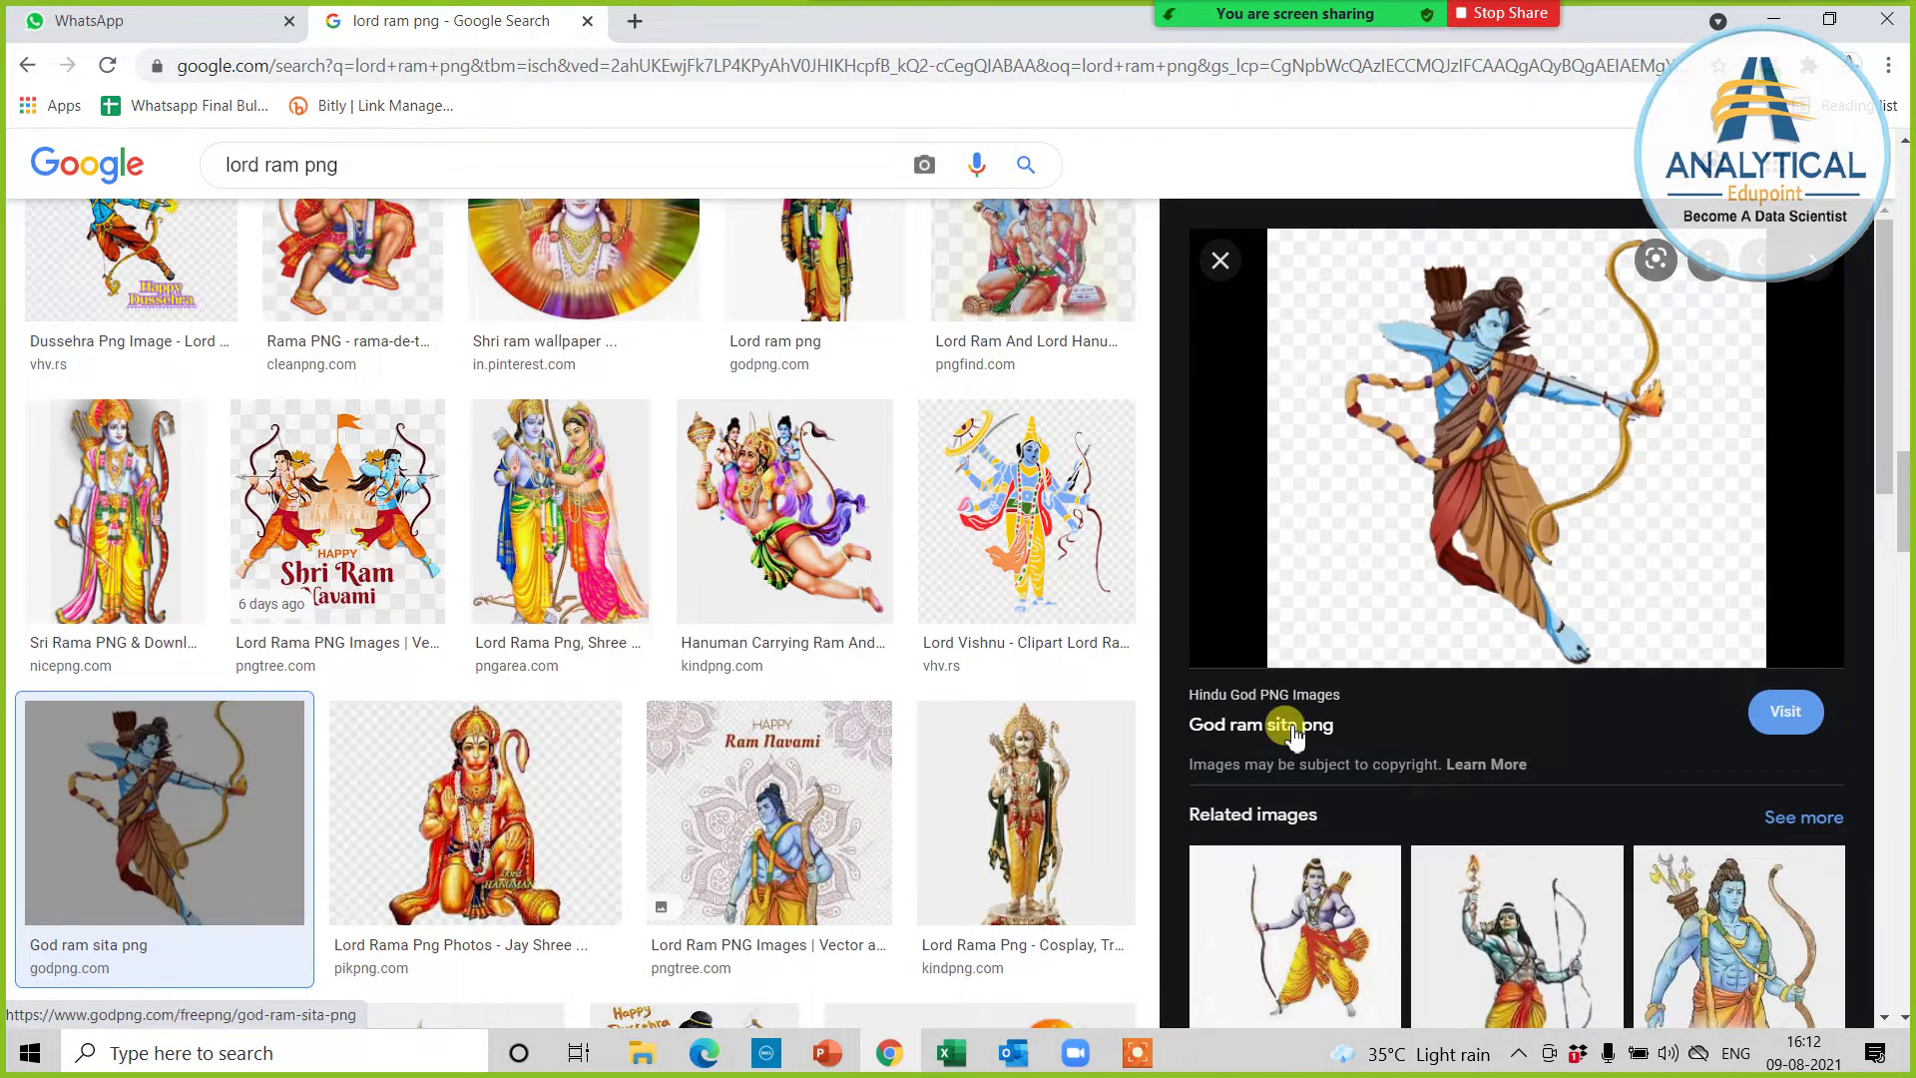
key("alt+Tab")
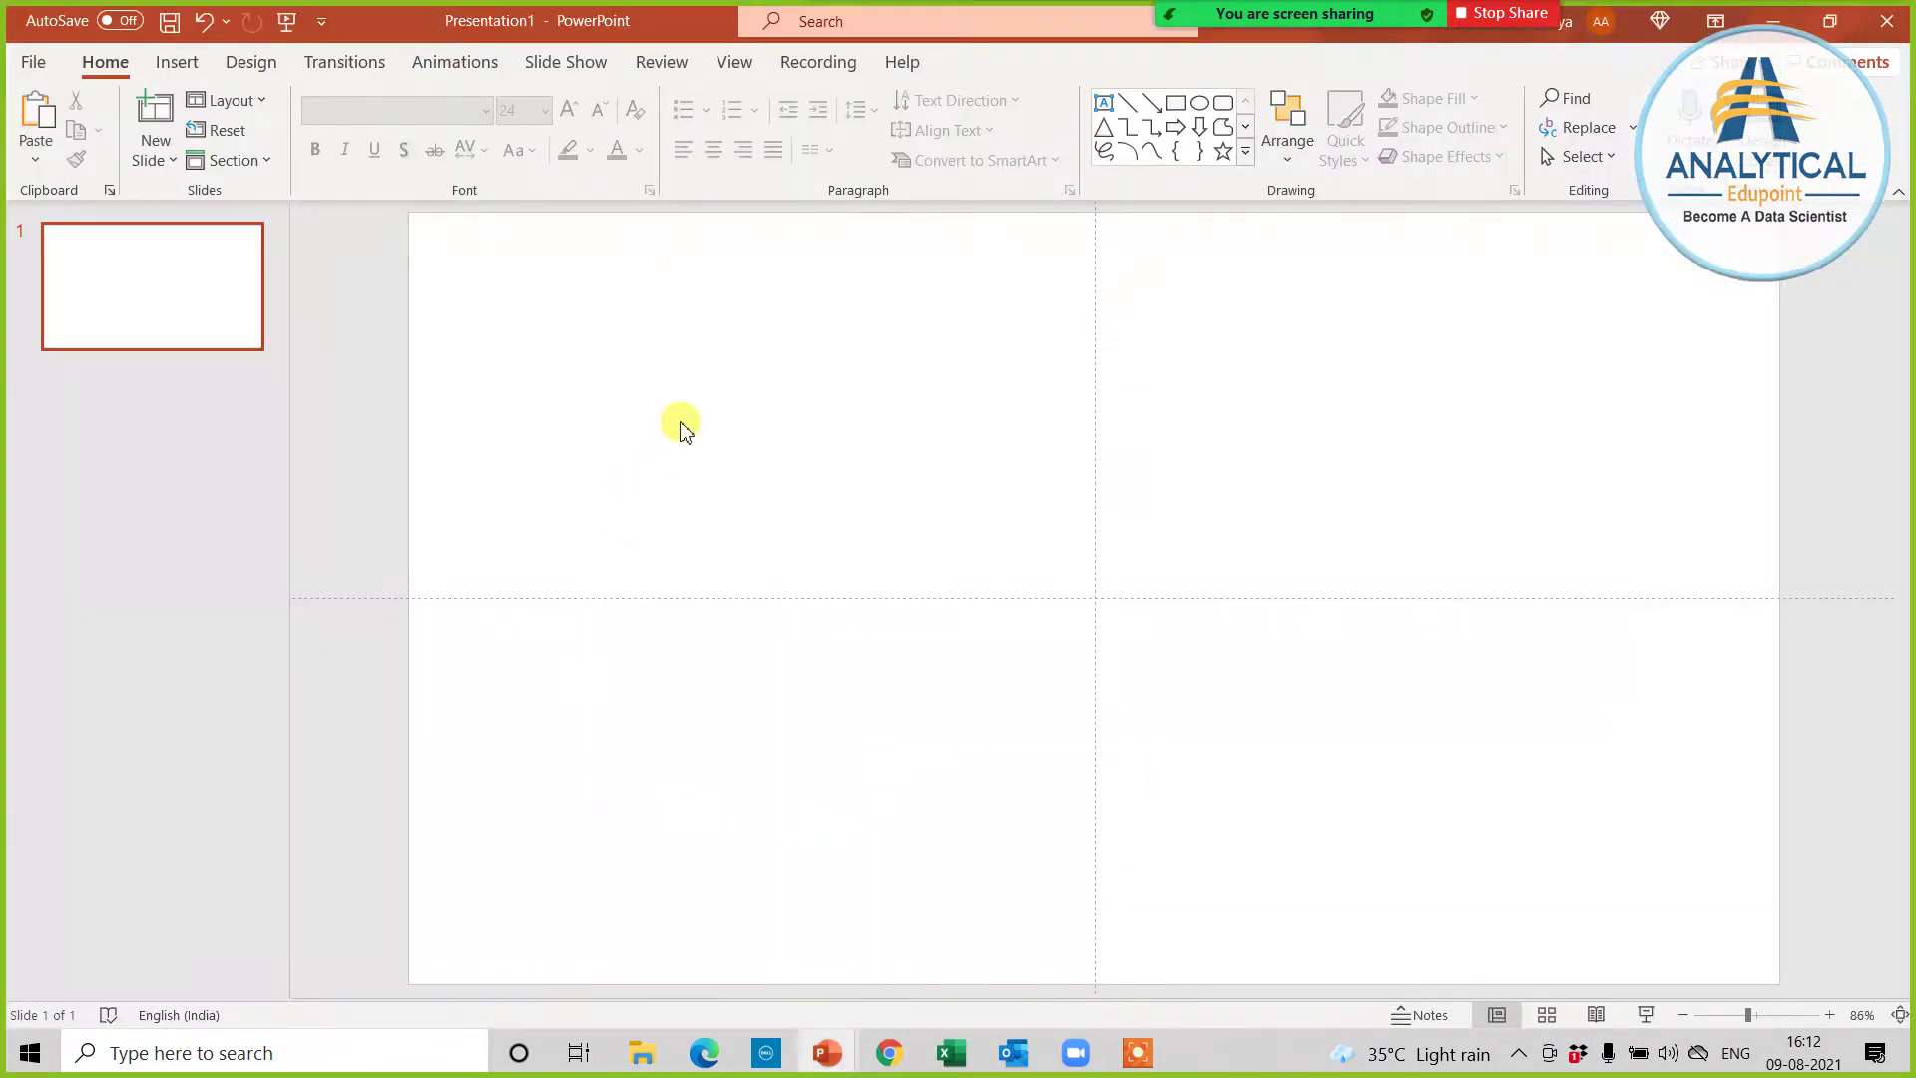
key("ctrl+v")
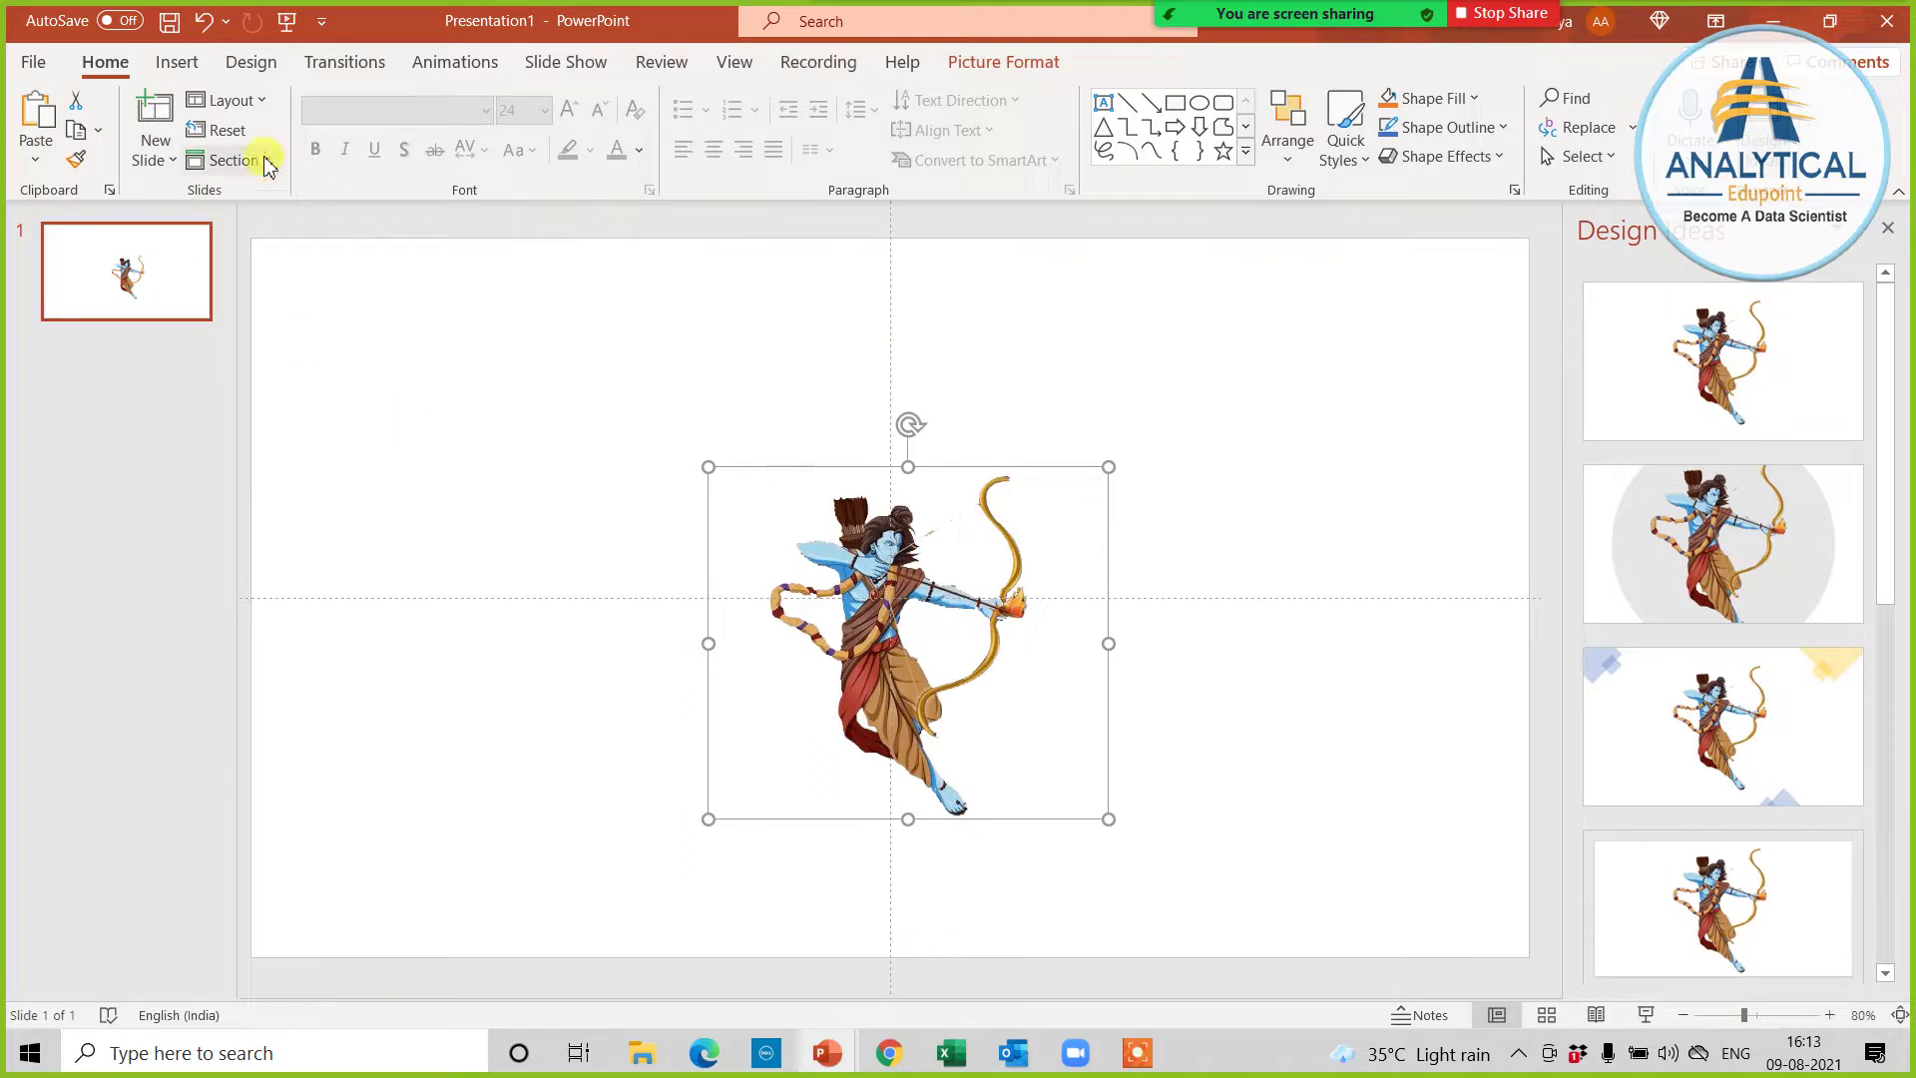
Step: Apply the dark teal theme with the red ribbon to the presentation and move the archer picture to the slide's lower left
left_click(248, 62)
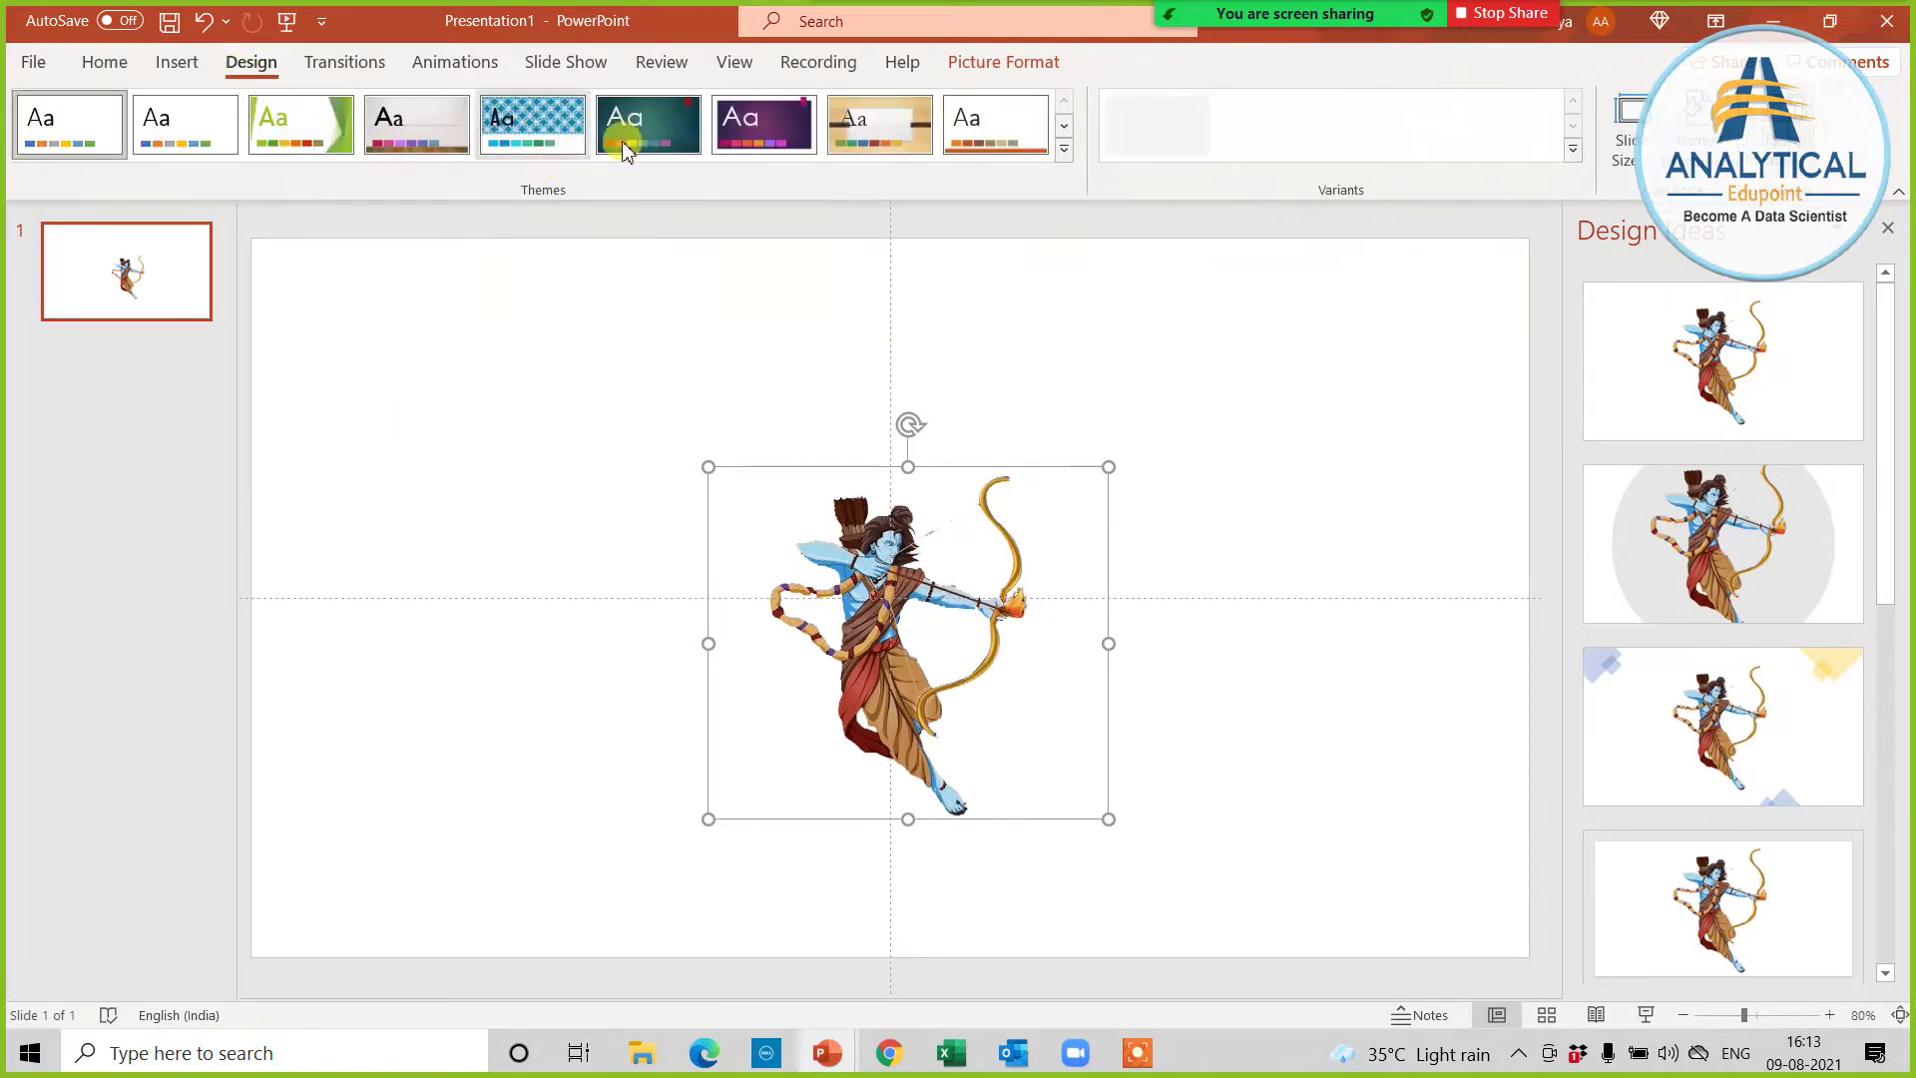
left_click(648, 123)
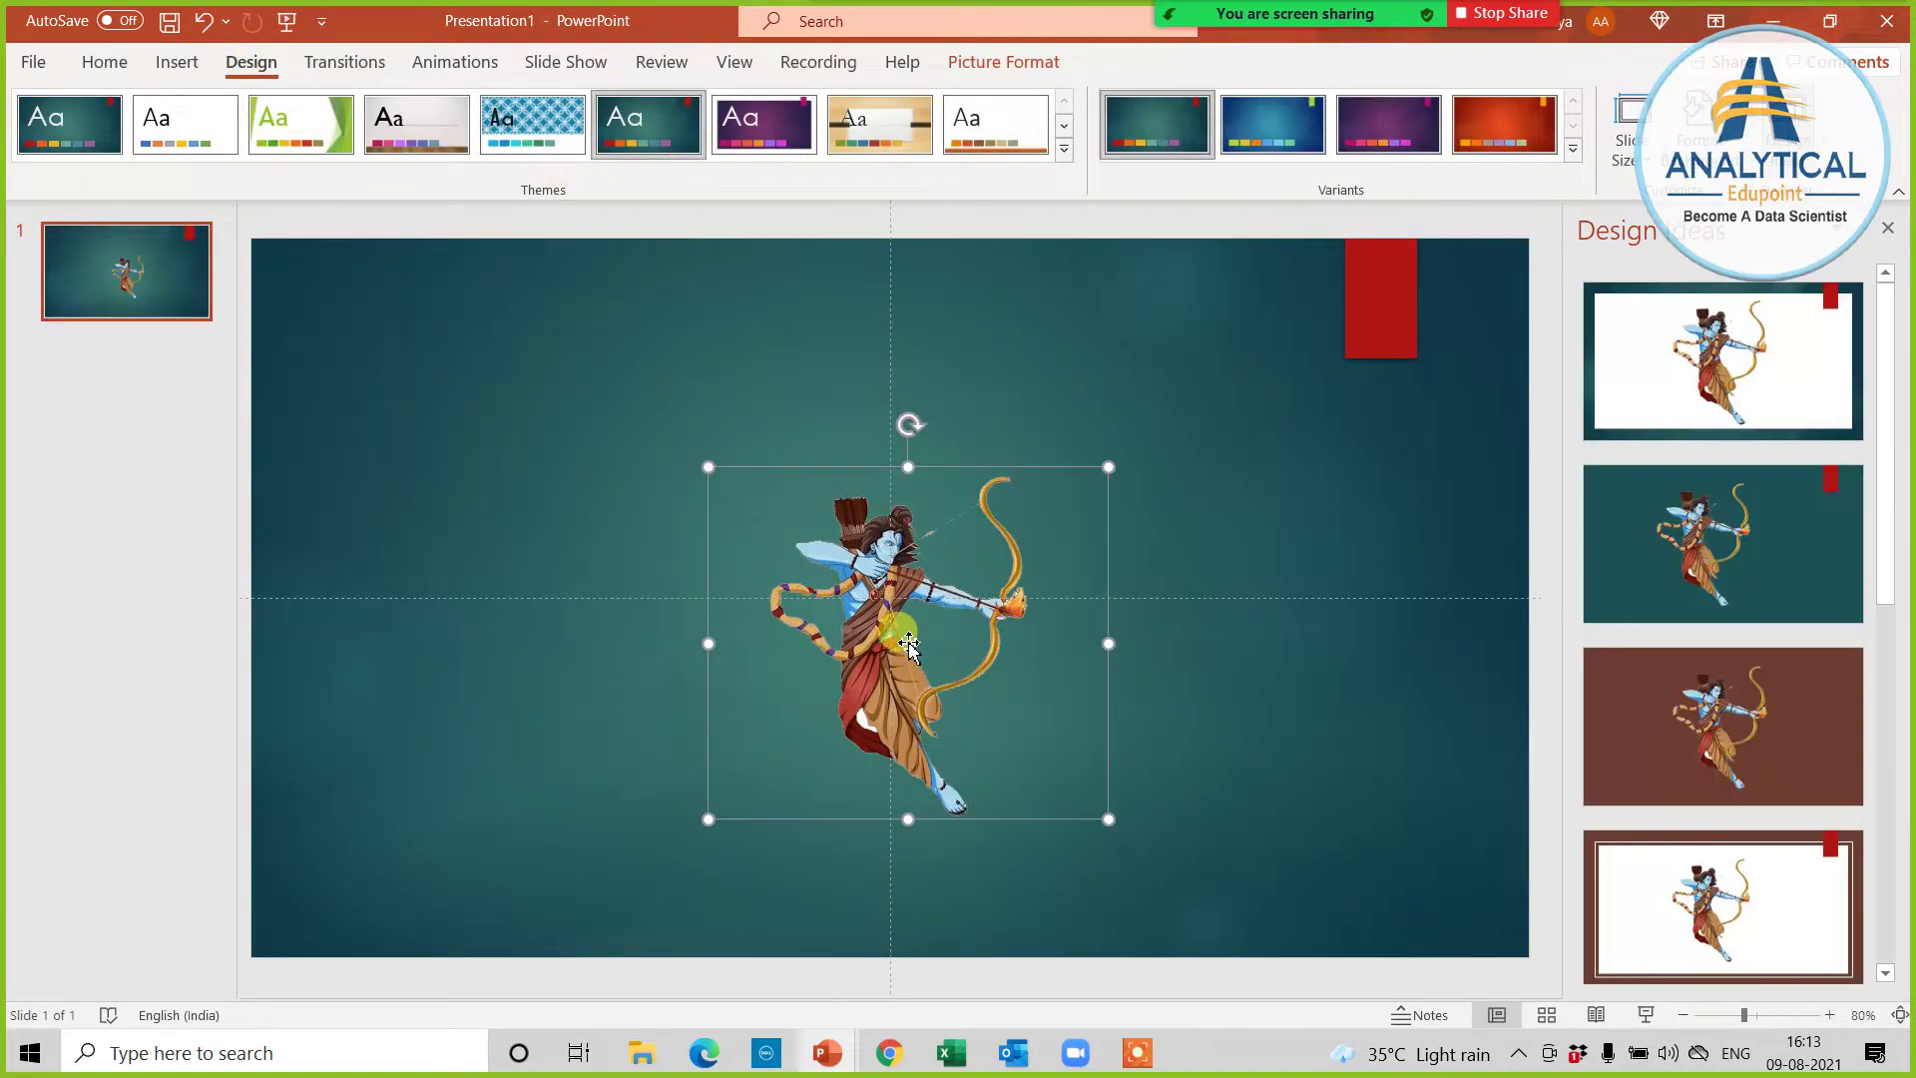
left_click_drag(890, 663, 480, 768)
left_click(976, 539)
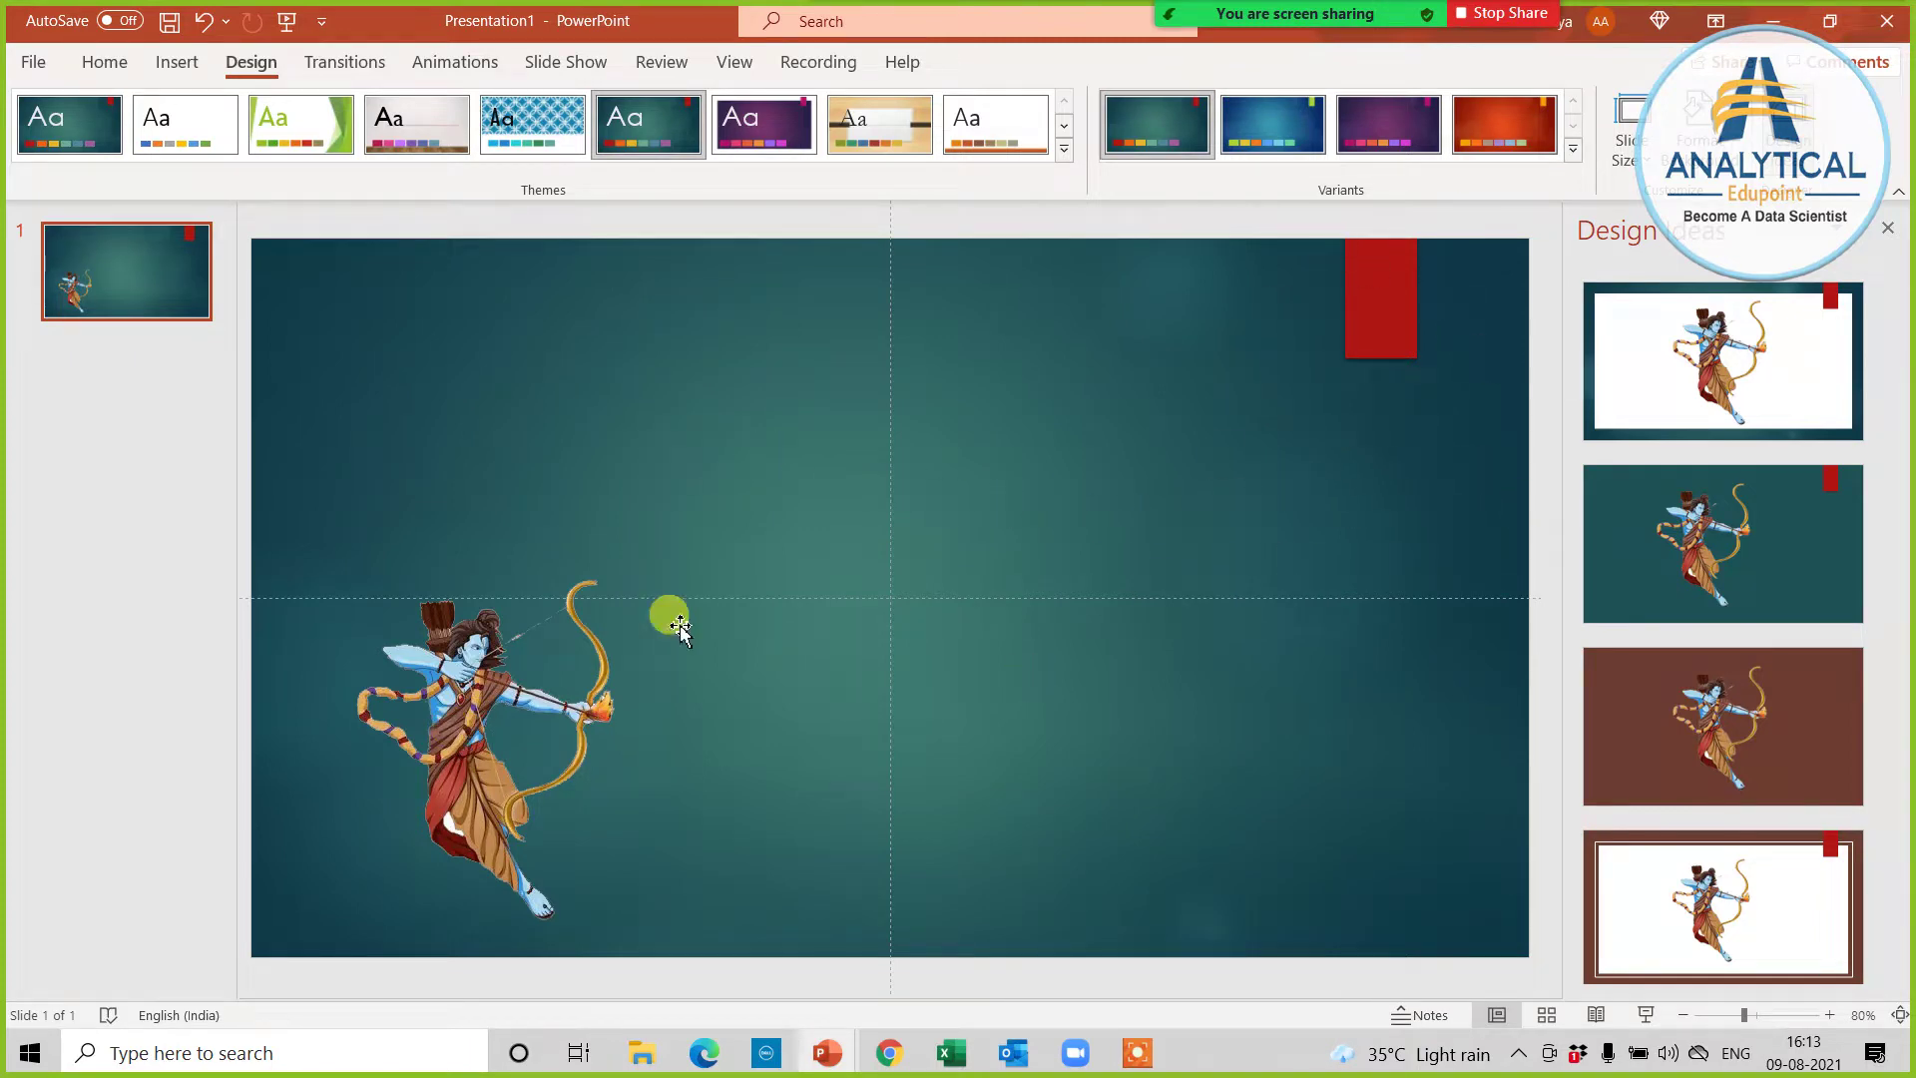
Step: Switch to Chrome and search Google Images for "rawan png"
left_click(889, 1053)
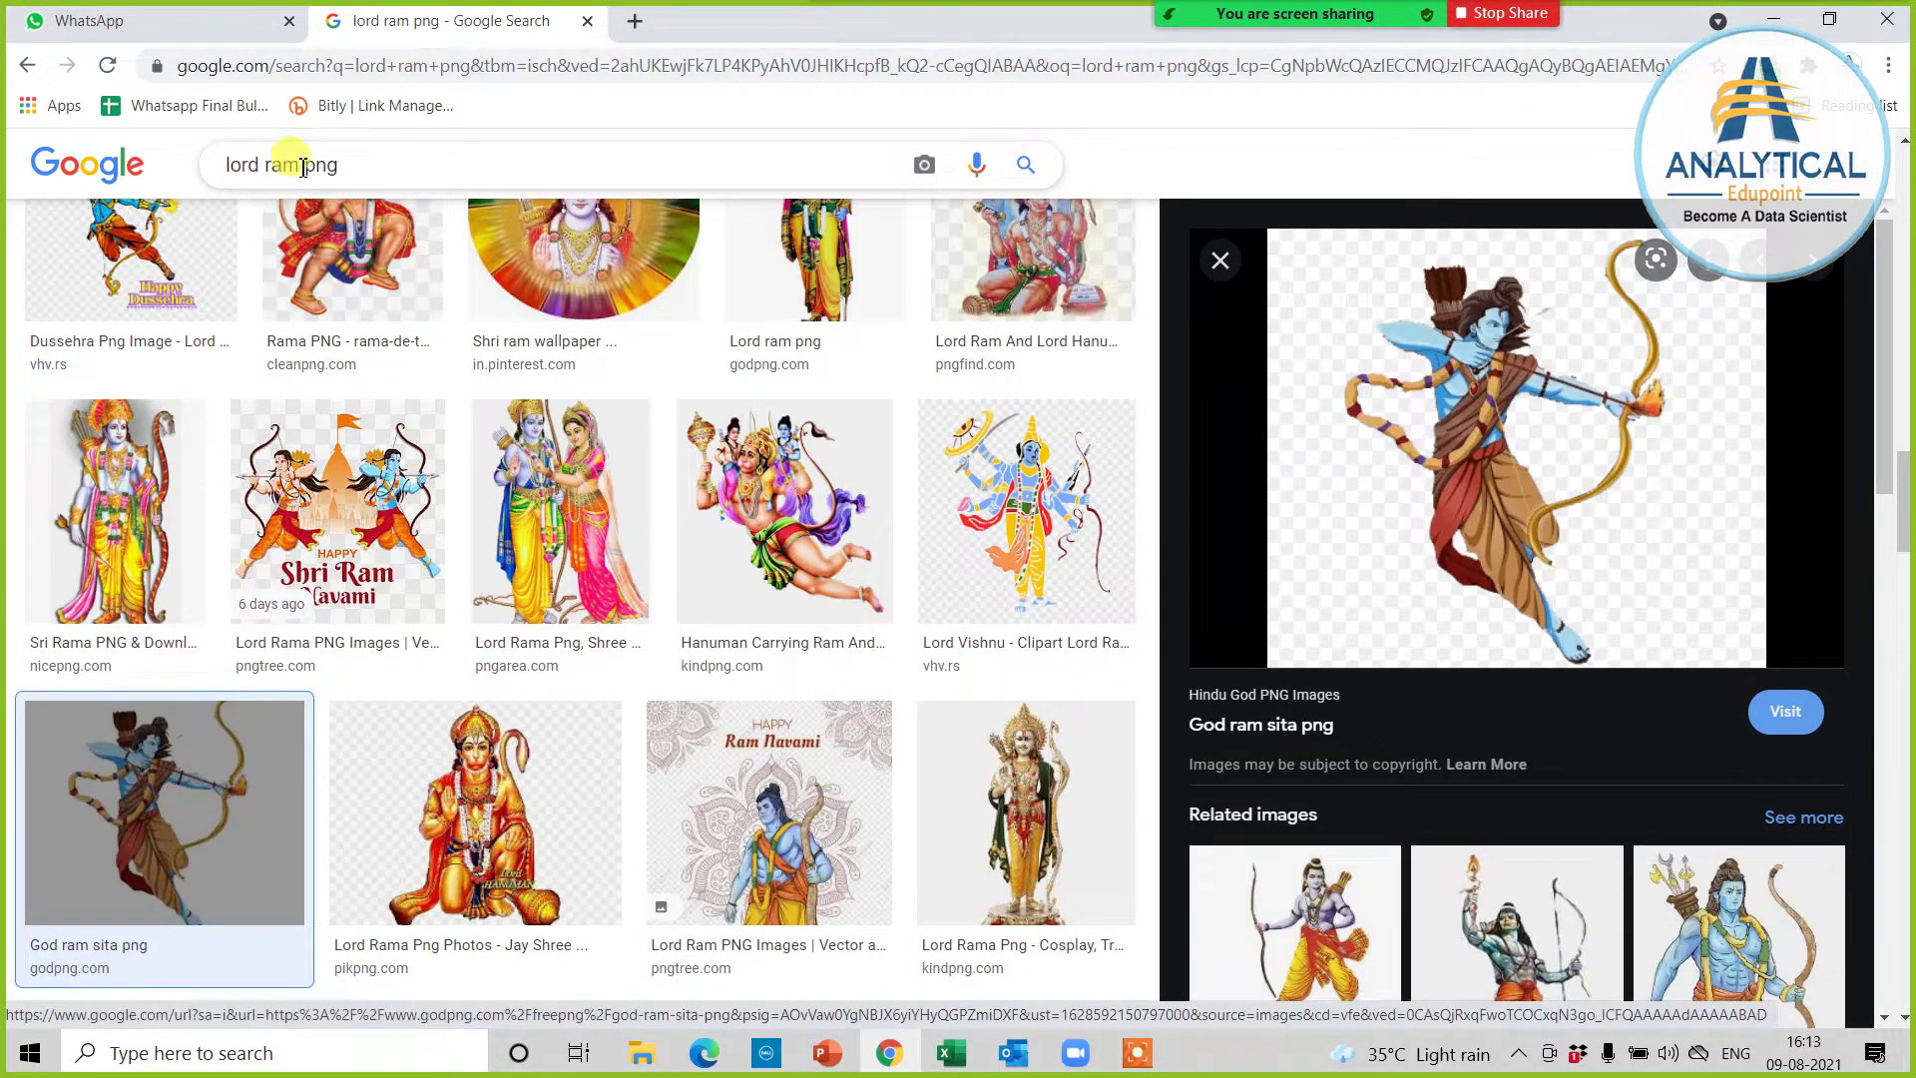
left_click_drag(302, 167, 222, 167)
type("r")
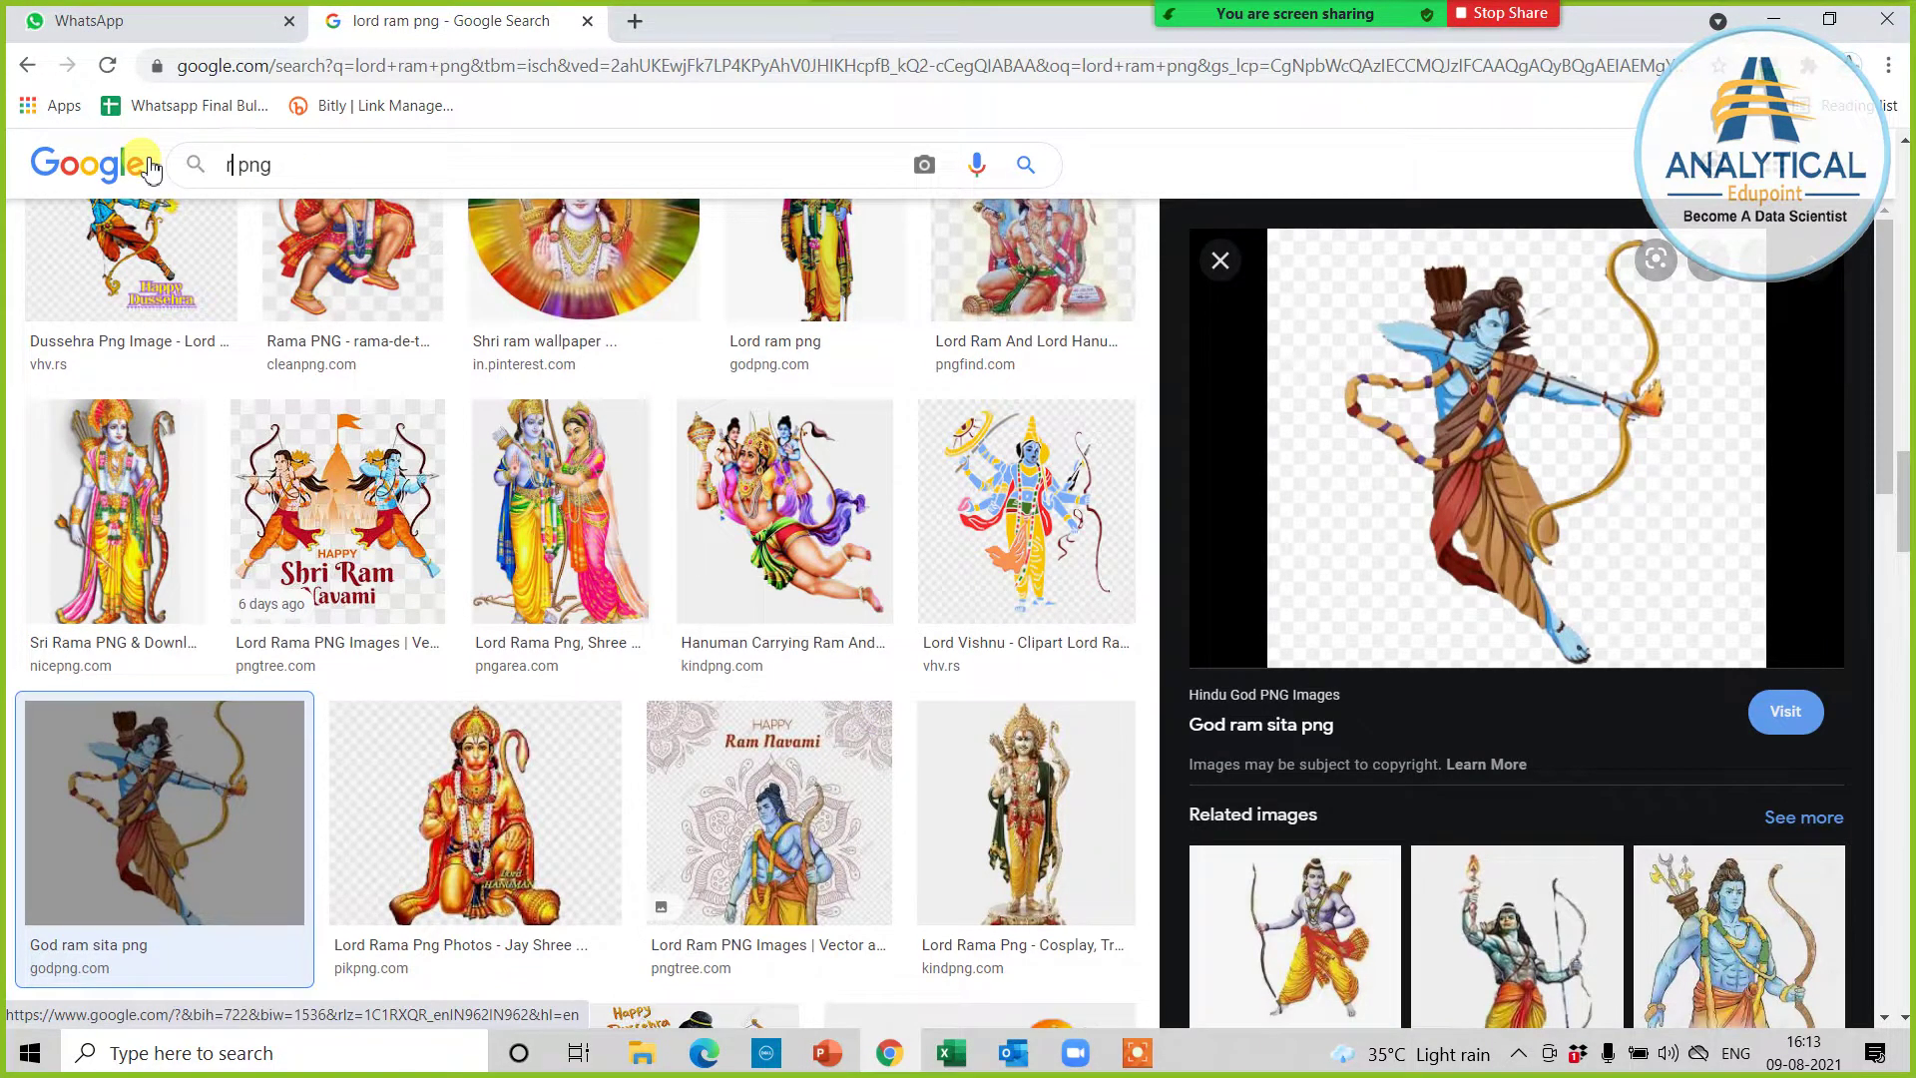
type("awan")
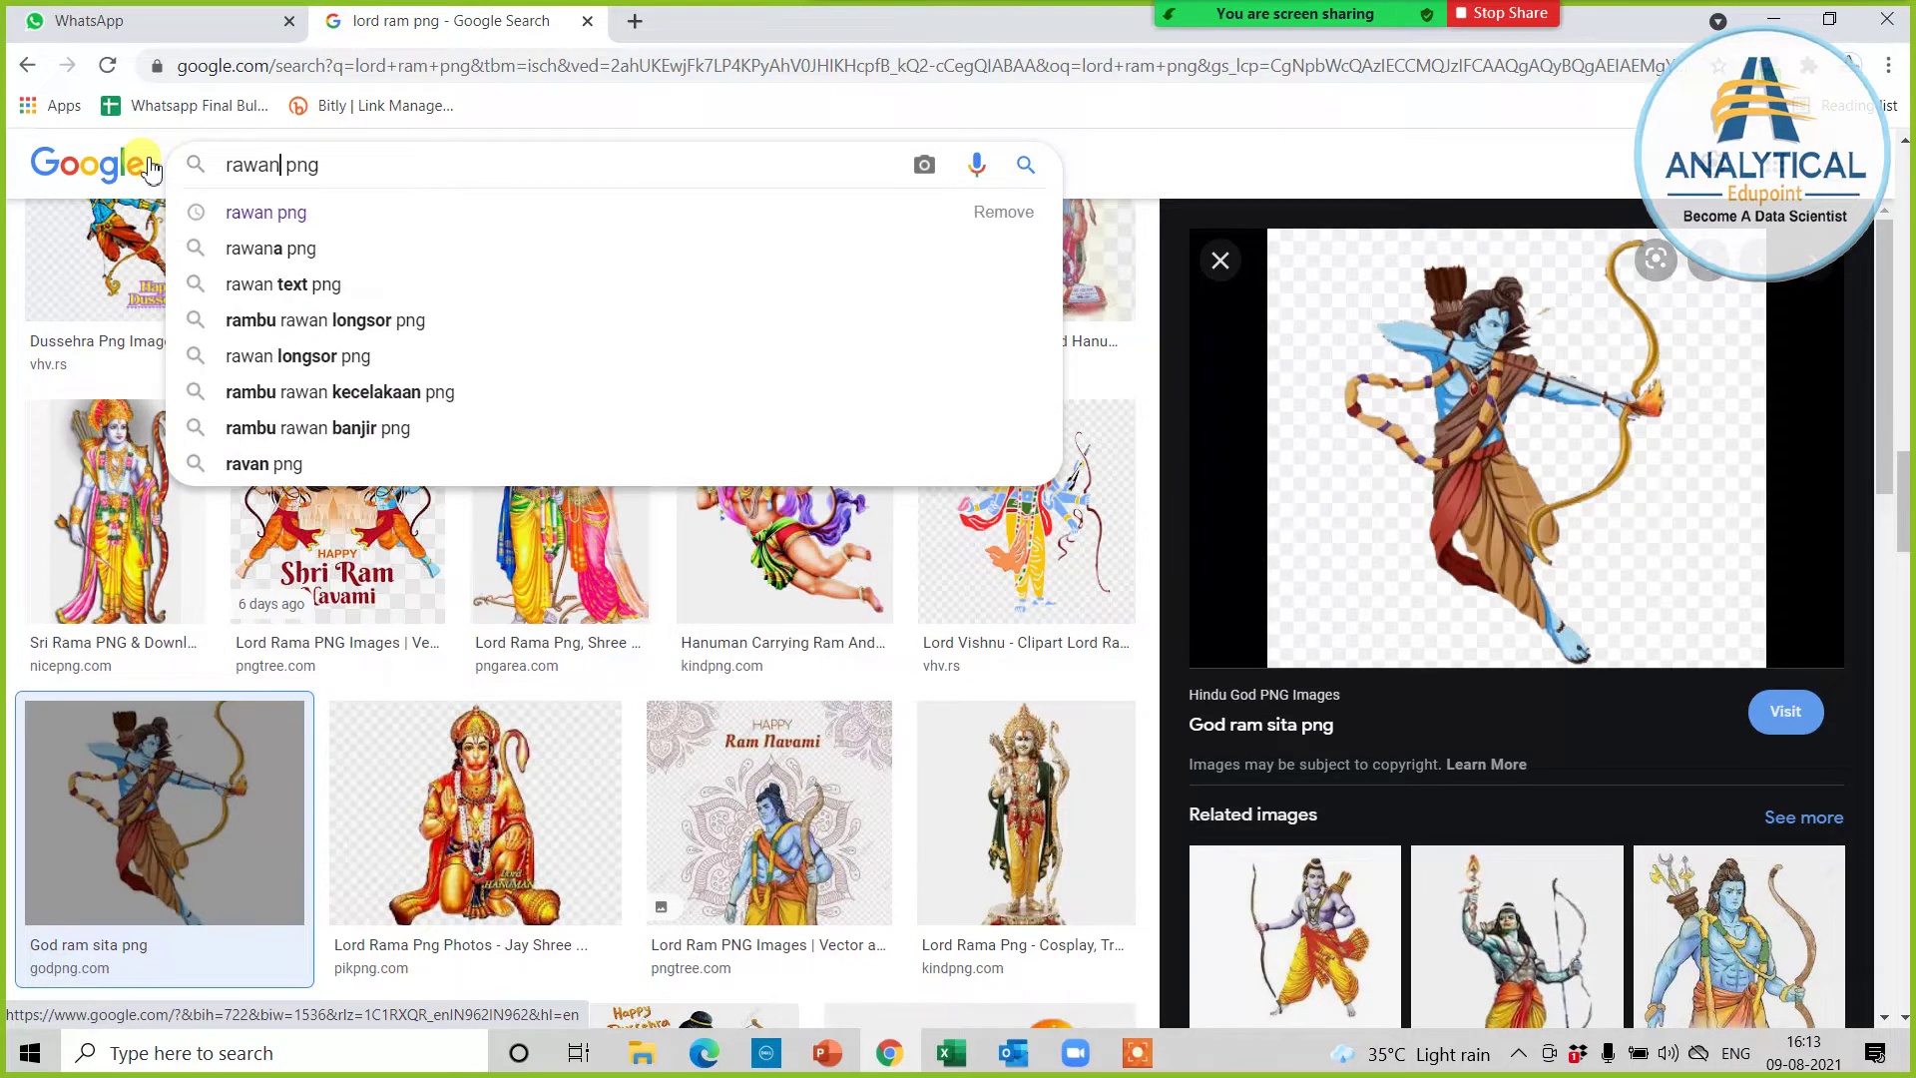
left_click(250, 212)
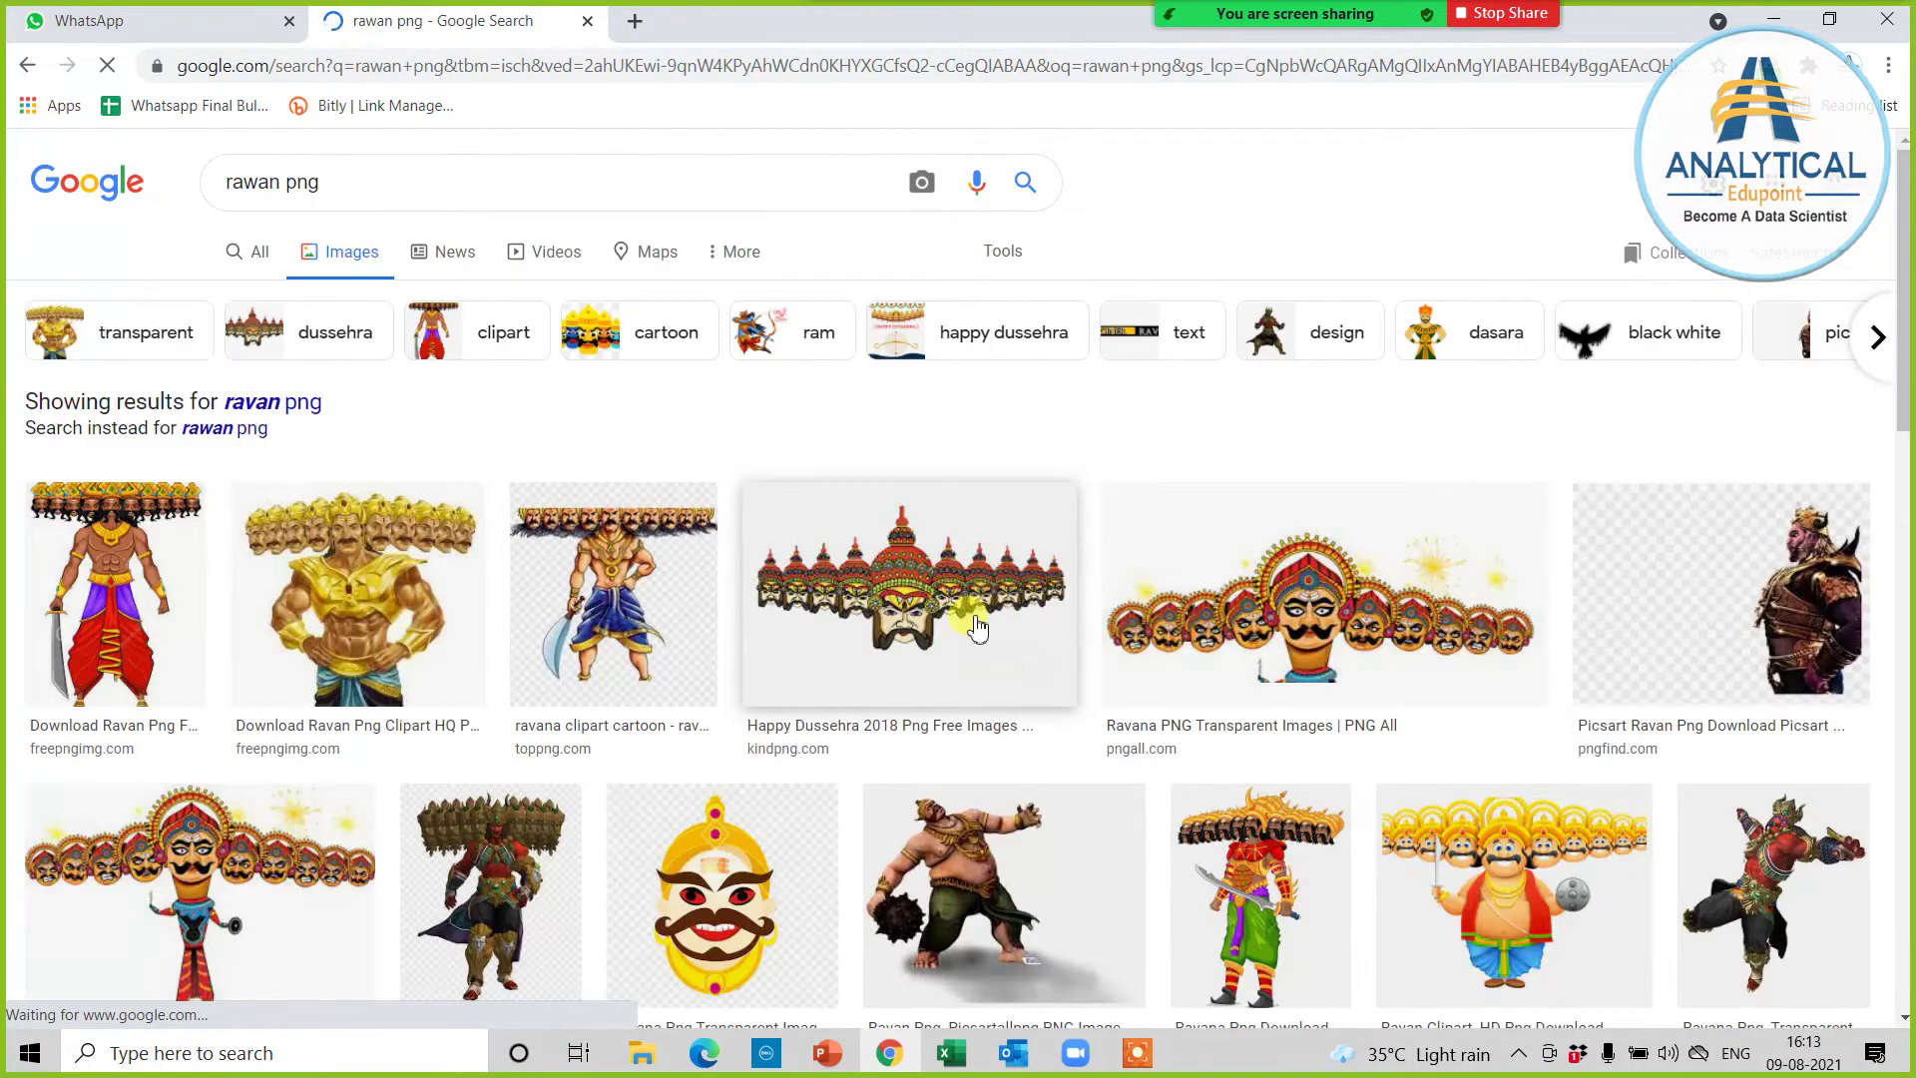
Step: Look through the Ravan image results for a suitable transparent picture
scroll(977, 629, "down", 3)
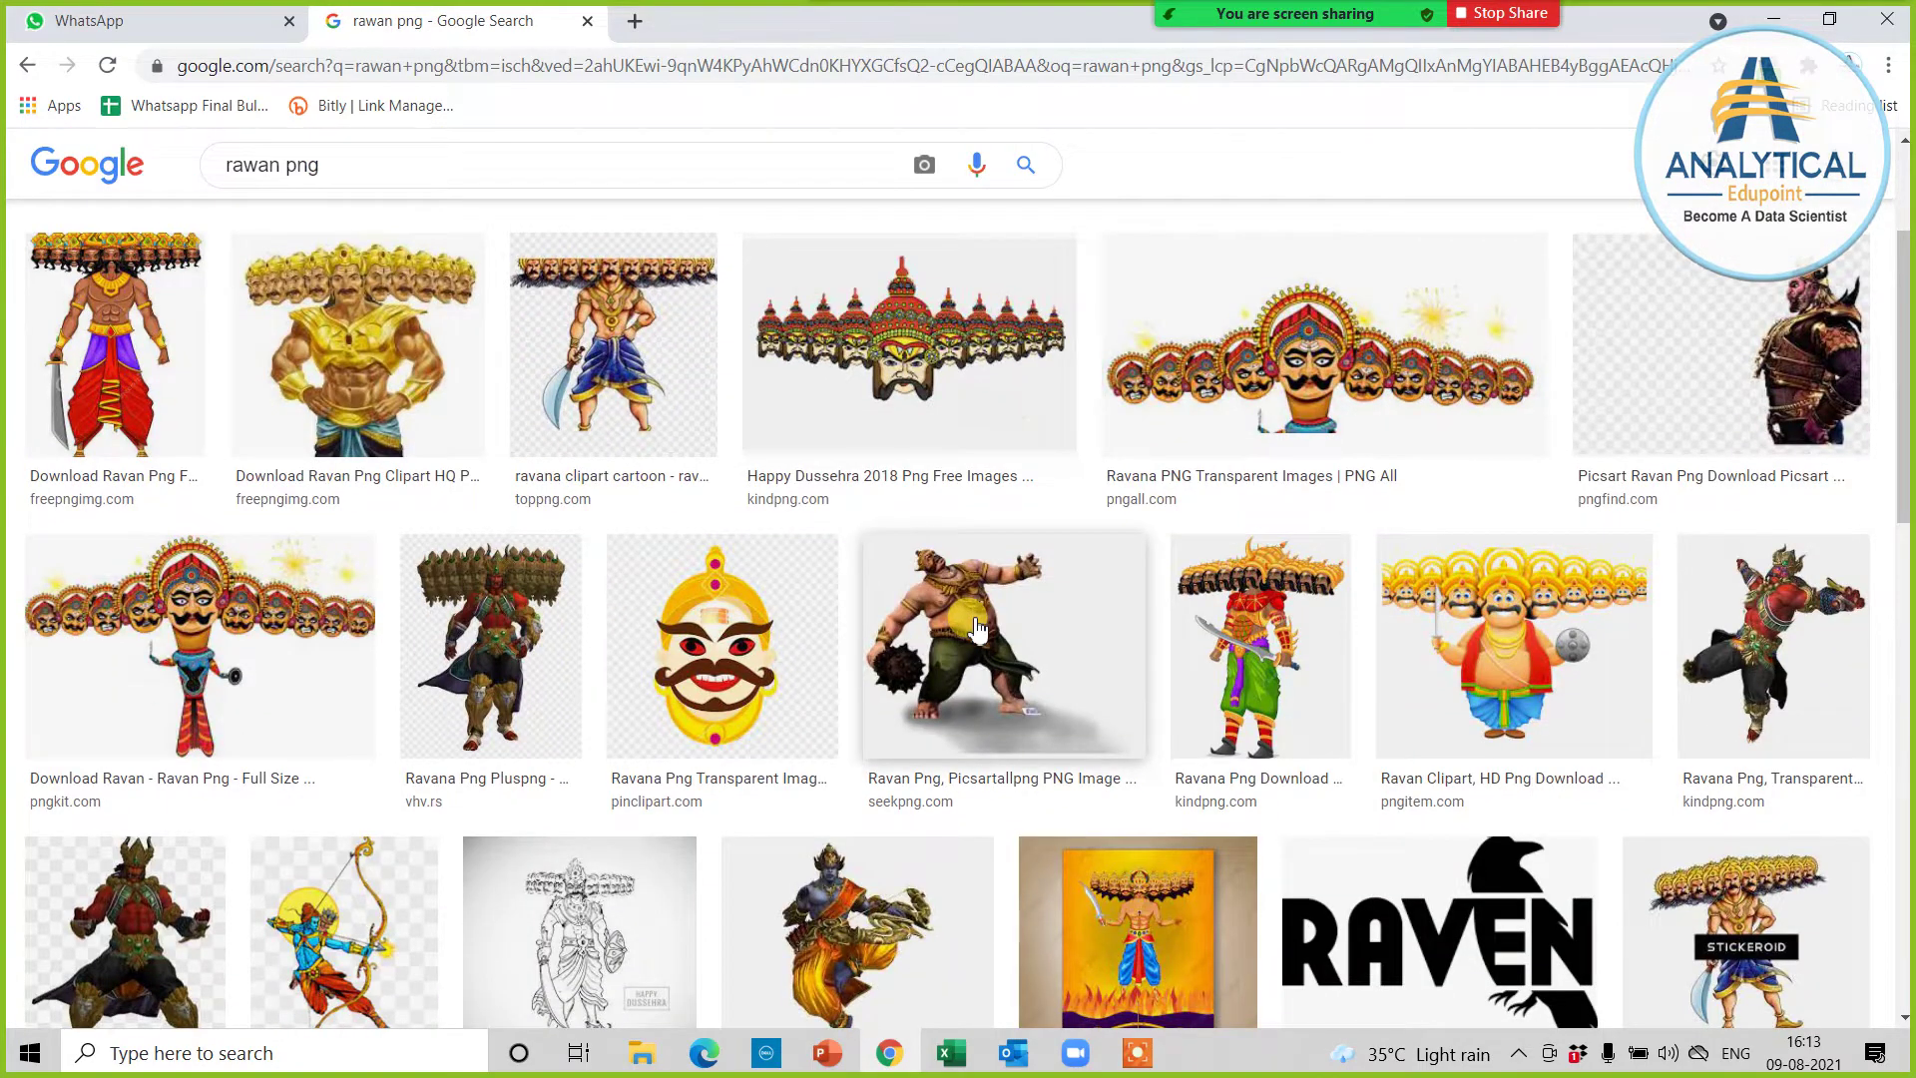
scroll(977, 628, "down", 6)
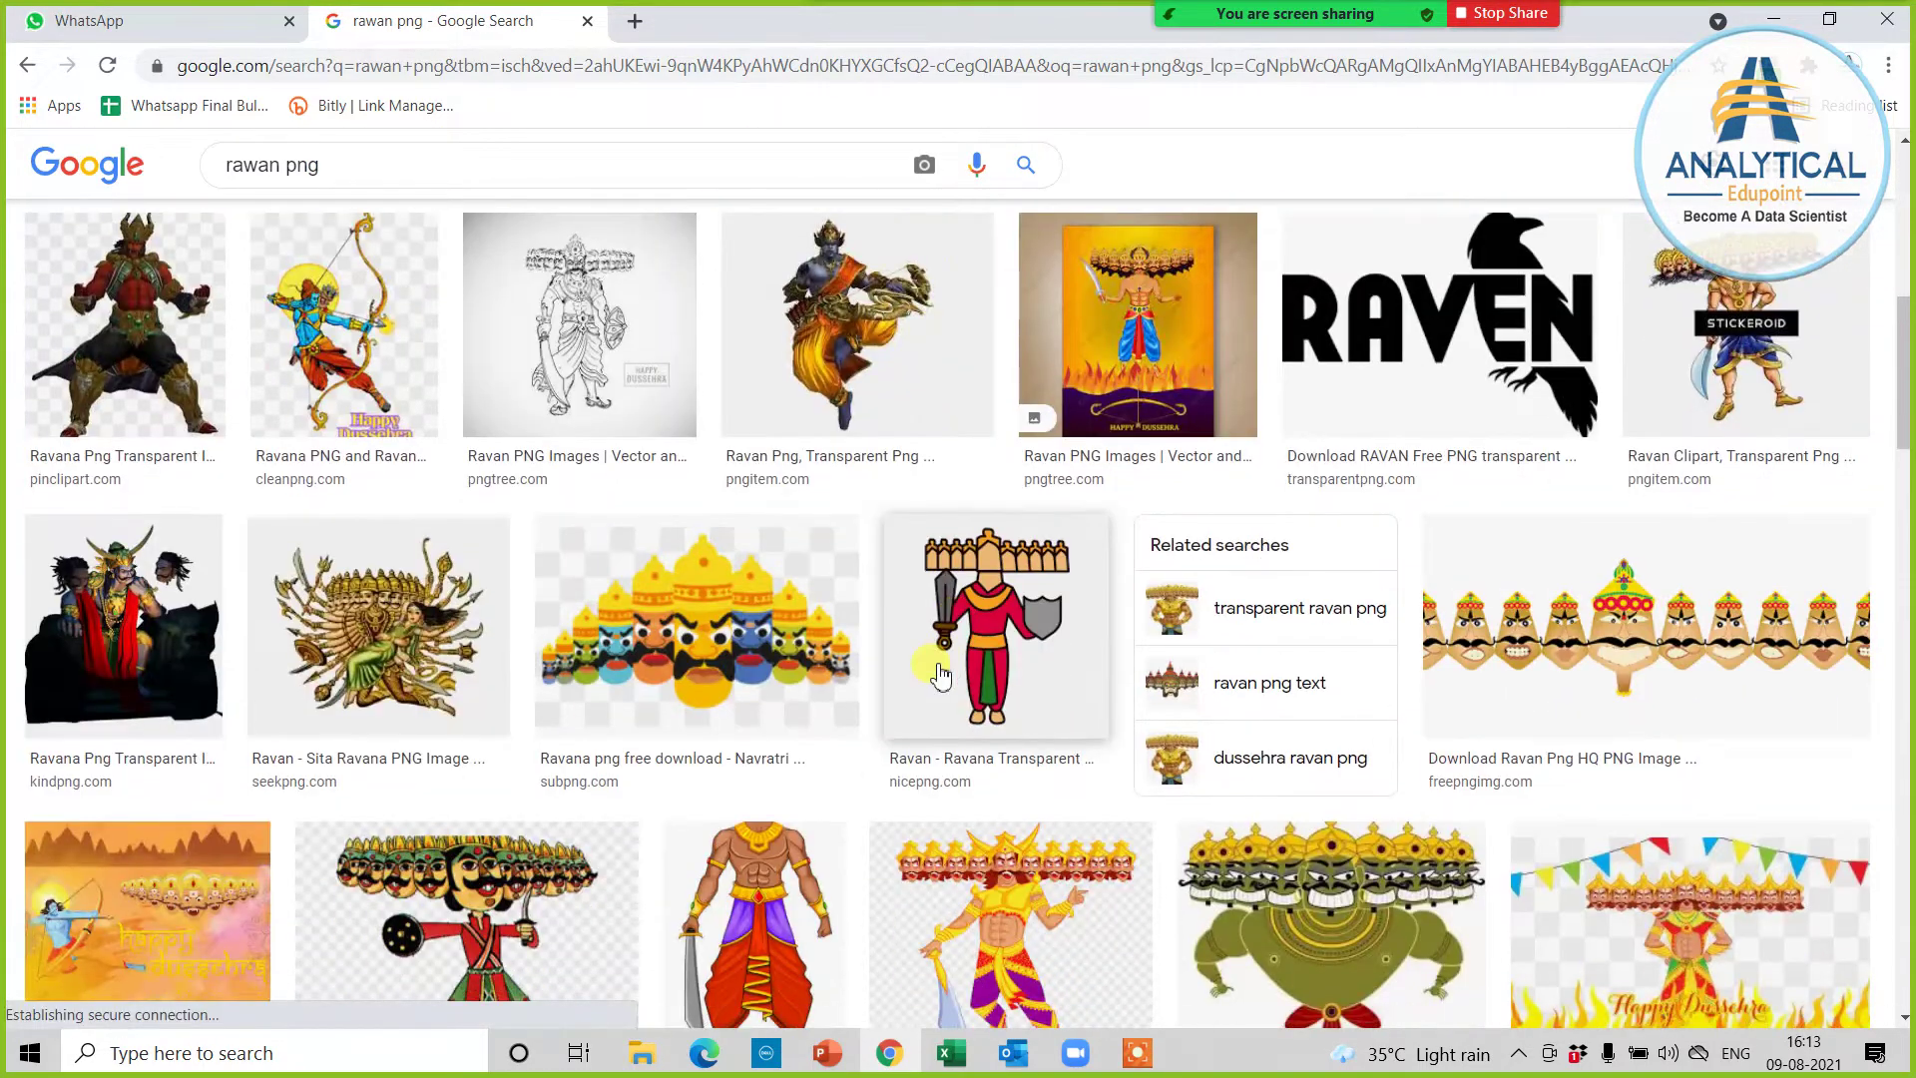
scroll(938, 677, "down", 6)
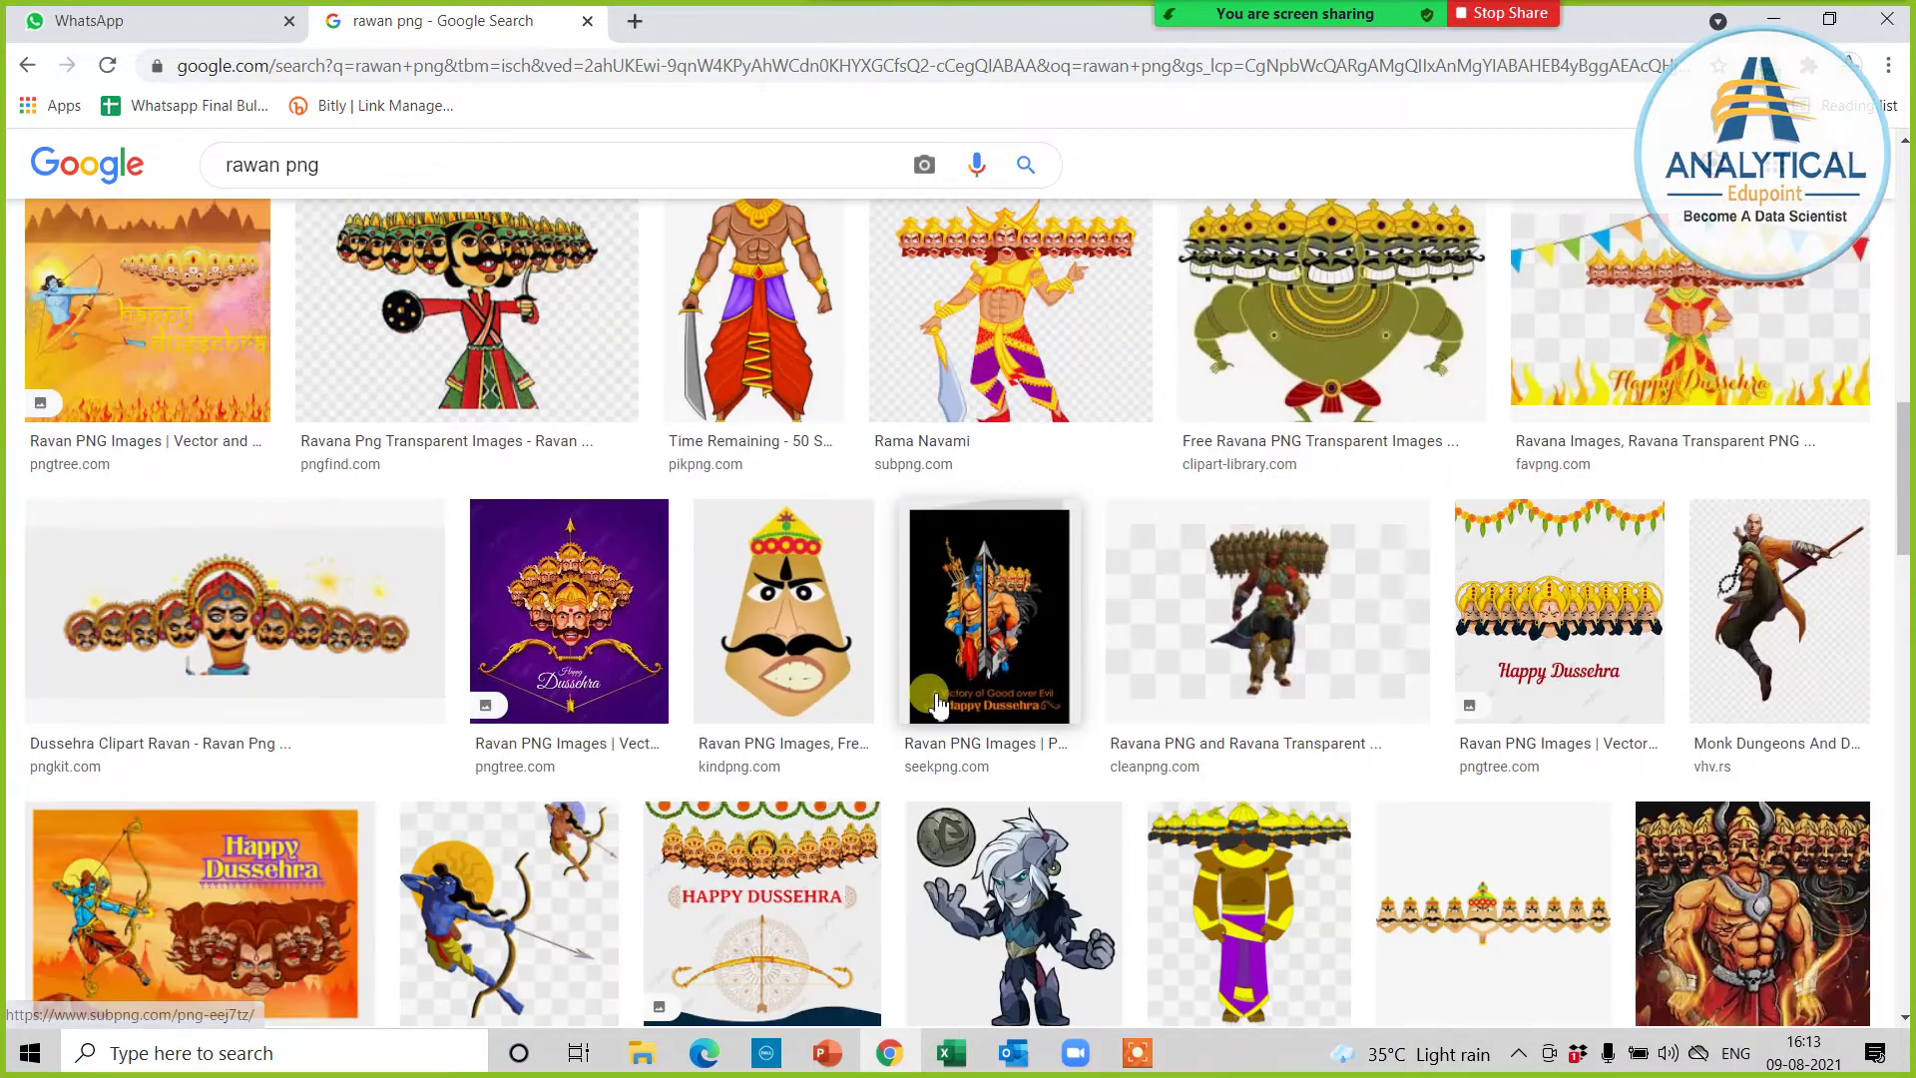
scroll(938, 702, "down", 3)
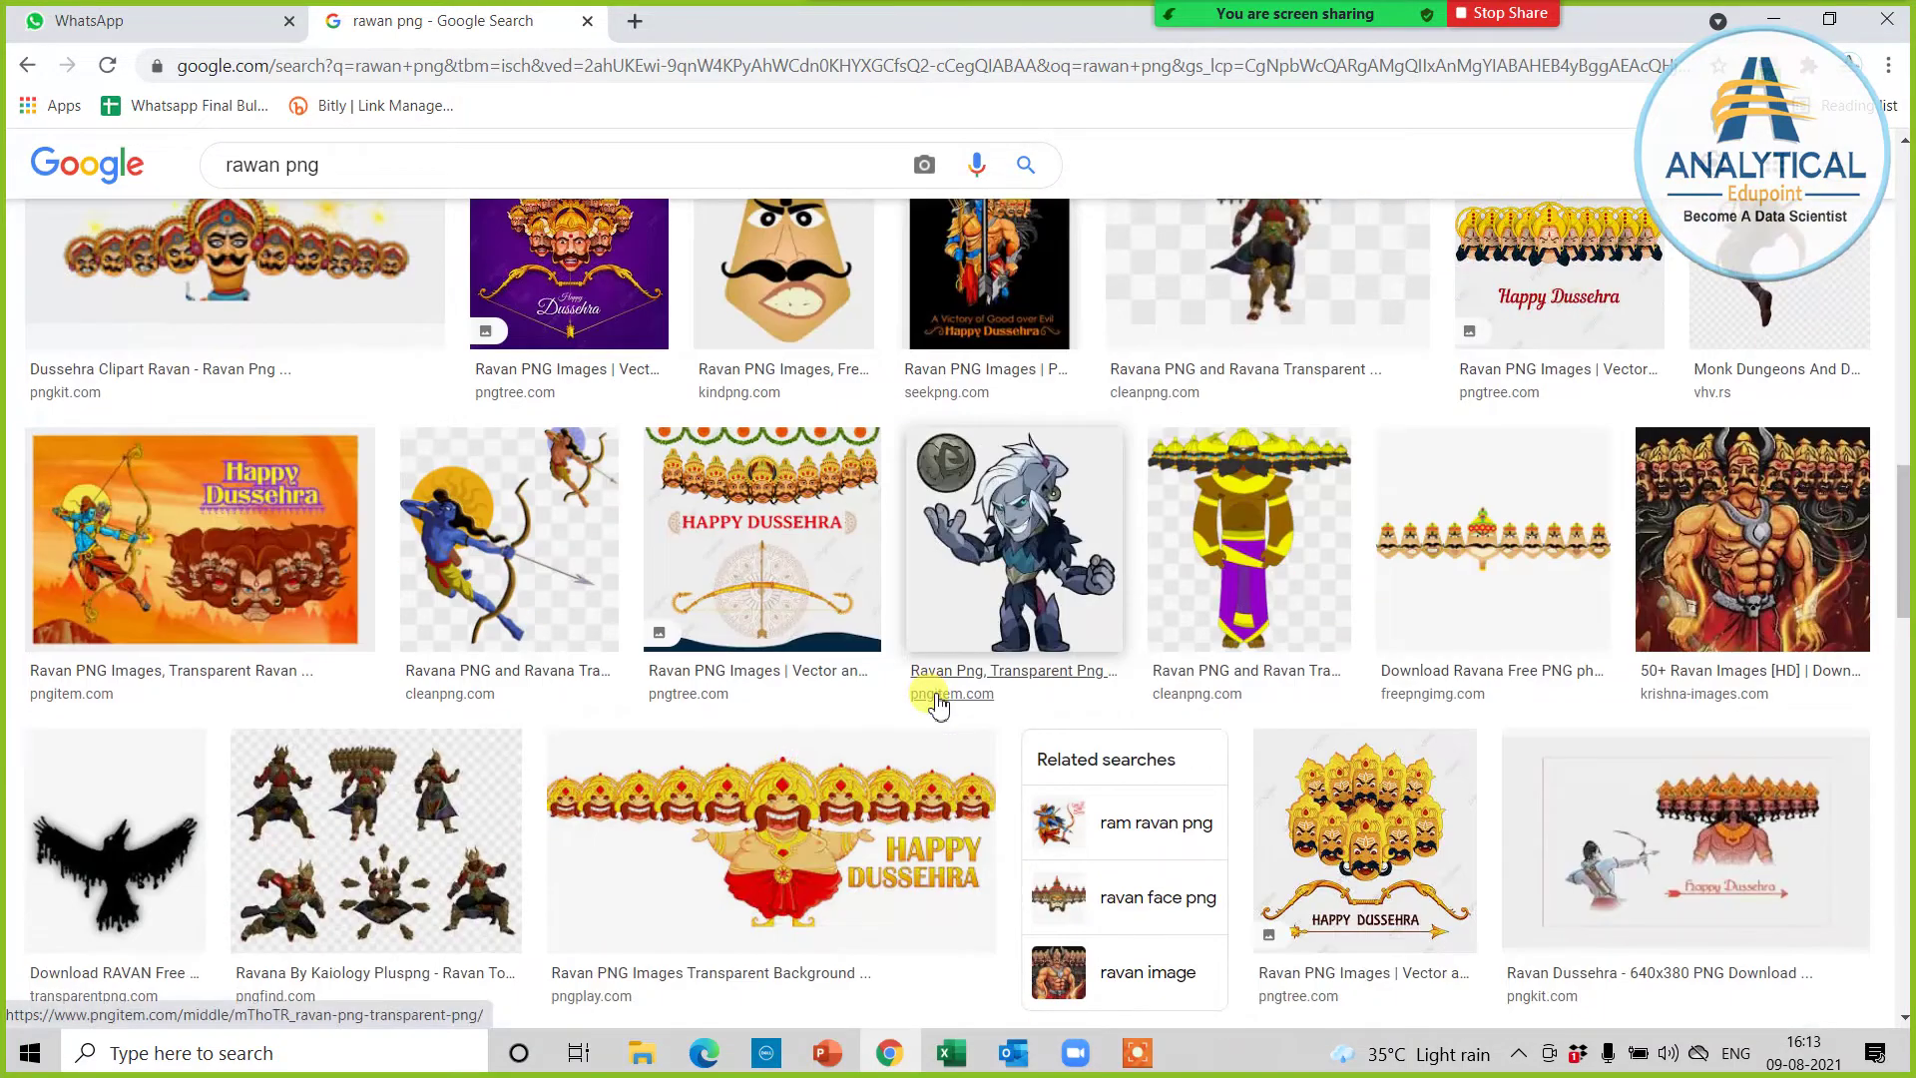
scroll(938, 704, "down", 4)
scroll(935, 707, "down", 4)
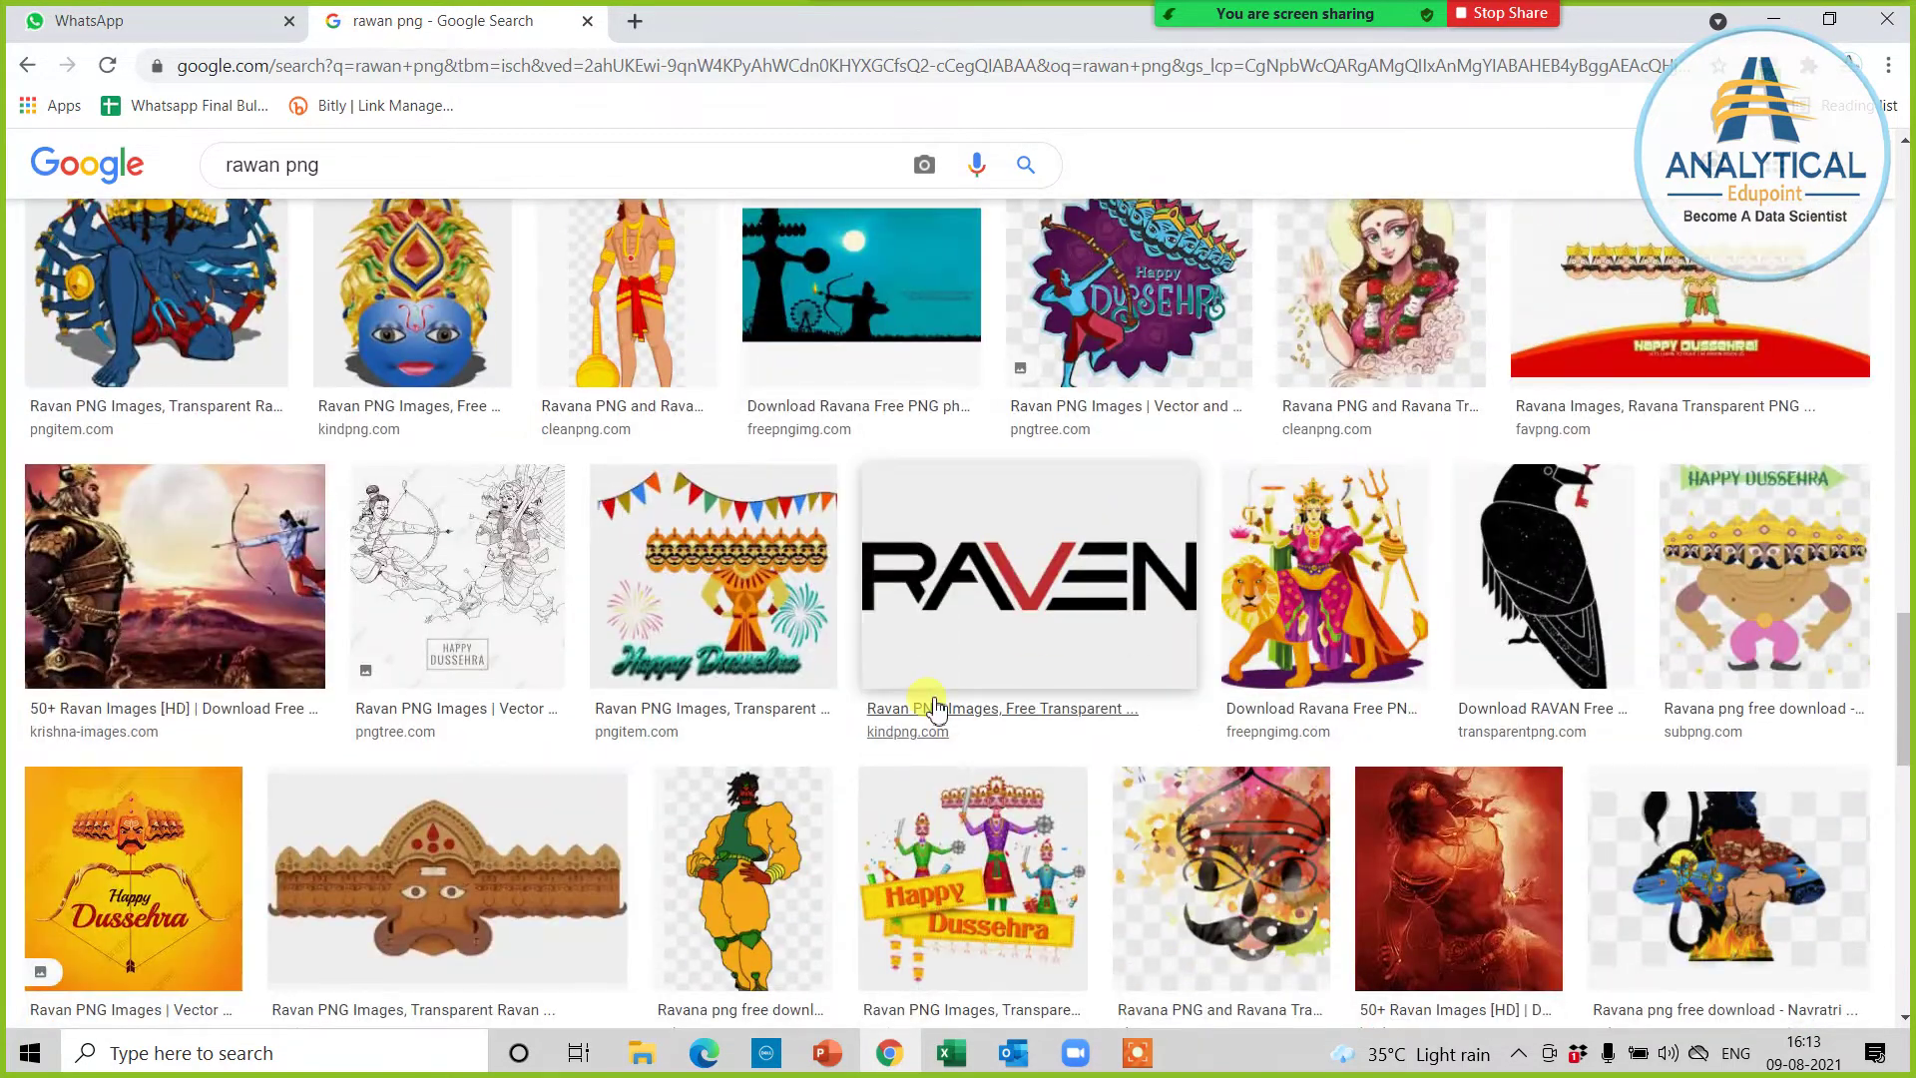
scroll(935, 706, "down", 3)
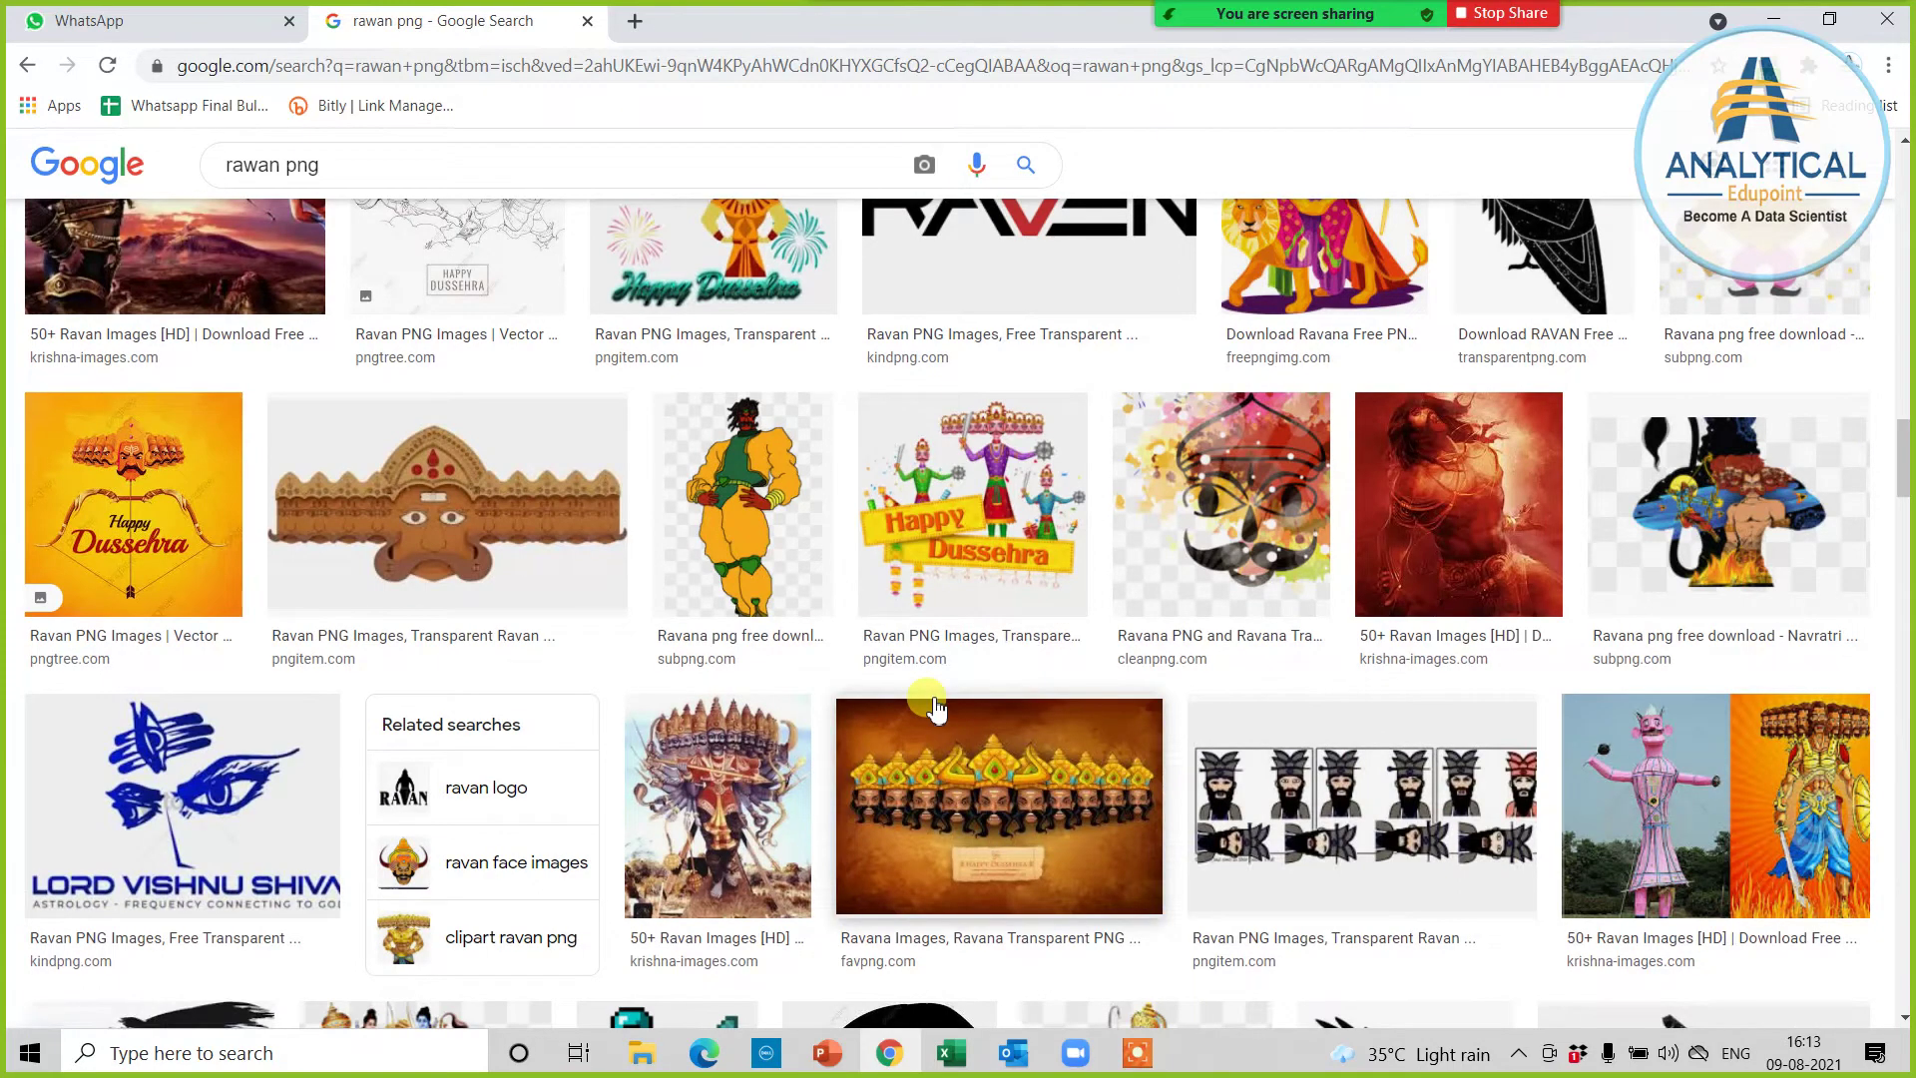
scroll(935, 707, "up", 12)
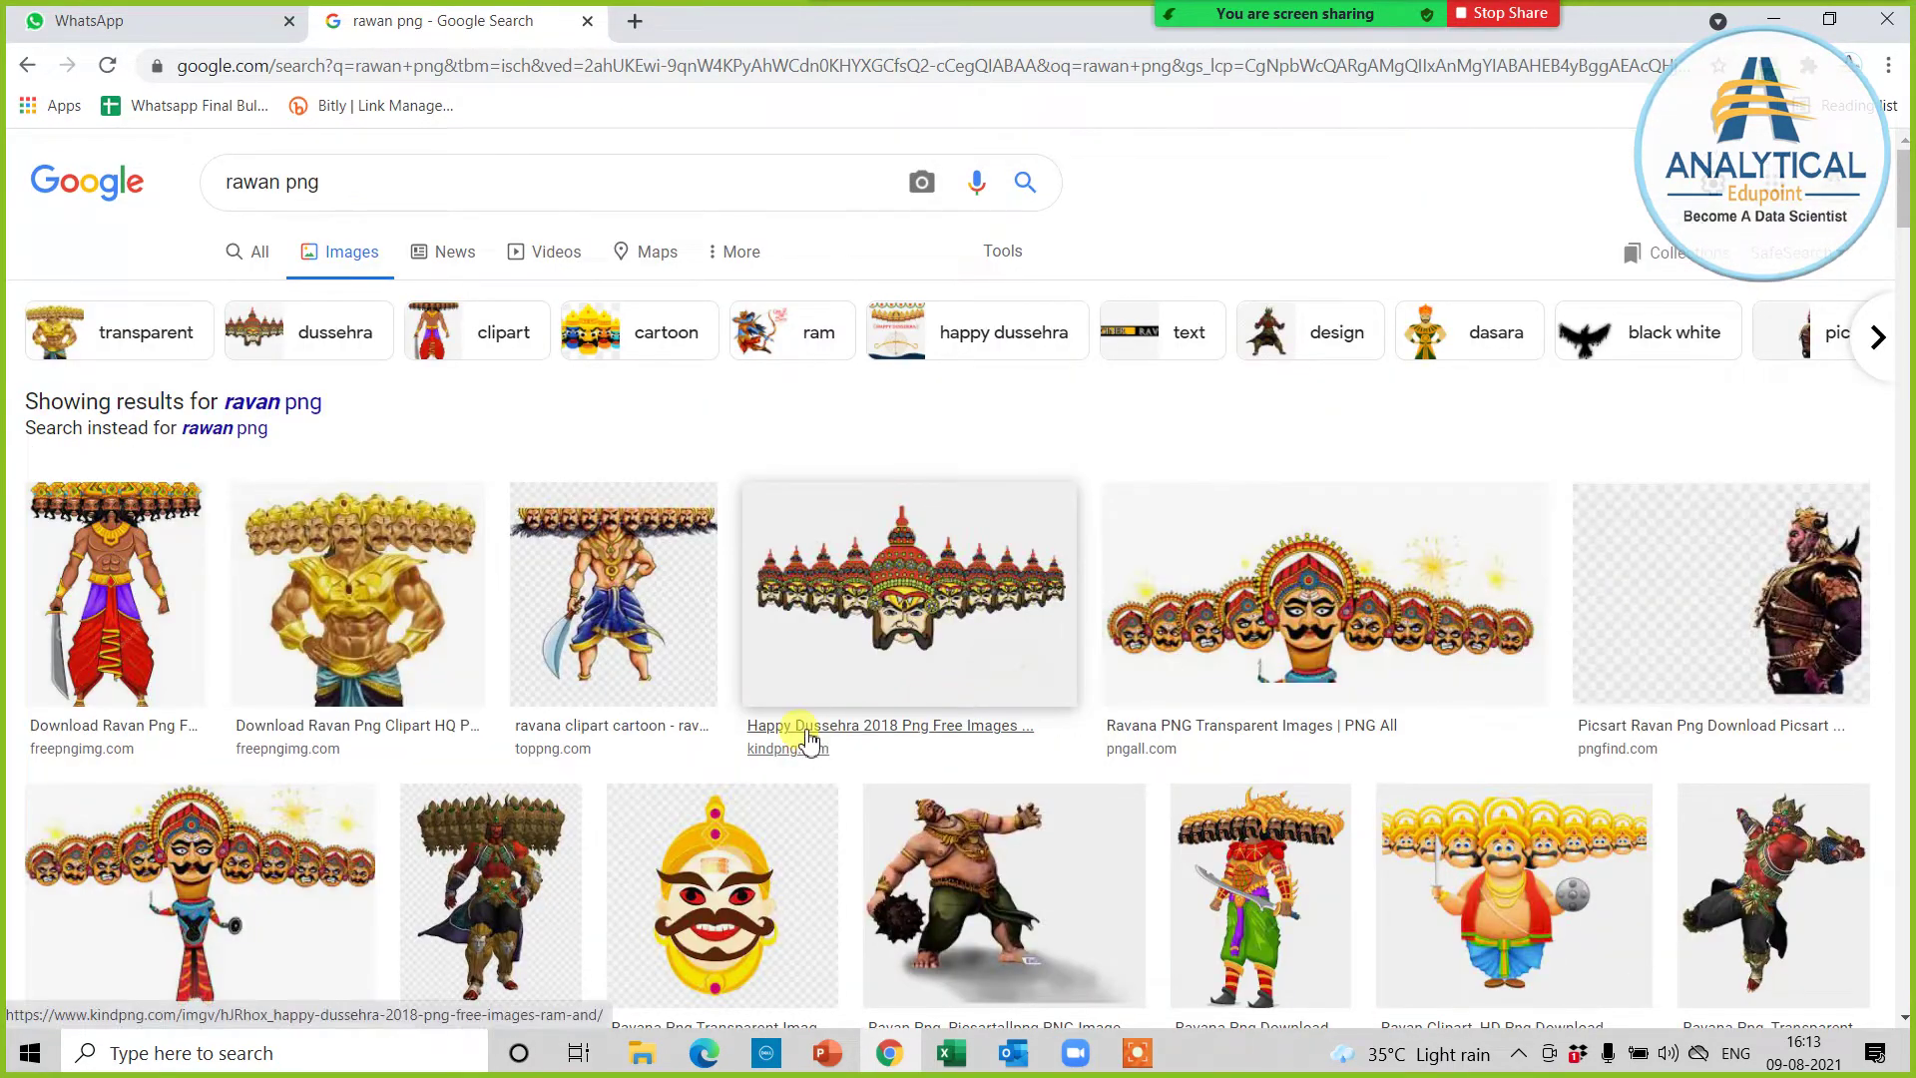
Step: Copy the FreePNGImg "Download Ravan Png Clipart HQ PNG Image" picture and paste it onto the PowerPoint slide
left_click(599, 579)
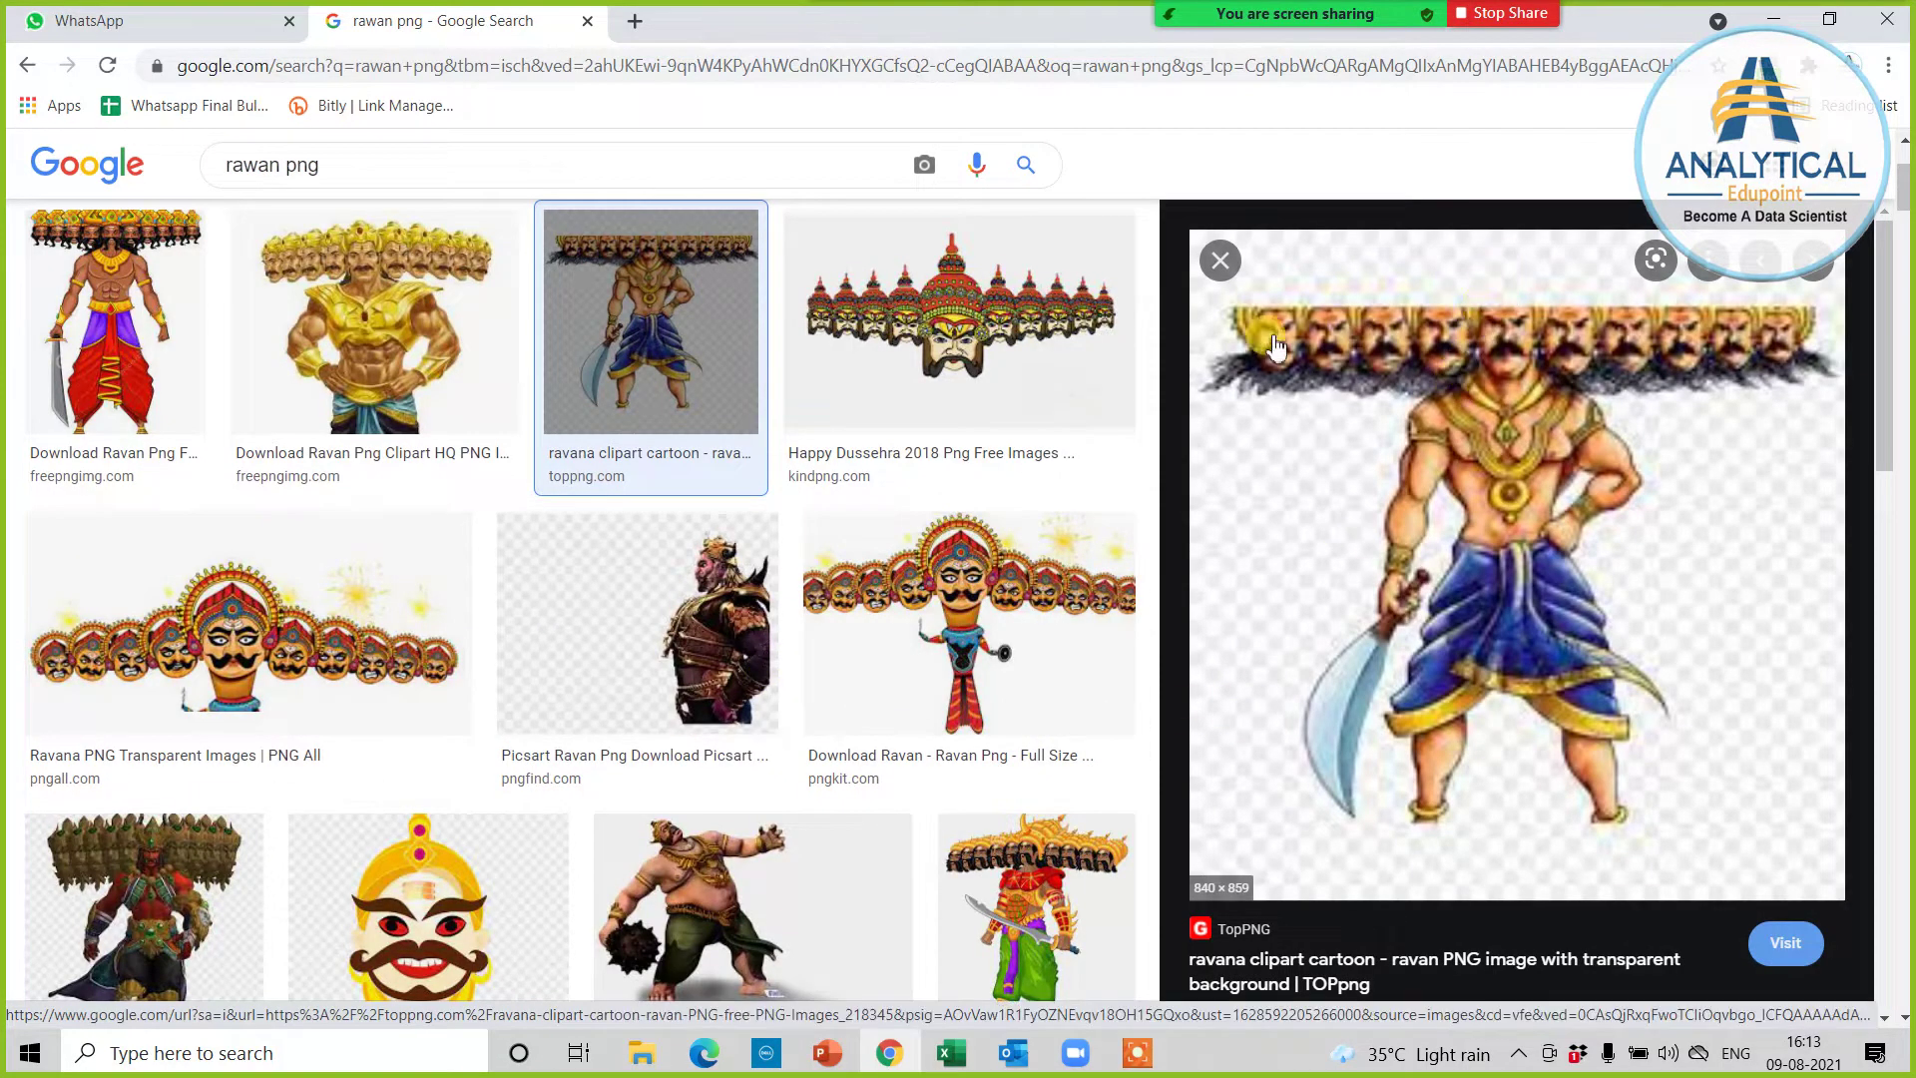
left_click(390, 326)
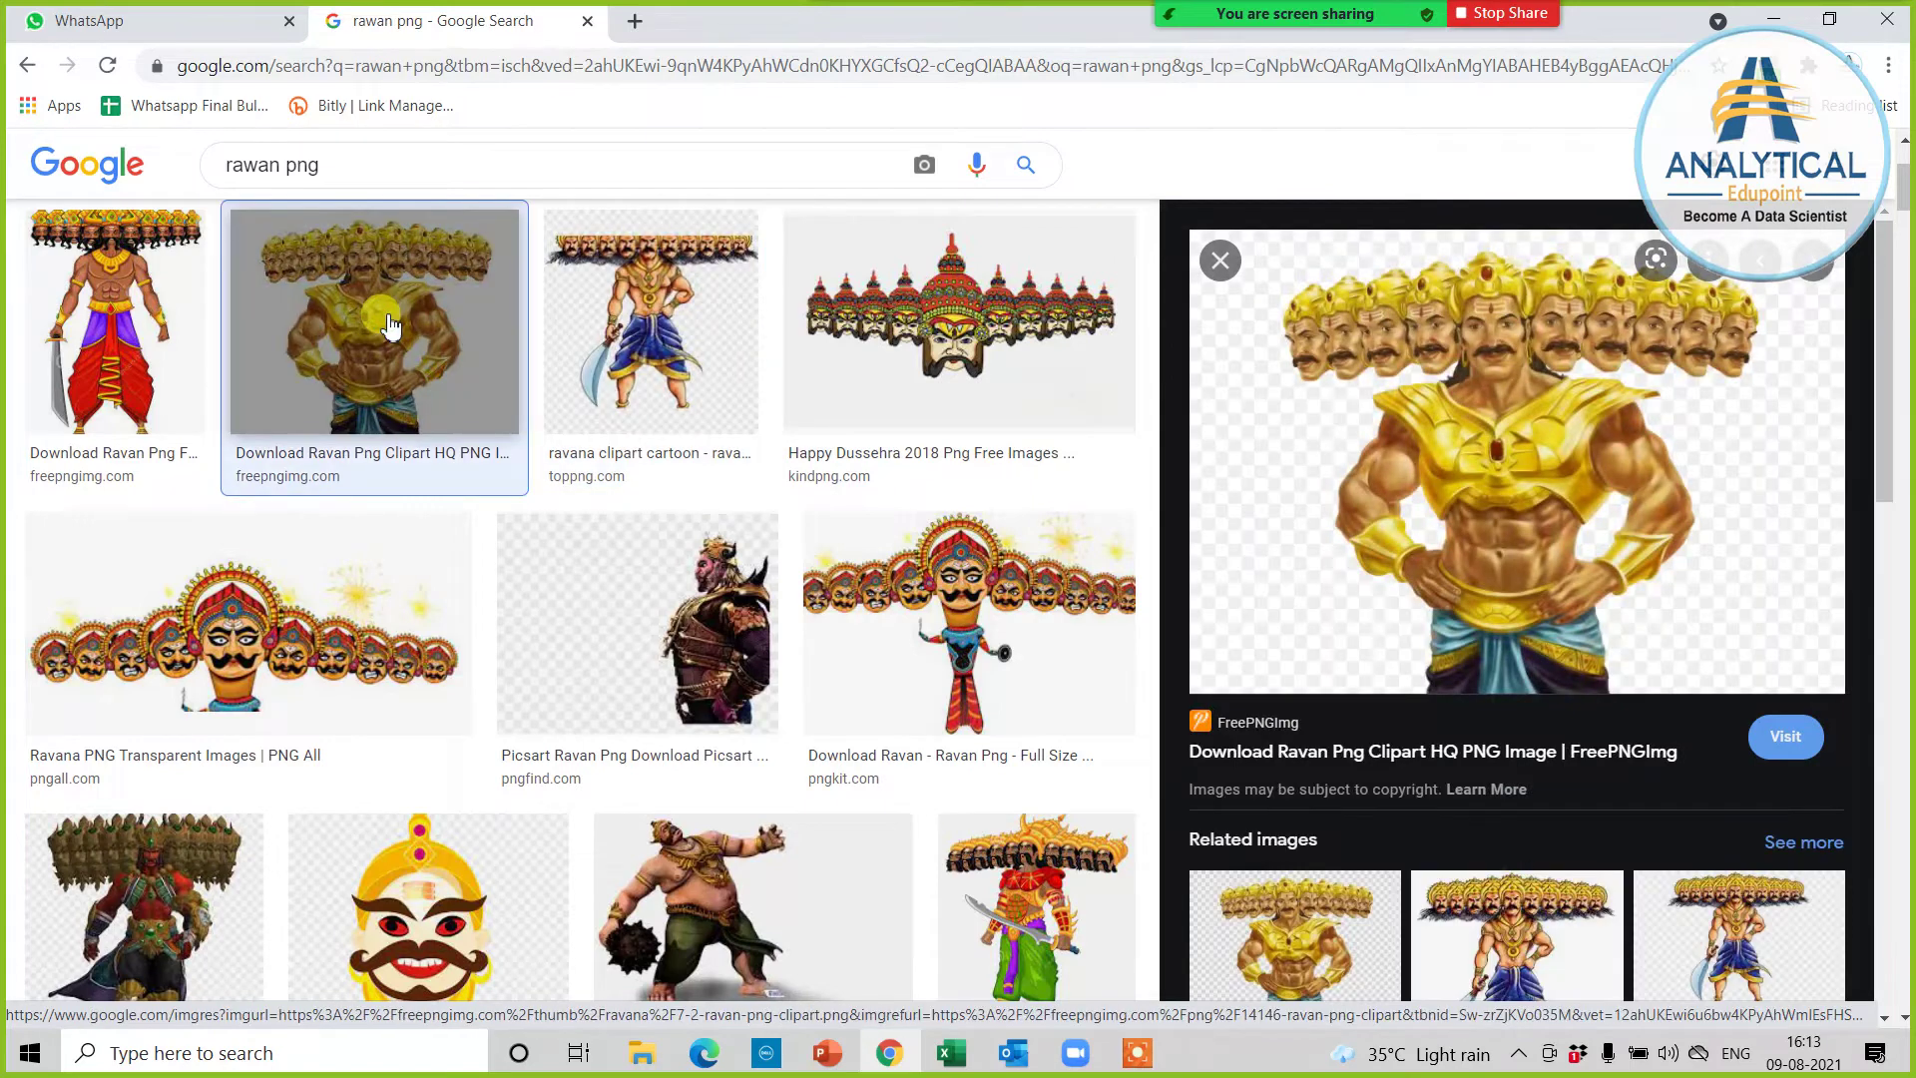
right_click(1519, 469)
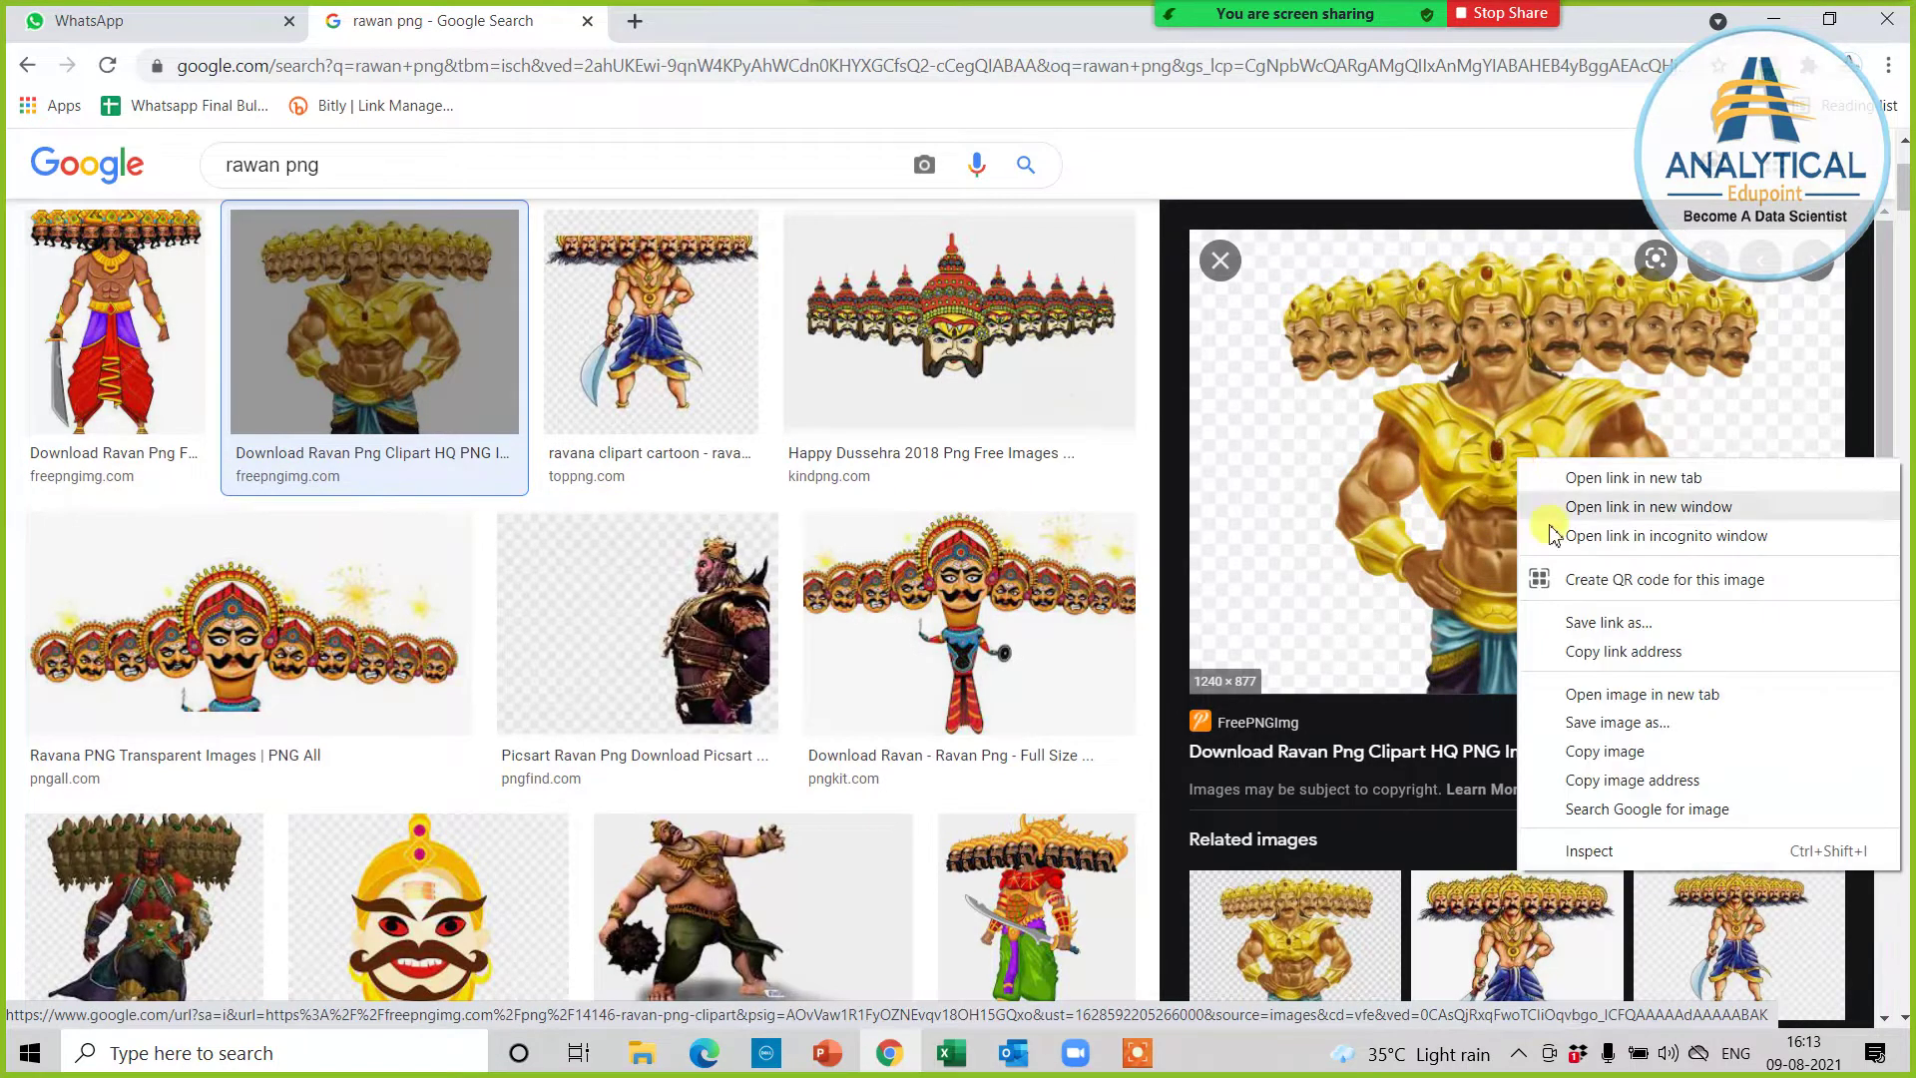
left_click(1602, 751)
key("alt+Tab")
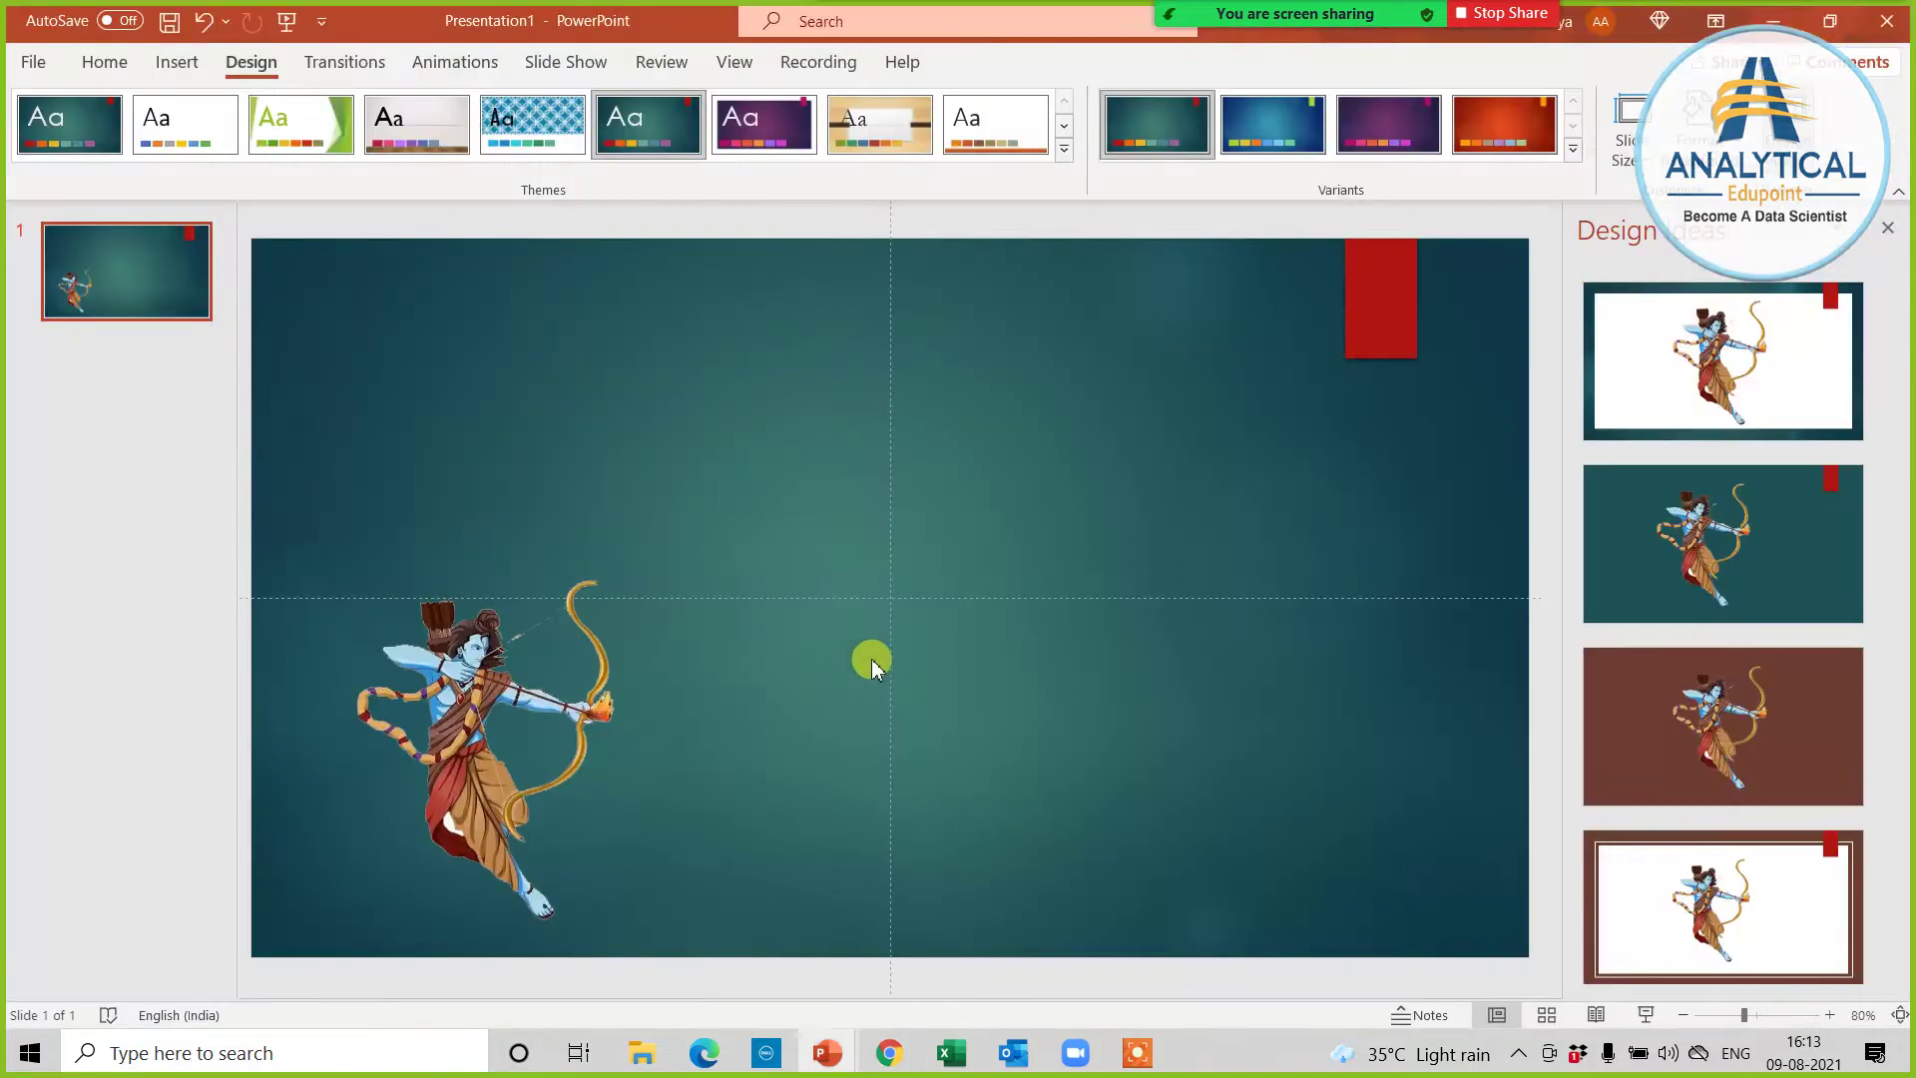
key("ctrl+v")
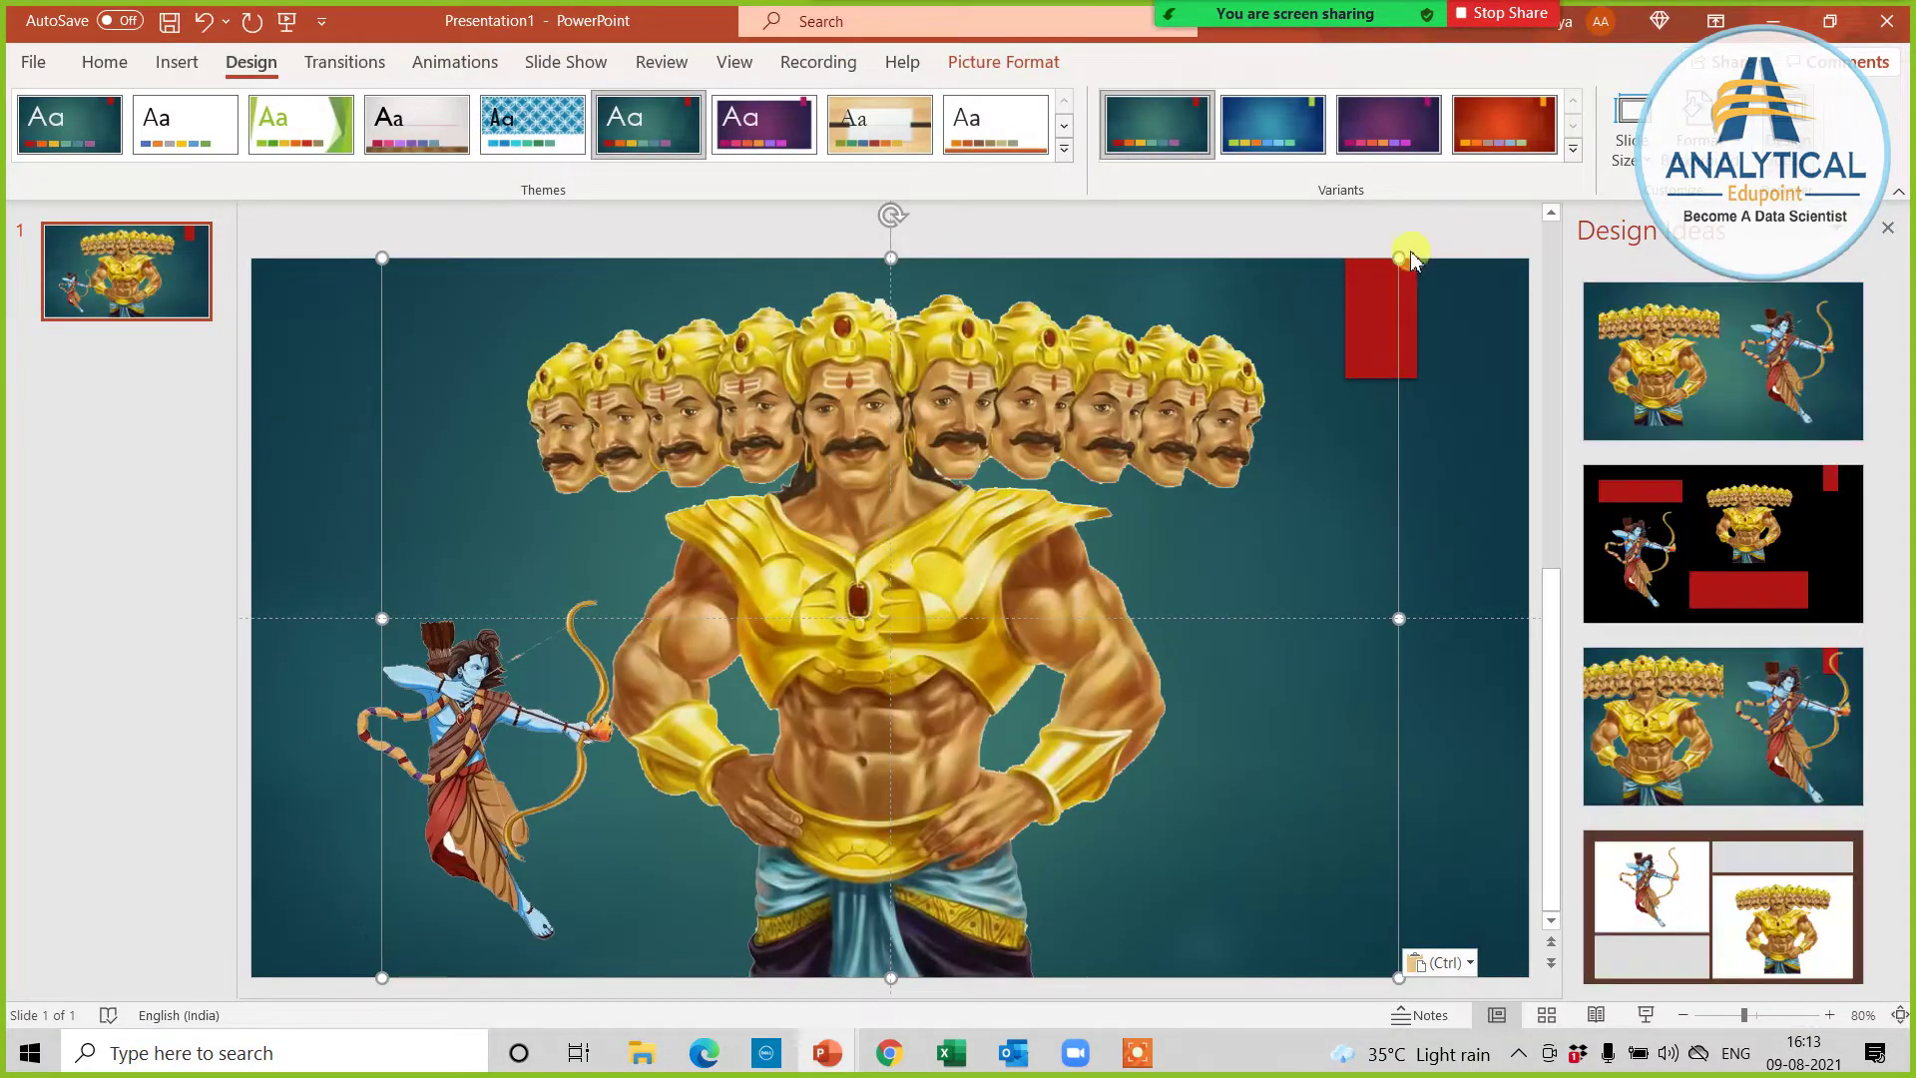
Step: Shrink the Ravan picture to roughly half its size and place it in the slide's upper-right corner
left_click_drag(1401, 263, 973, 611)
left_click_drag(734, 759, 1338, 471)
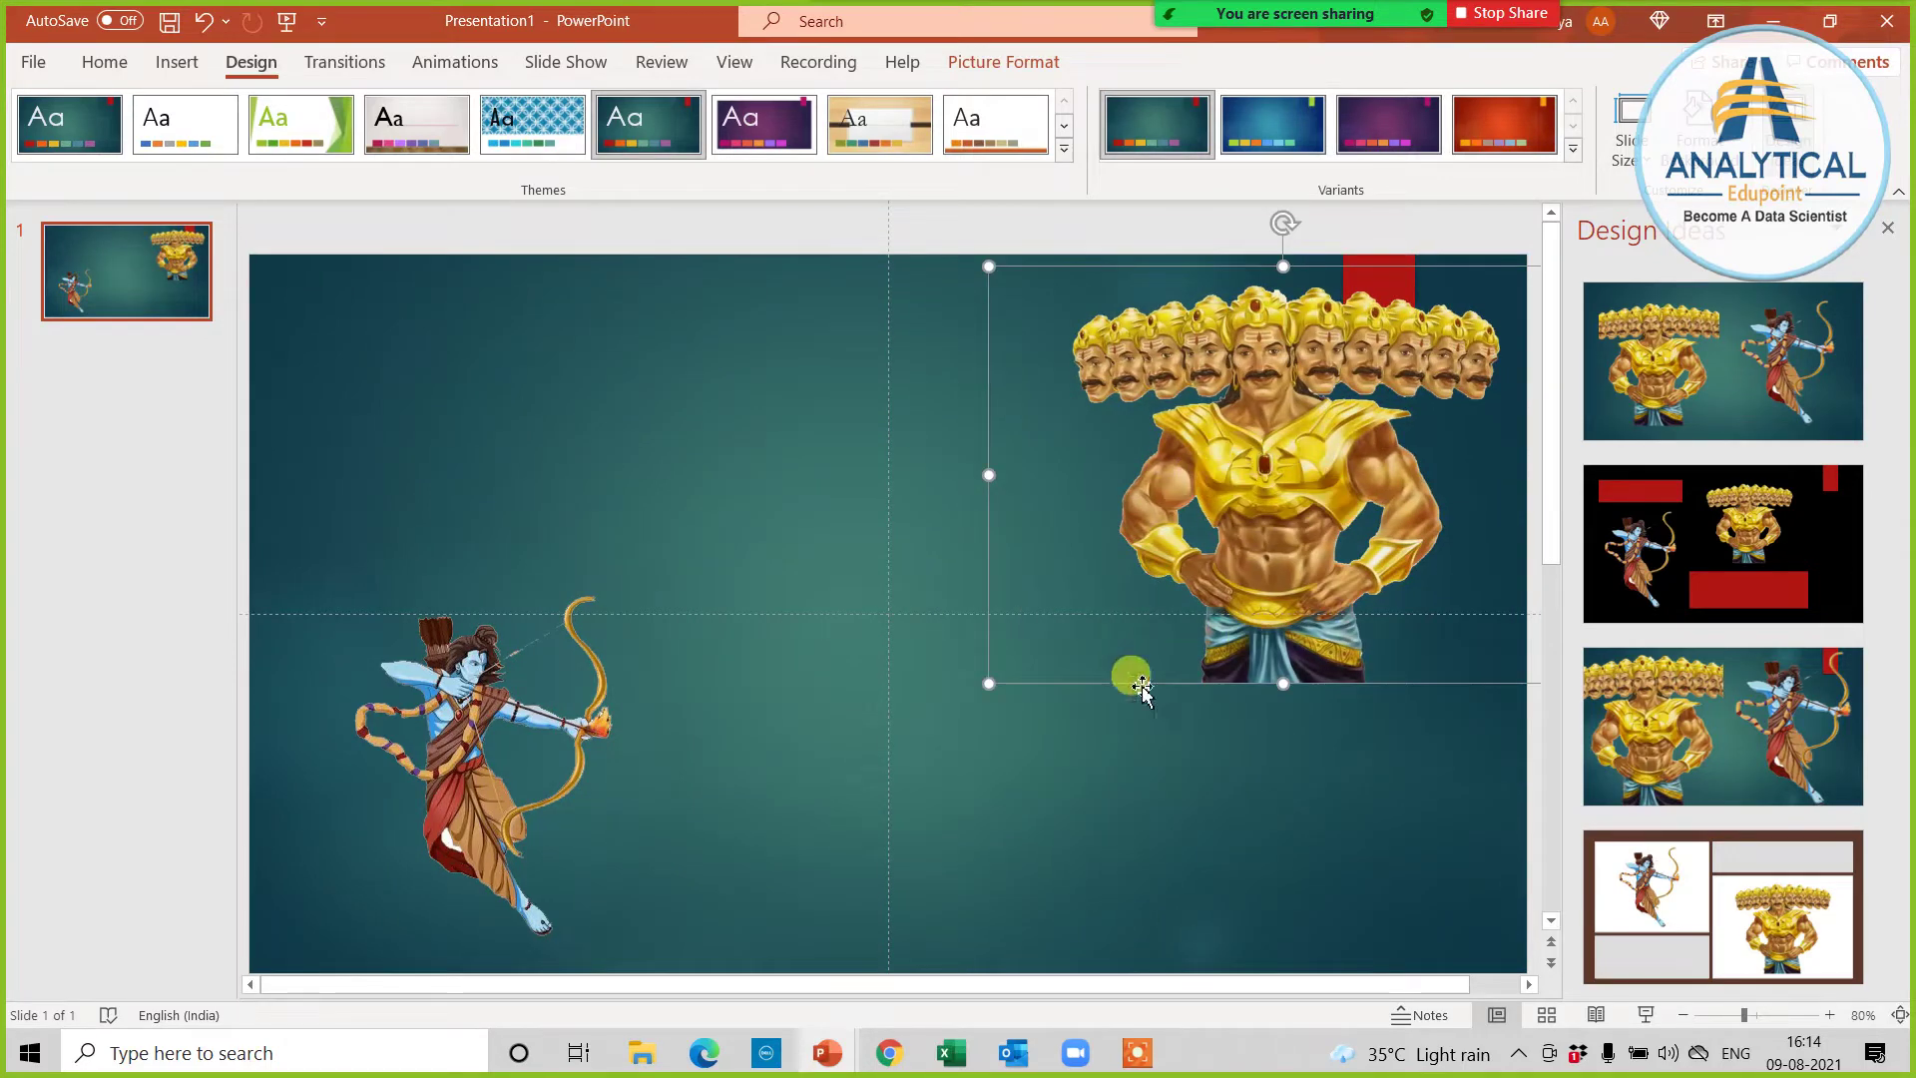
left_click_drag(990, 683, 1148, 600)
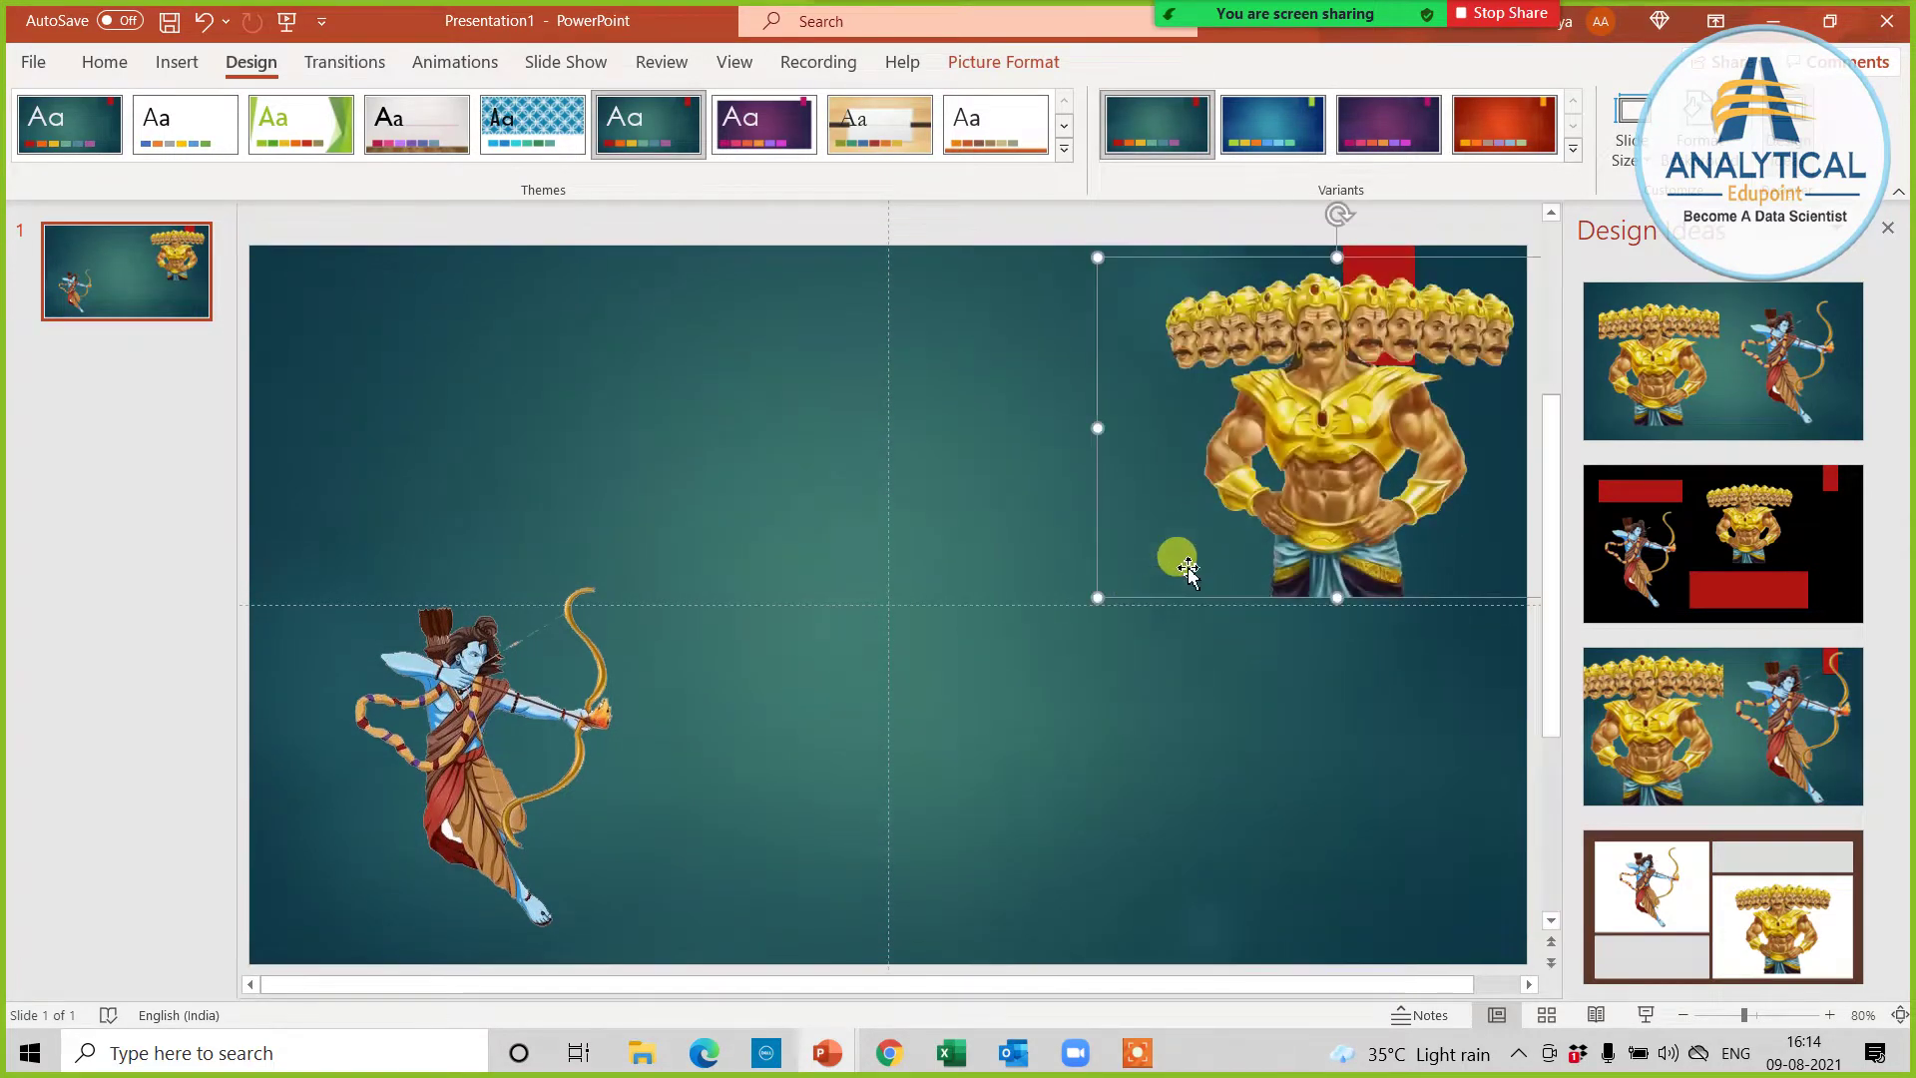
mouse_move(1310, 453)
left_mouse_down()
mouse_move(1307, 471)
mouse_move(1259, 451)
mouse_move(1284, 432)
left_mouse_up()
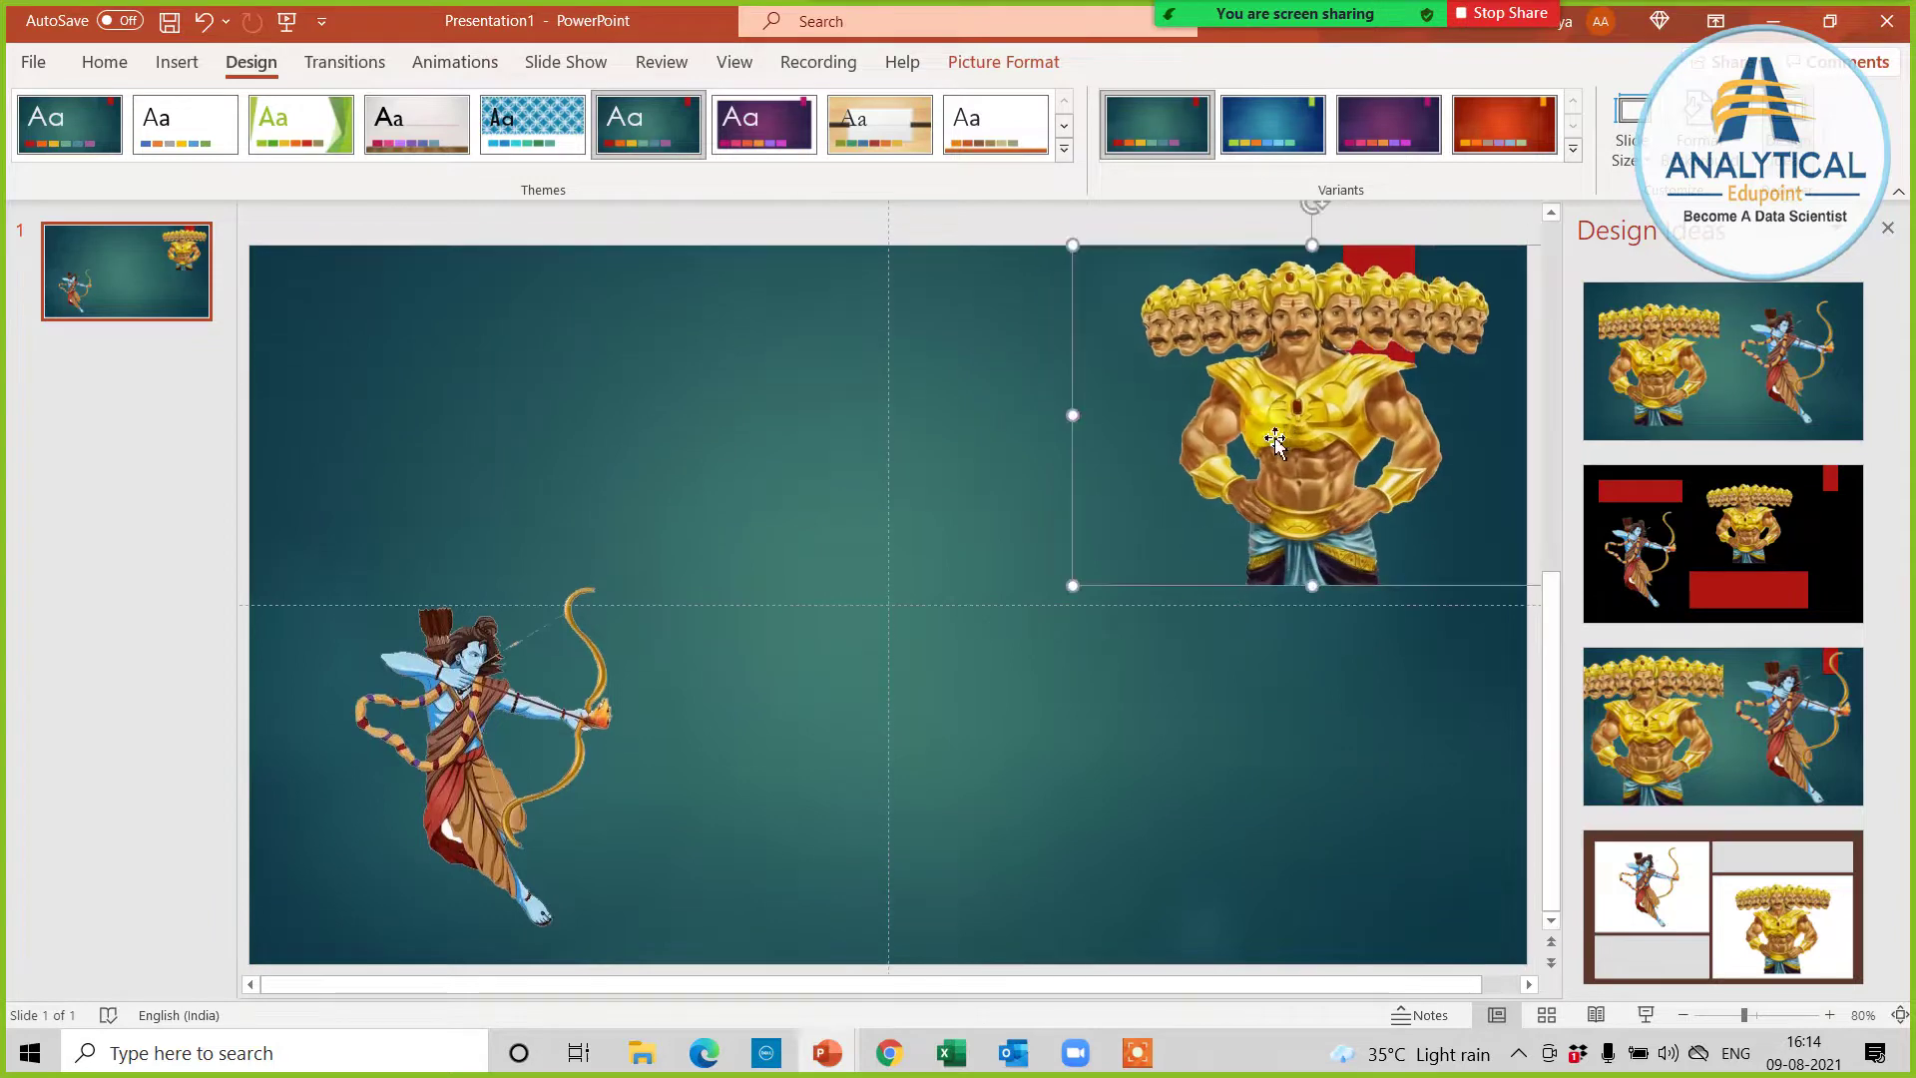
Step: Rotate the archer picture counter-clockwise to aim up towards Ravan and place it in the slide's lower-left corner
left_click(484, 755)
mouse_move(484, 755)
left_mouse_down()
mouse_move(454, 788)
mouse_move(409, 788)
mouse_move(465, 778)
left_mouse_up()
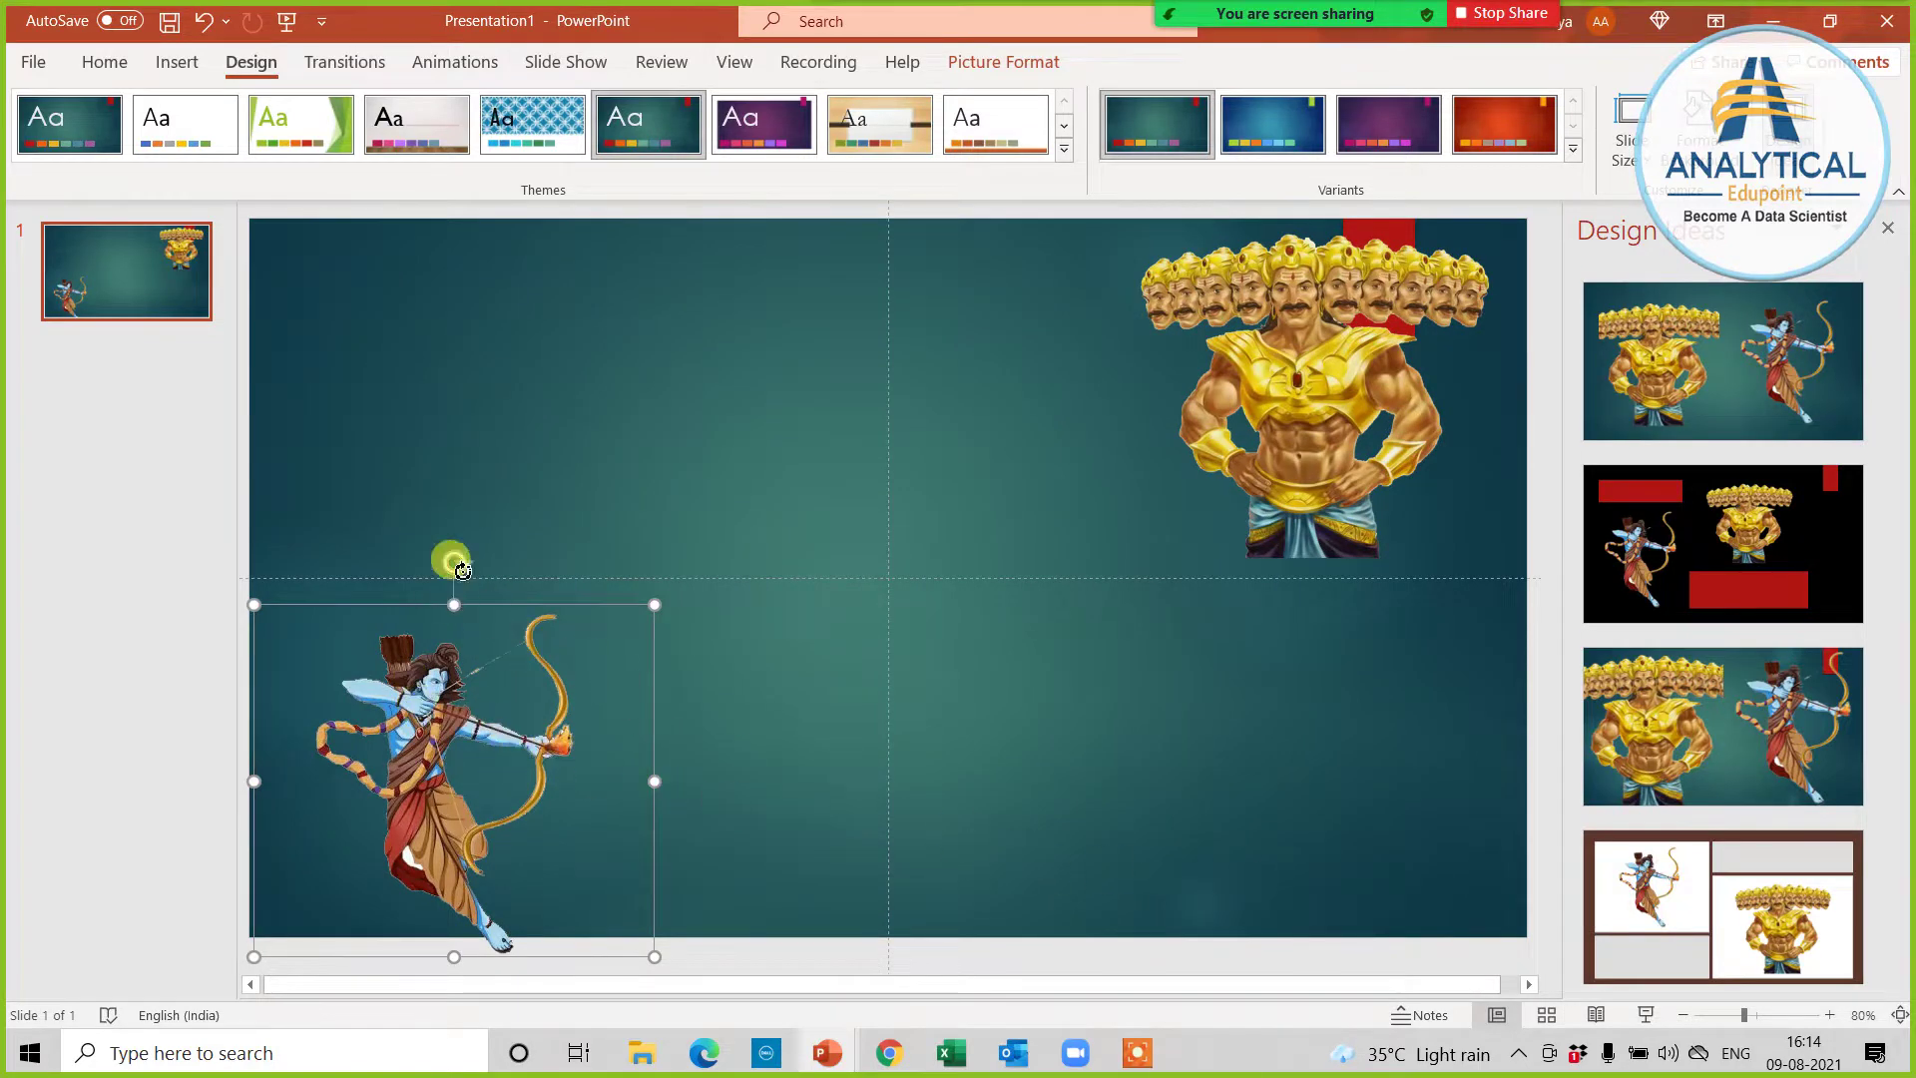
left_click_drag(455, 562, 297, 604)
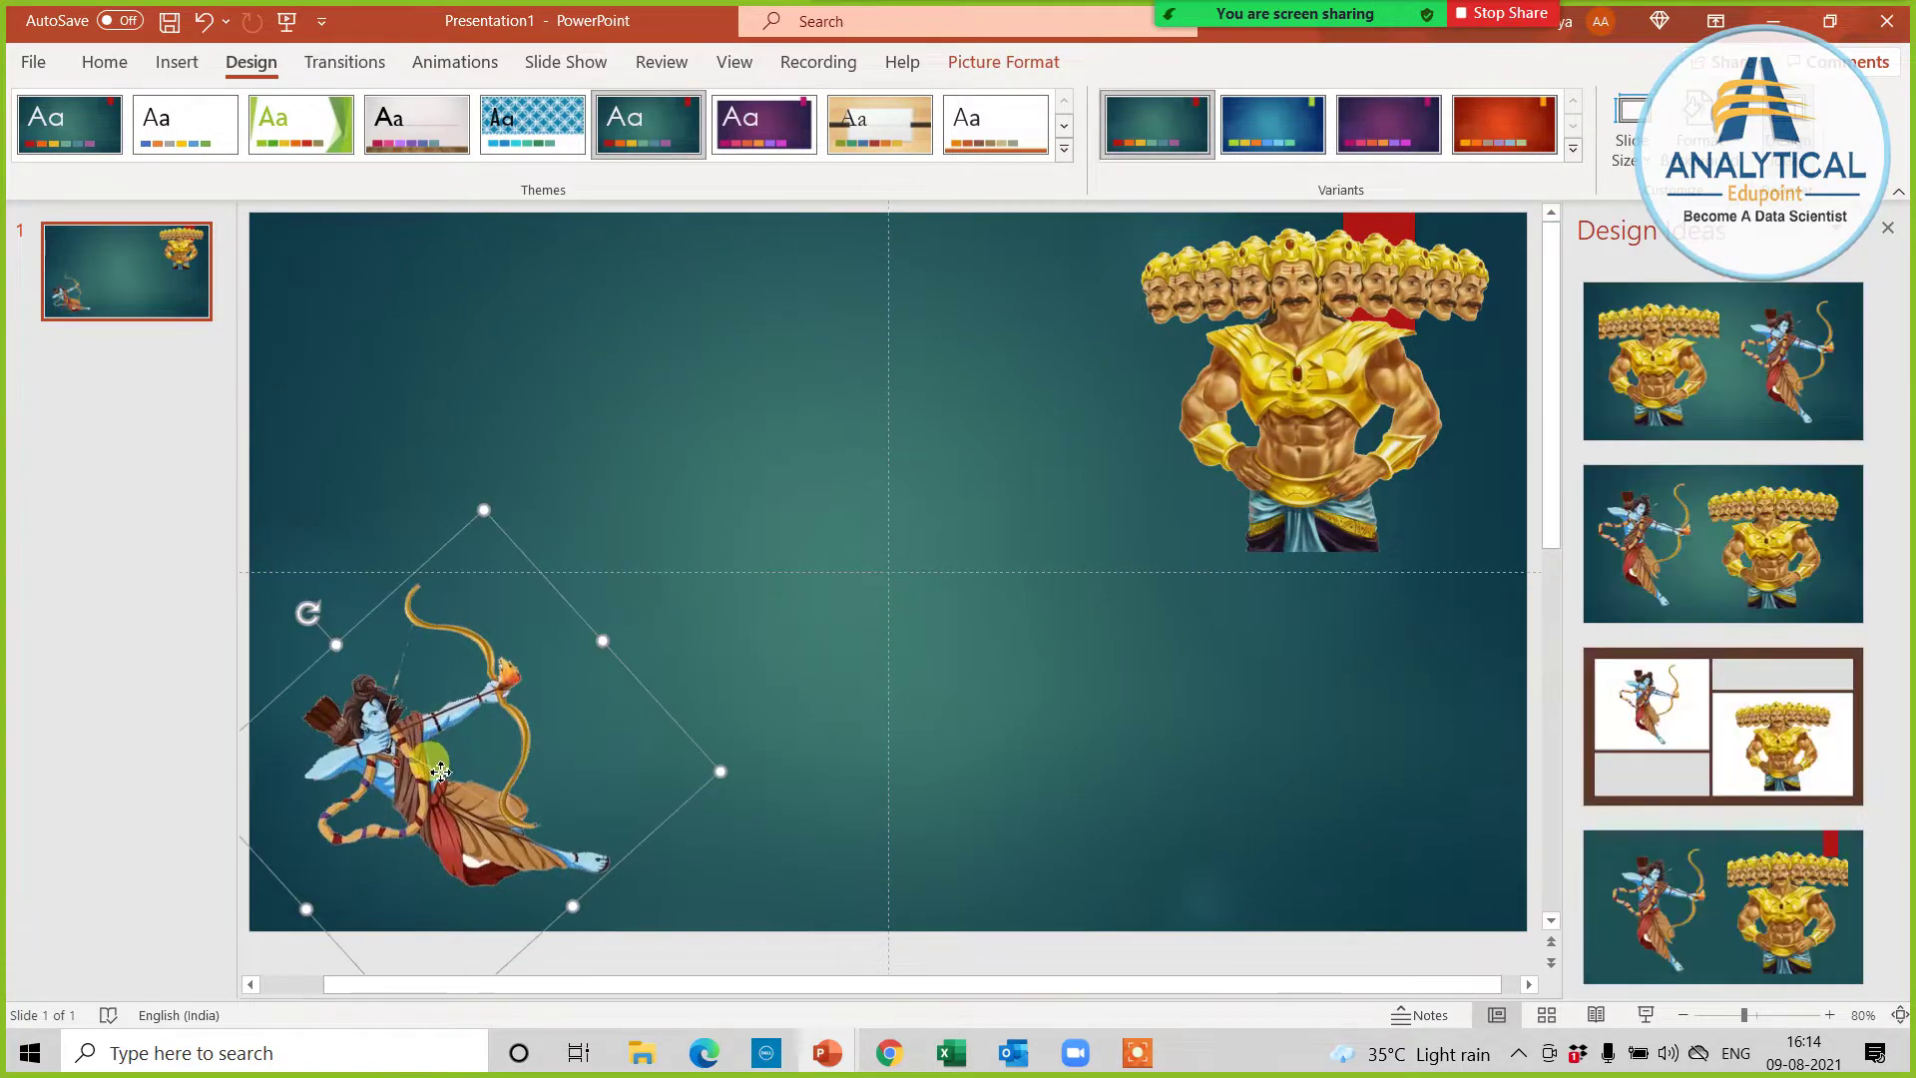
left_click_drag(429, 798, 413, 812)
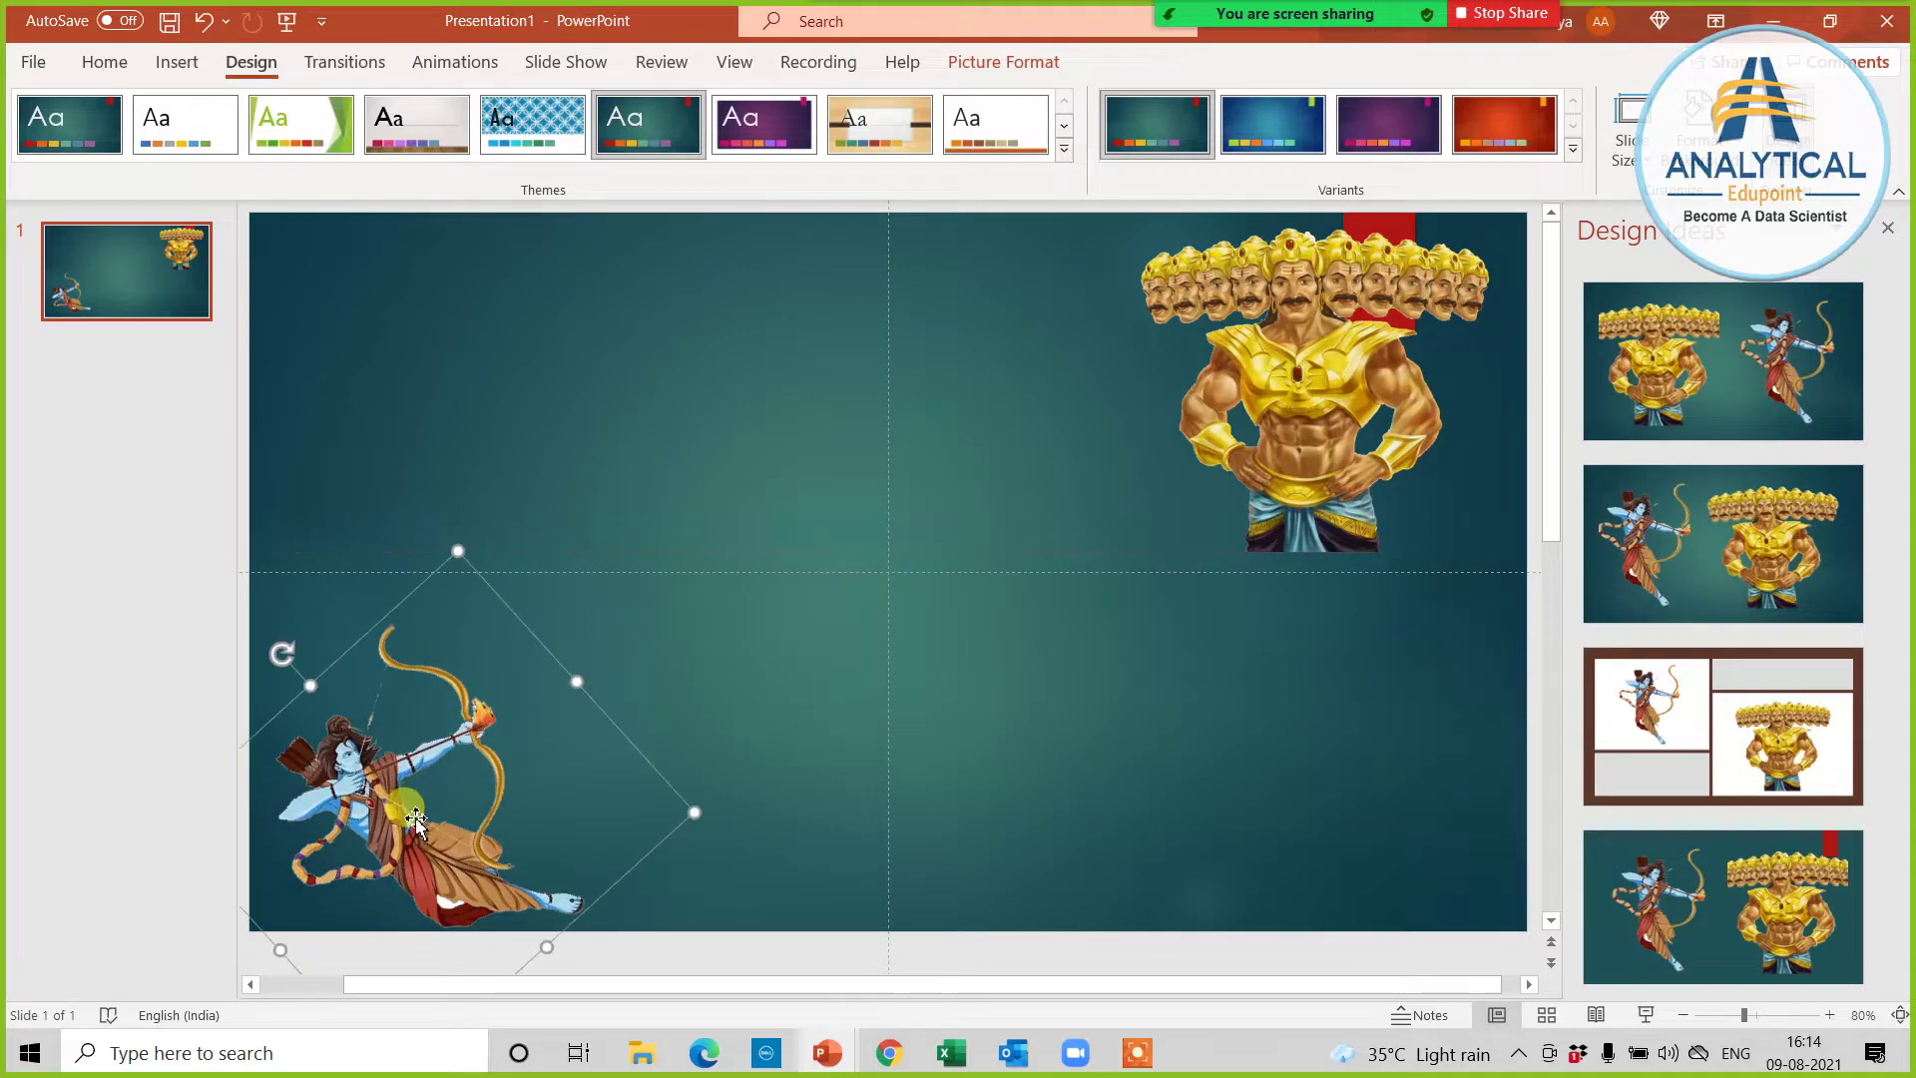
left_click(836, 678)
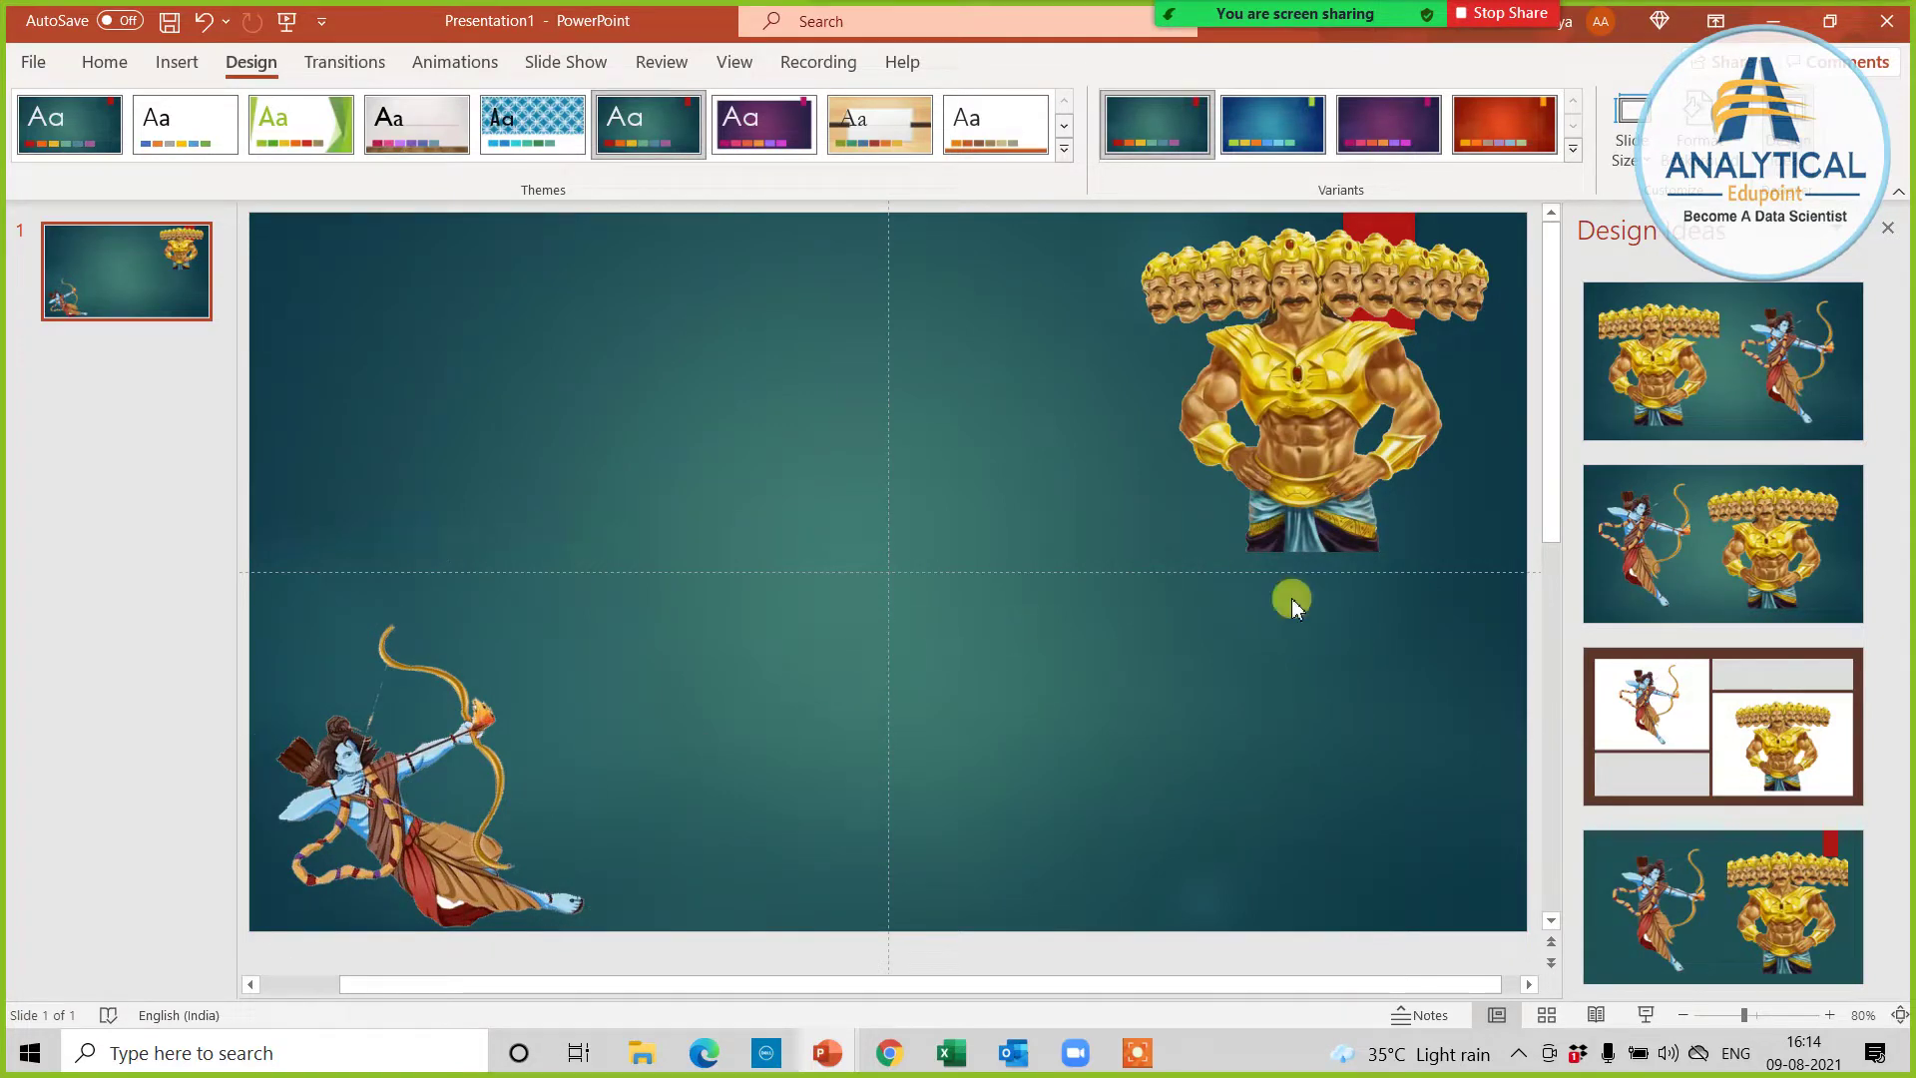
Step: Nudge the Ravan picture slightly right and down, and switch the slide design to the plain white Office theme
left_click_drag(1337, 384, 1361, 398)
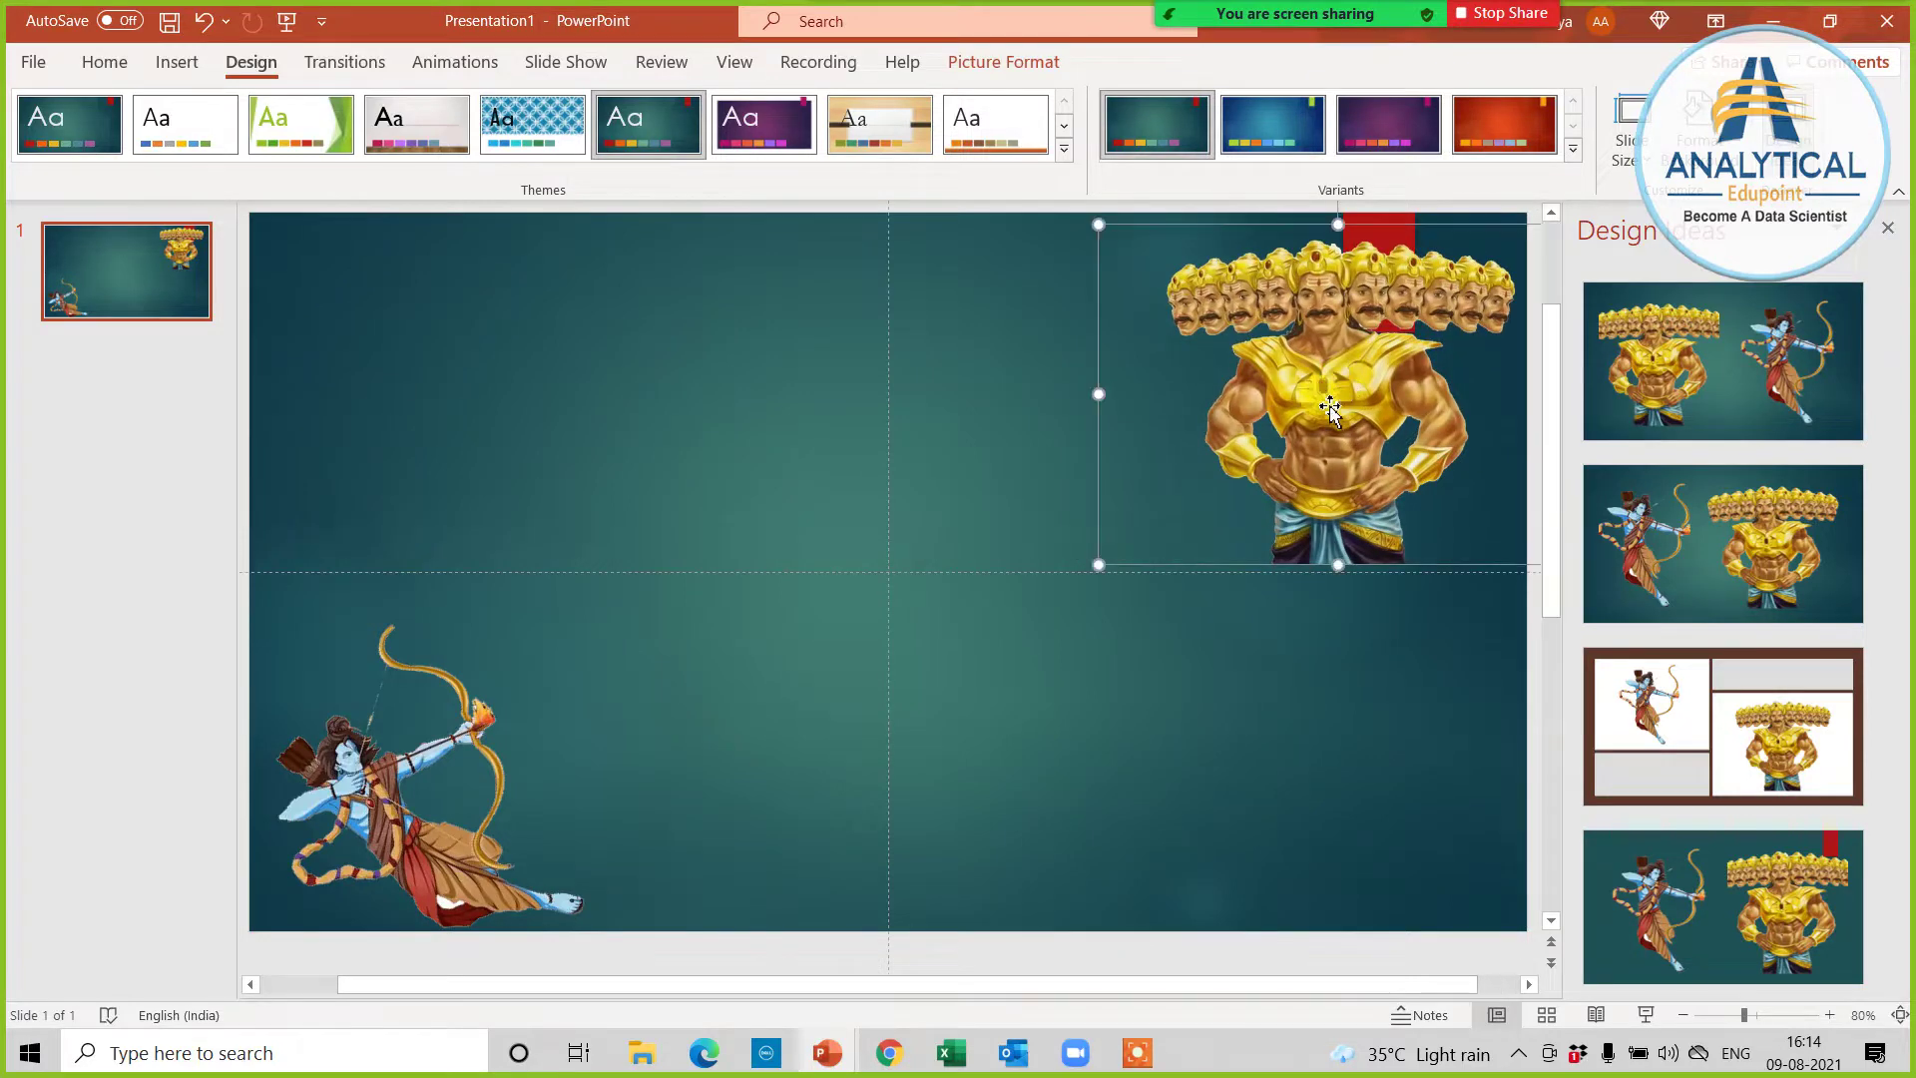
left_click(1290, 645)
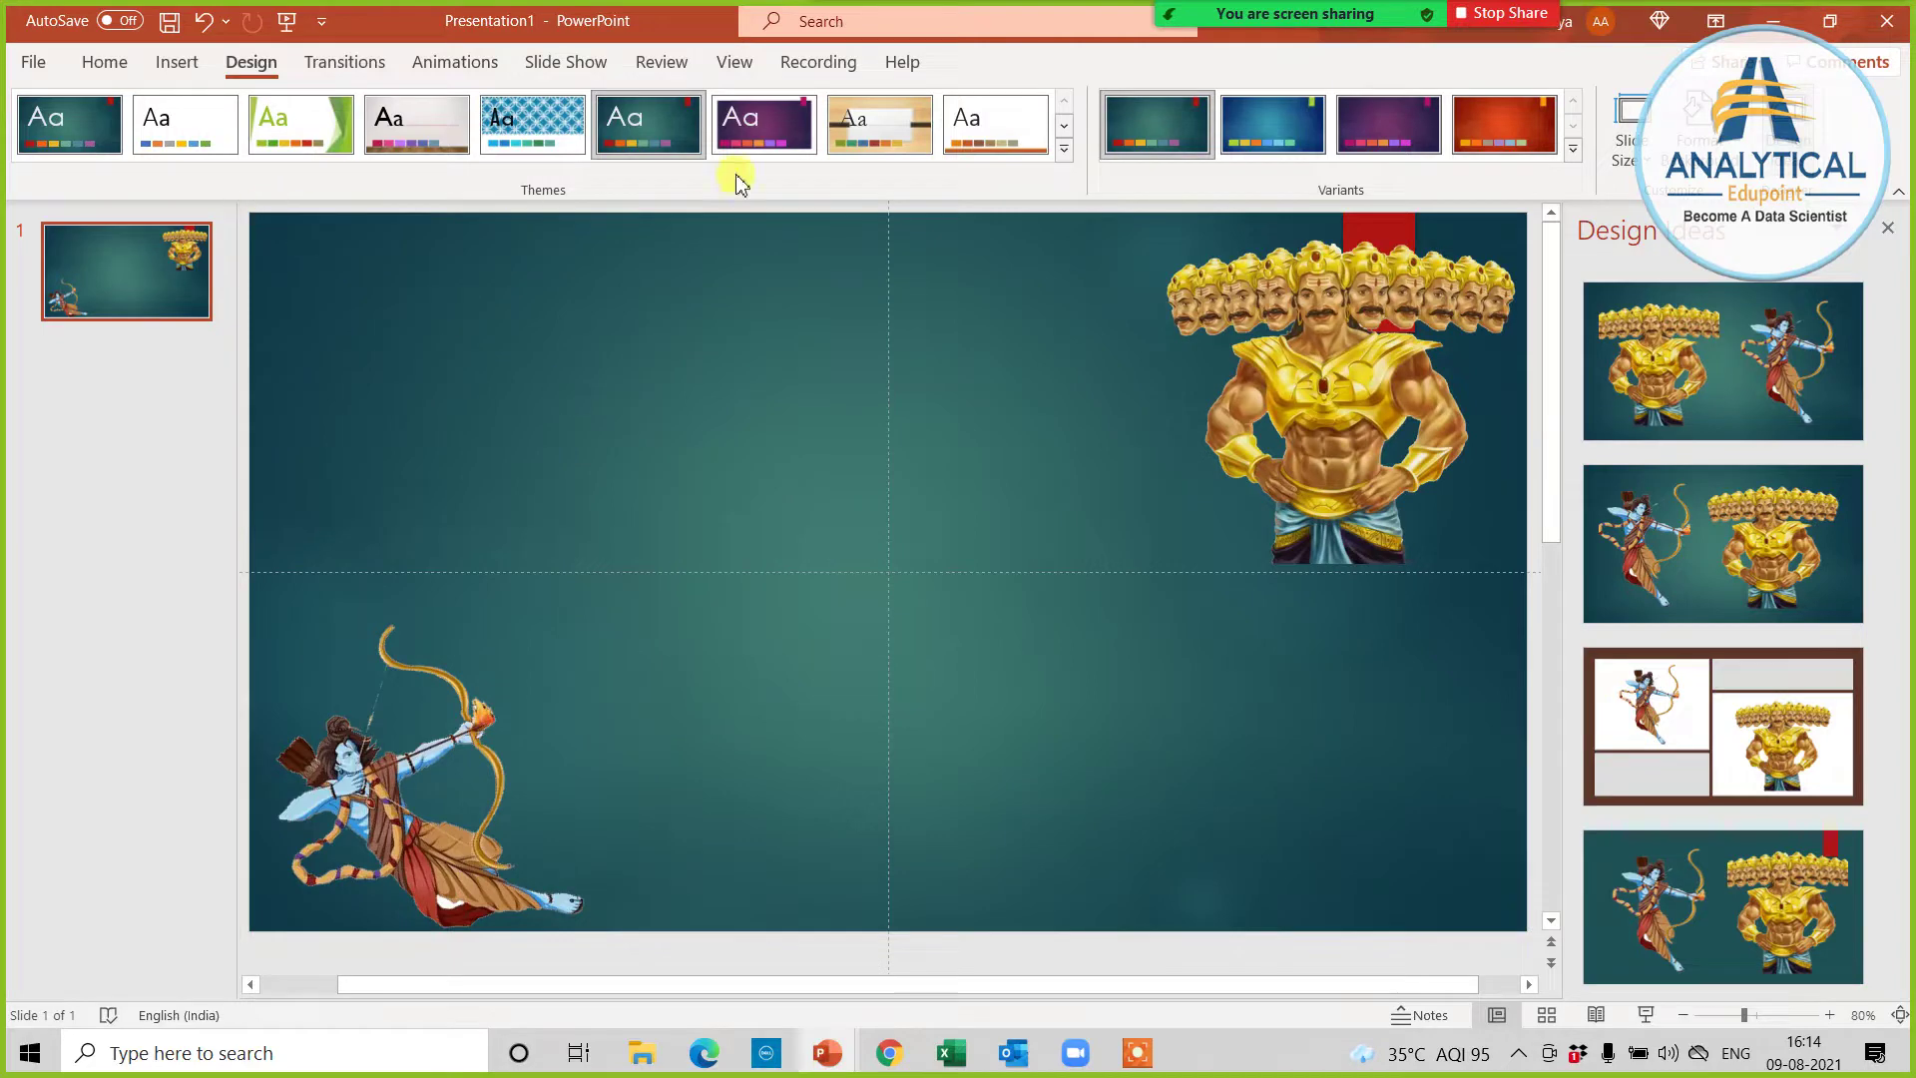
left_click(1066, 150)
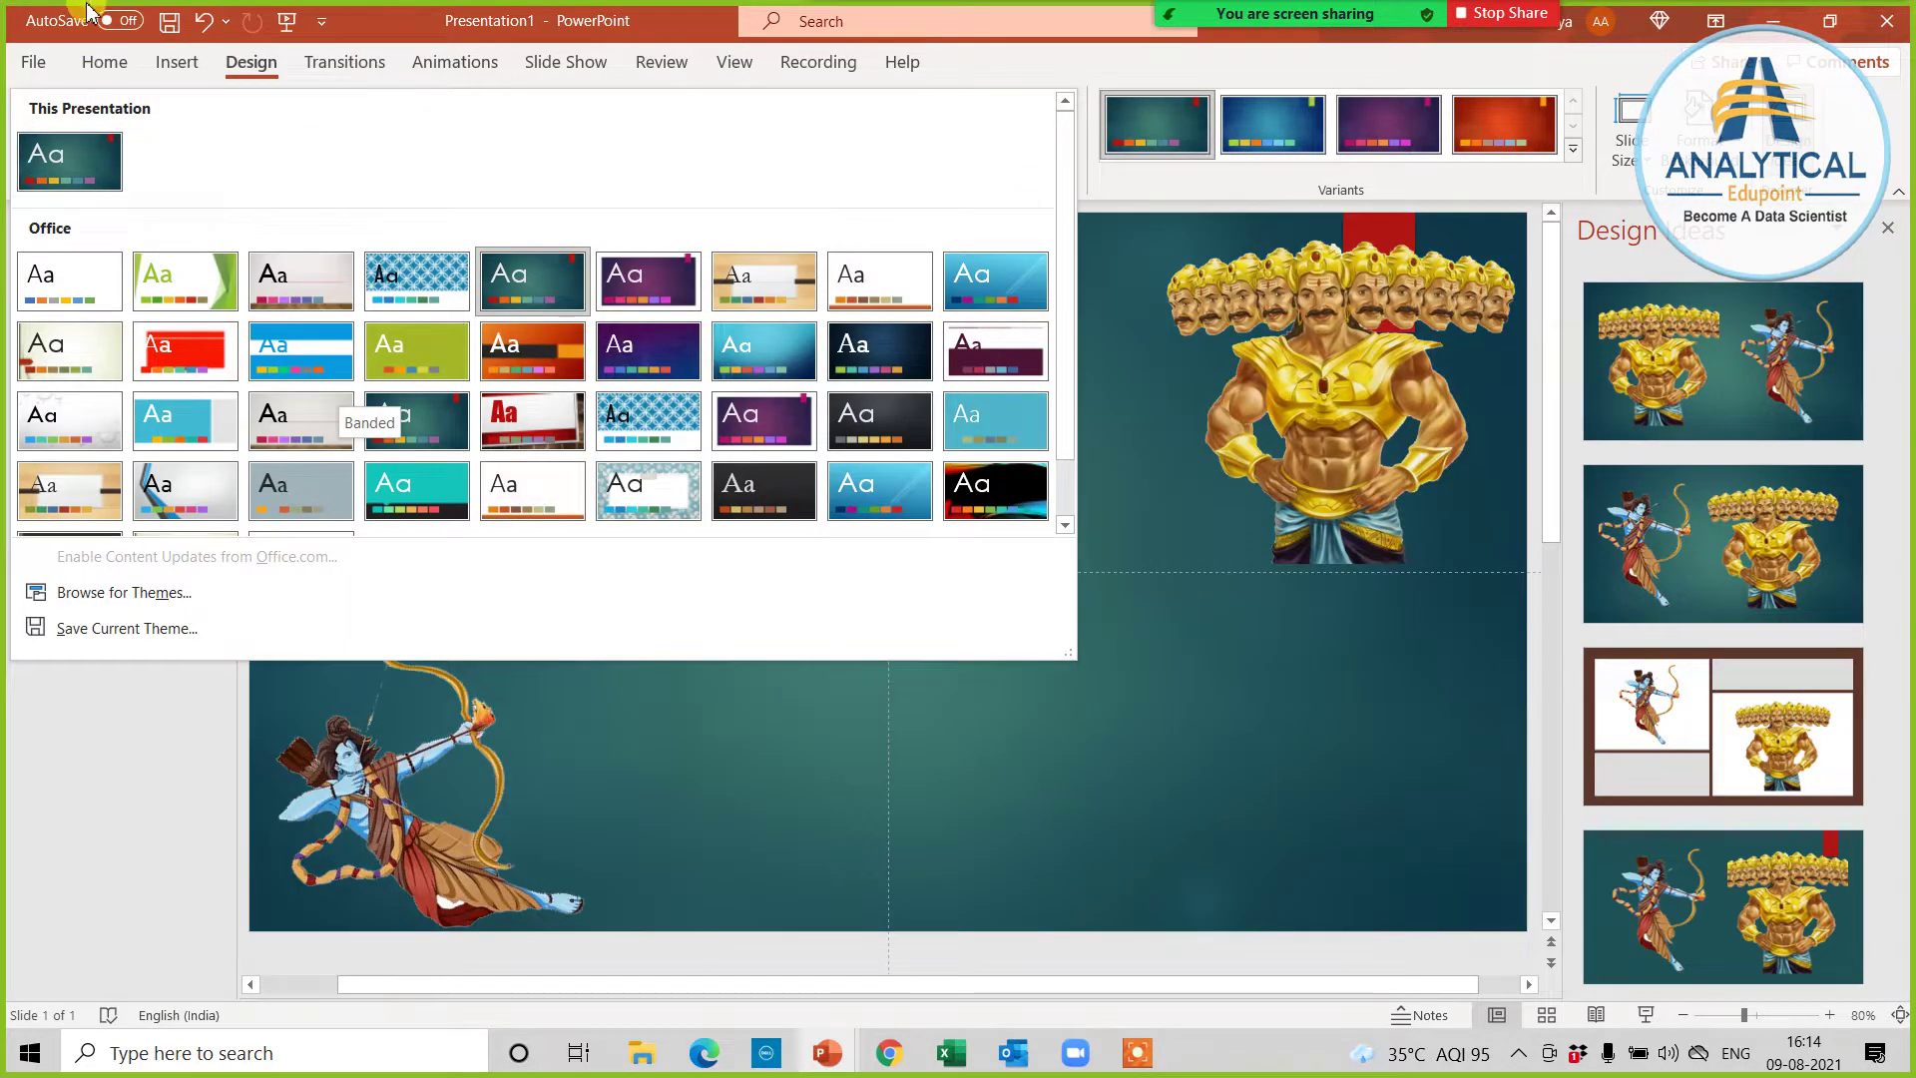
left_click(1887, 674)
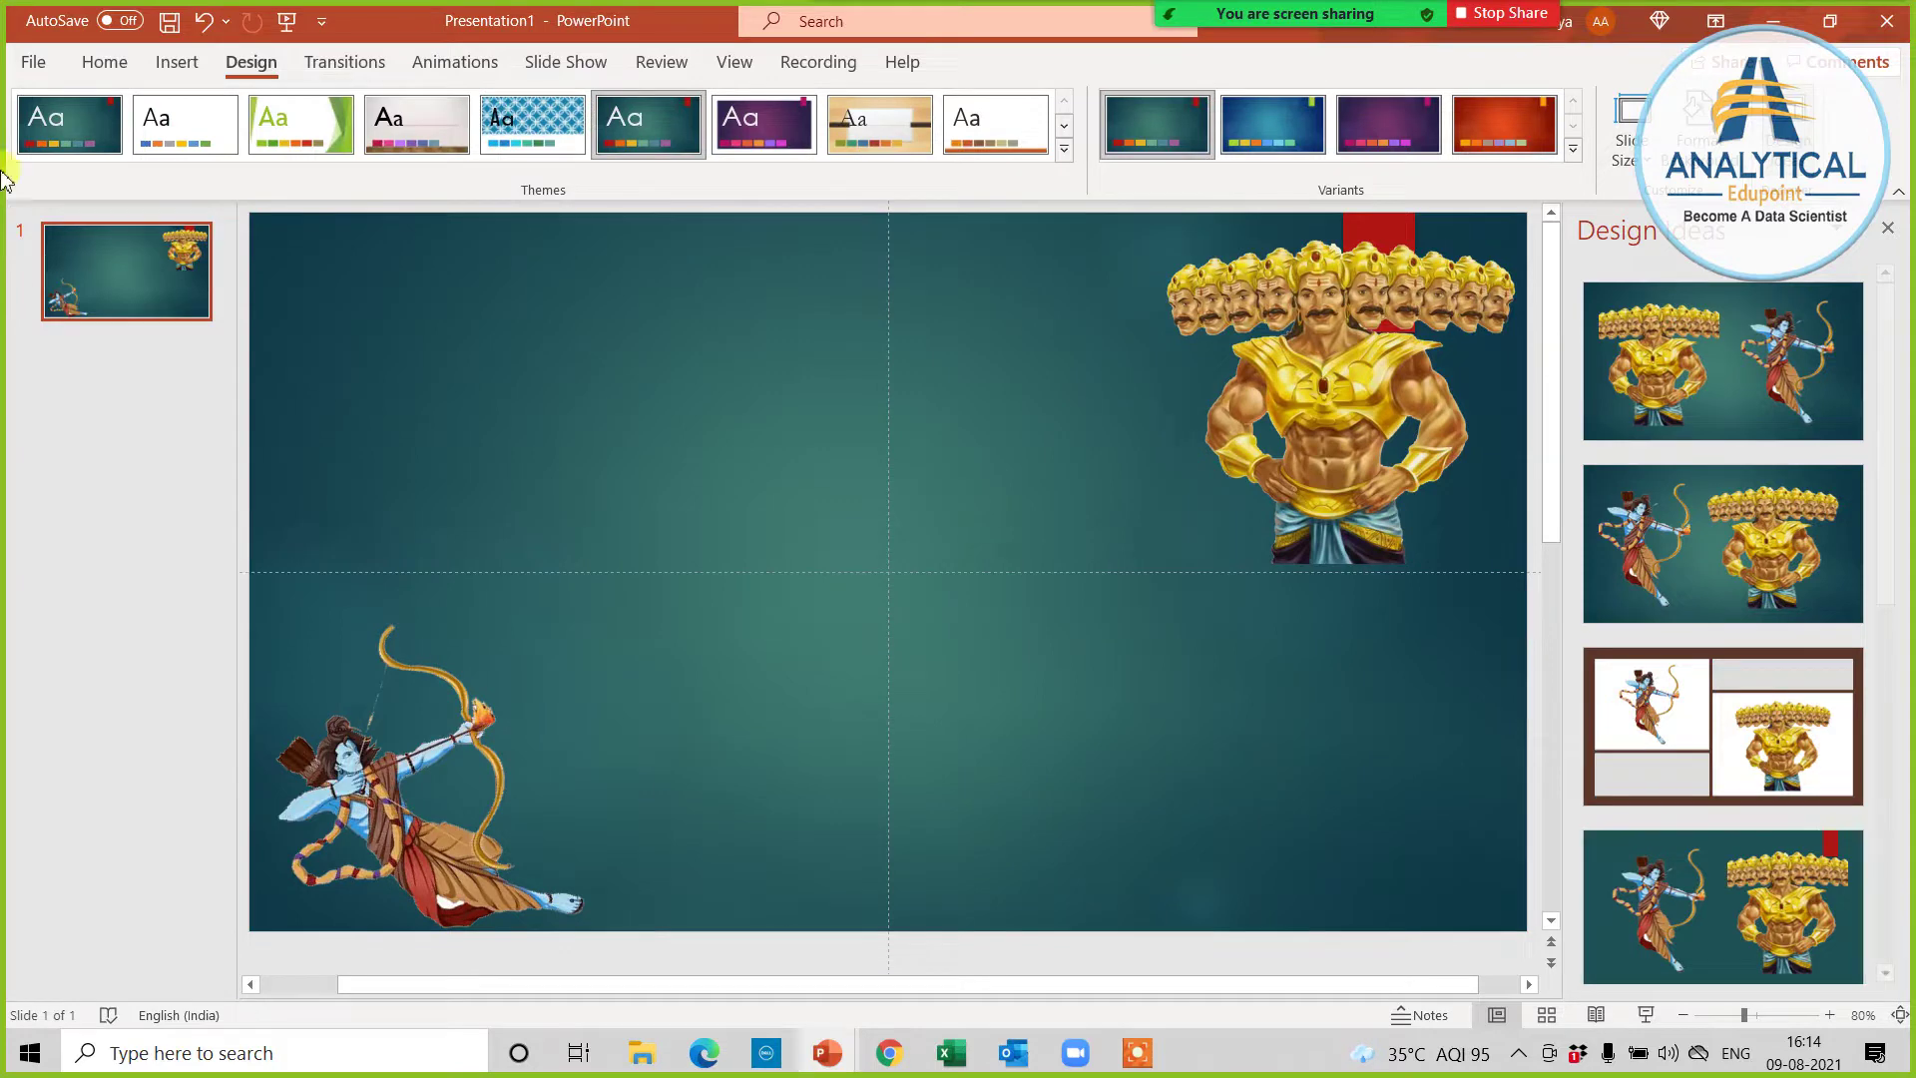
left_click(1066, 152)
left_click(50, 283)
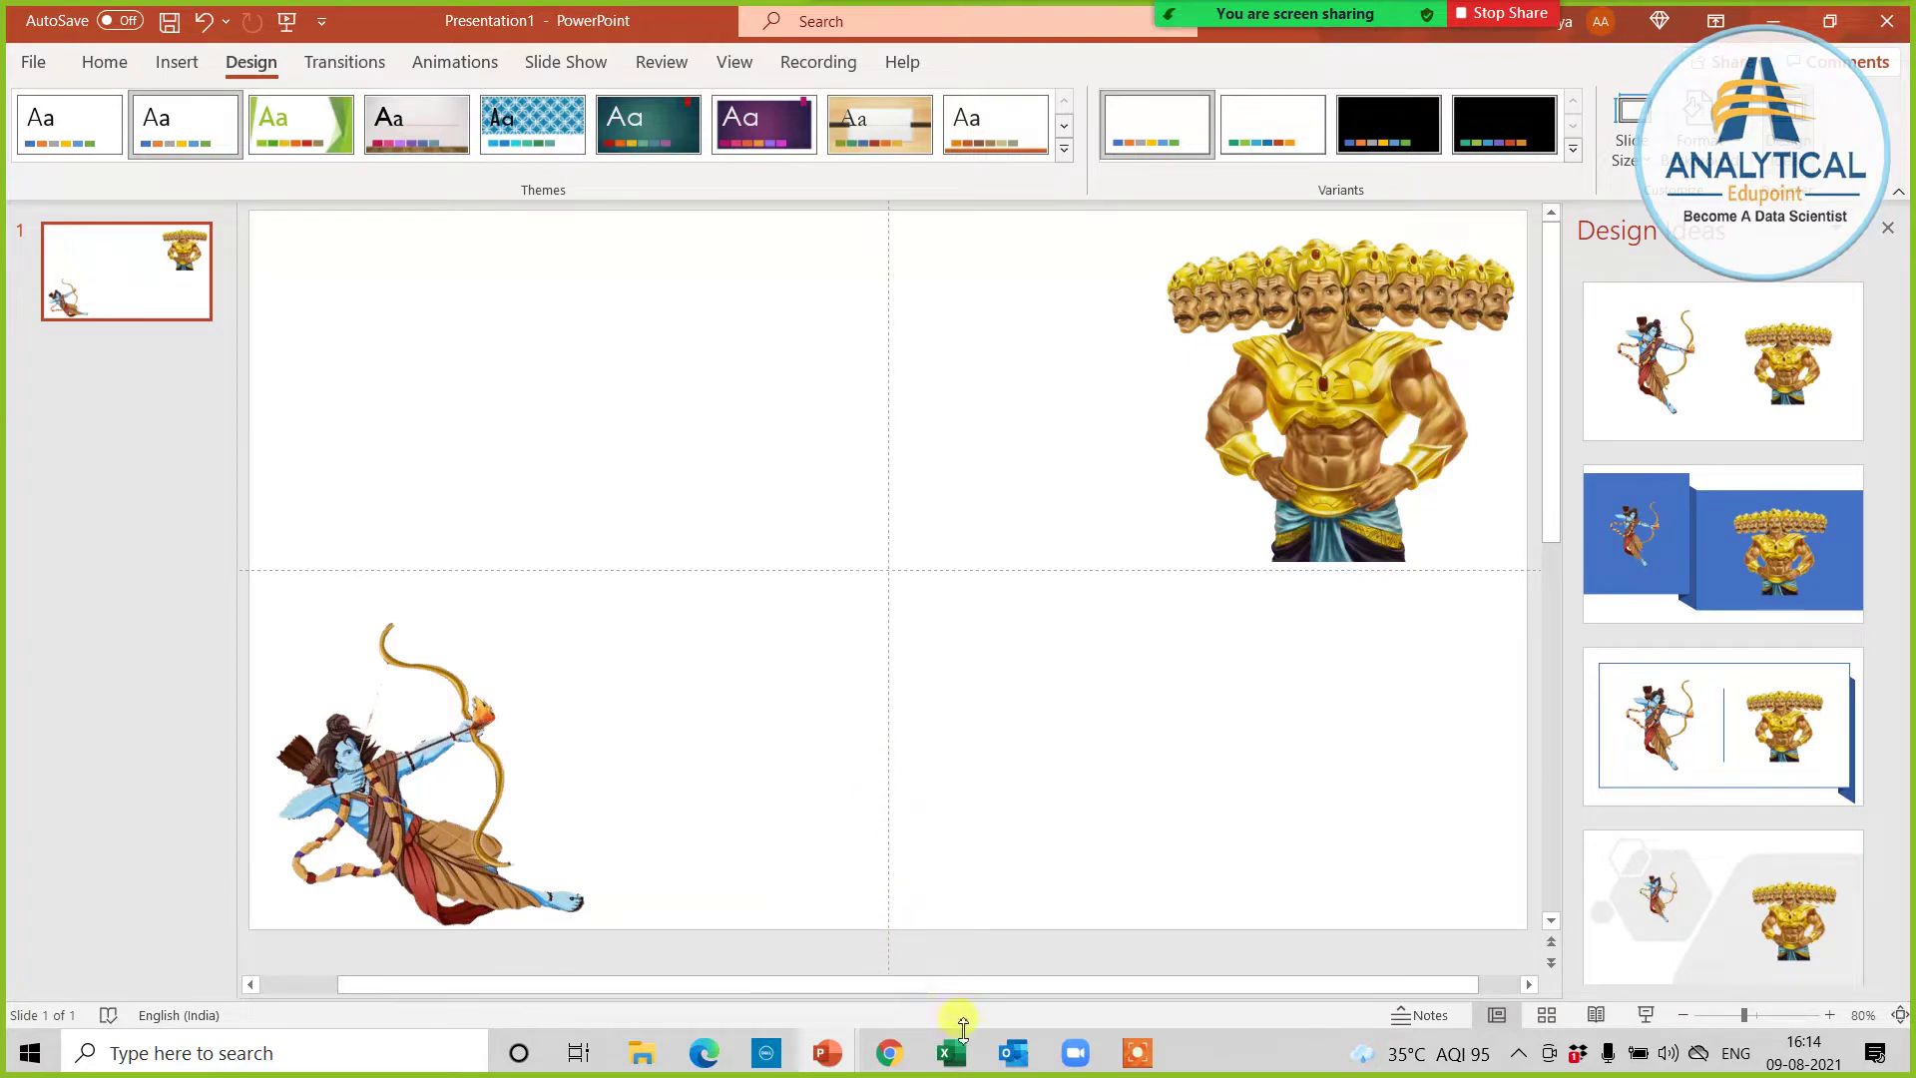
Step: Switch to Chrome and search Google Images for "sky wallpaper 4k"
left_click(889, 1053)
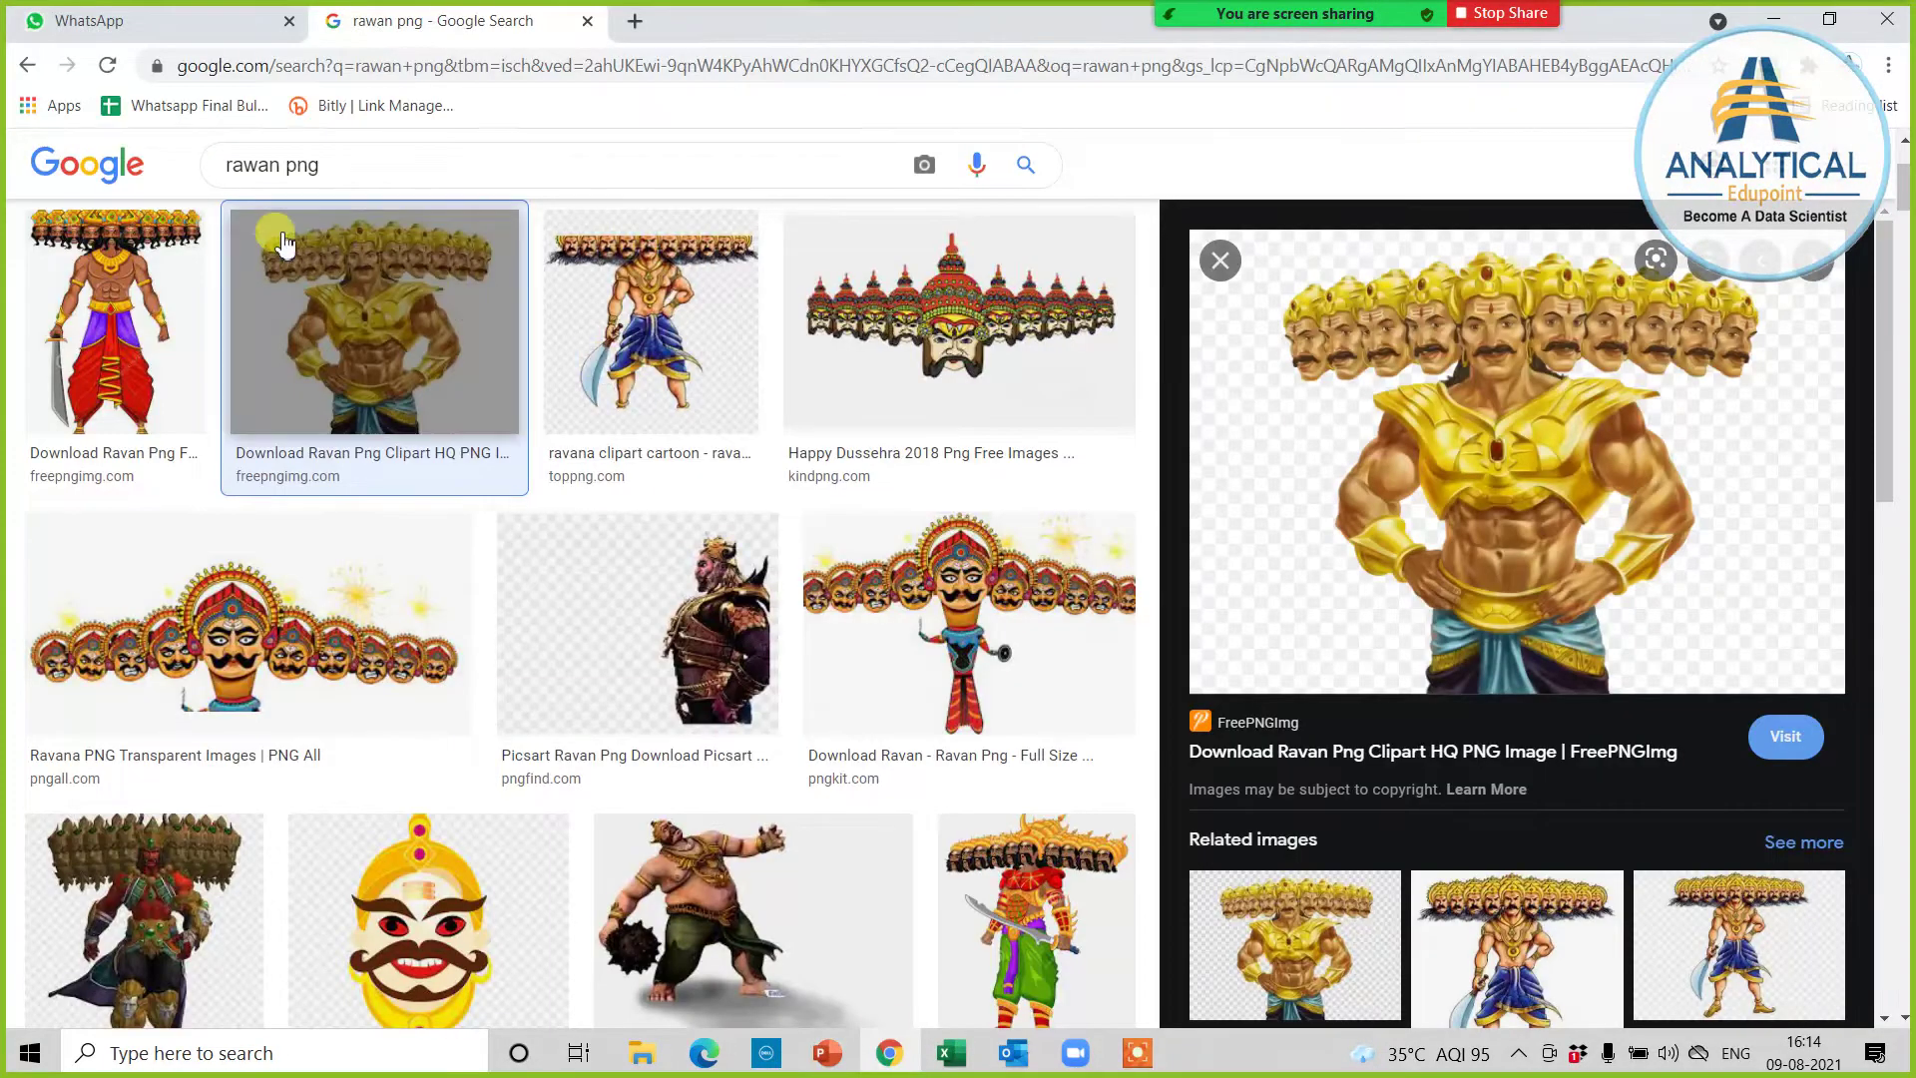
left_click(254, 165)
double_click(253, 165)
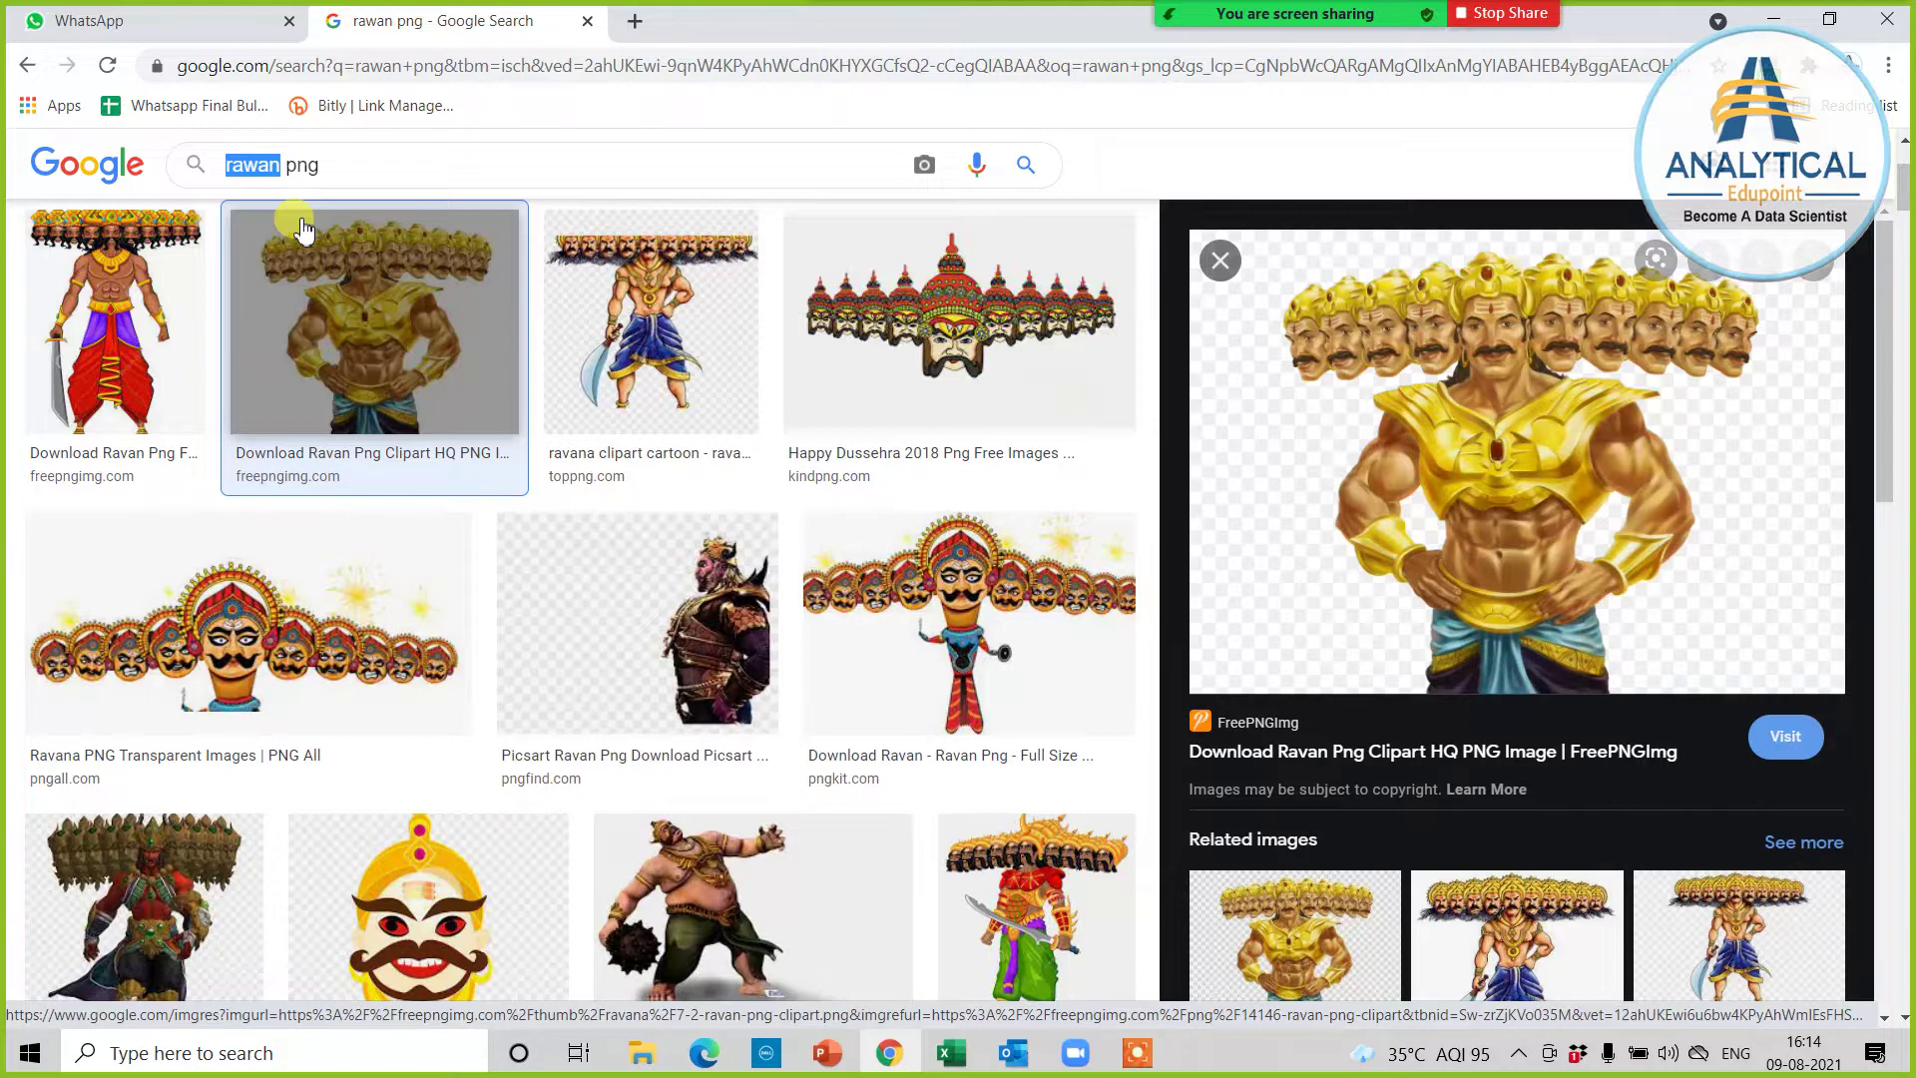
type("sky")
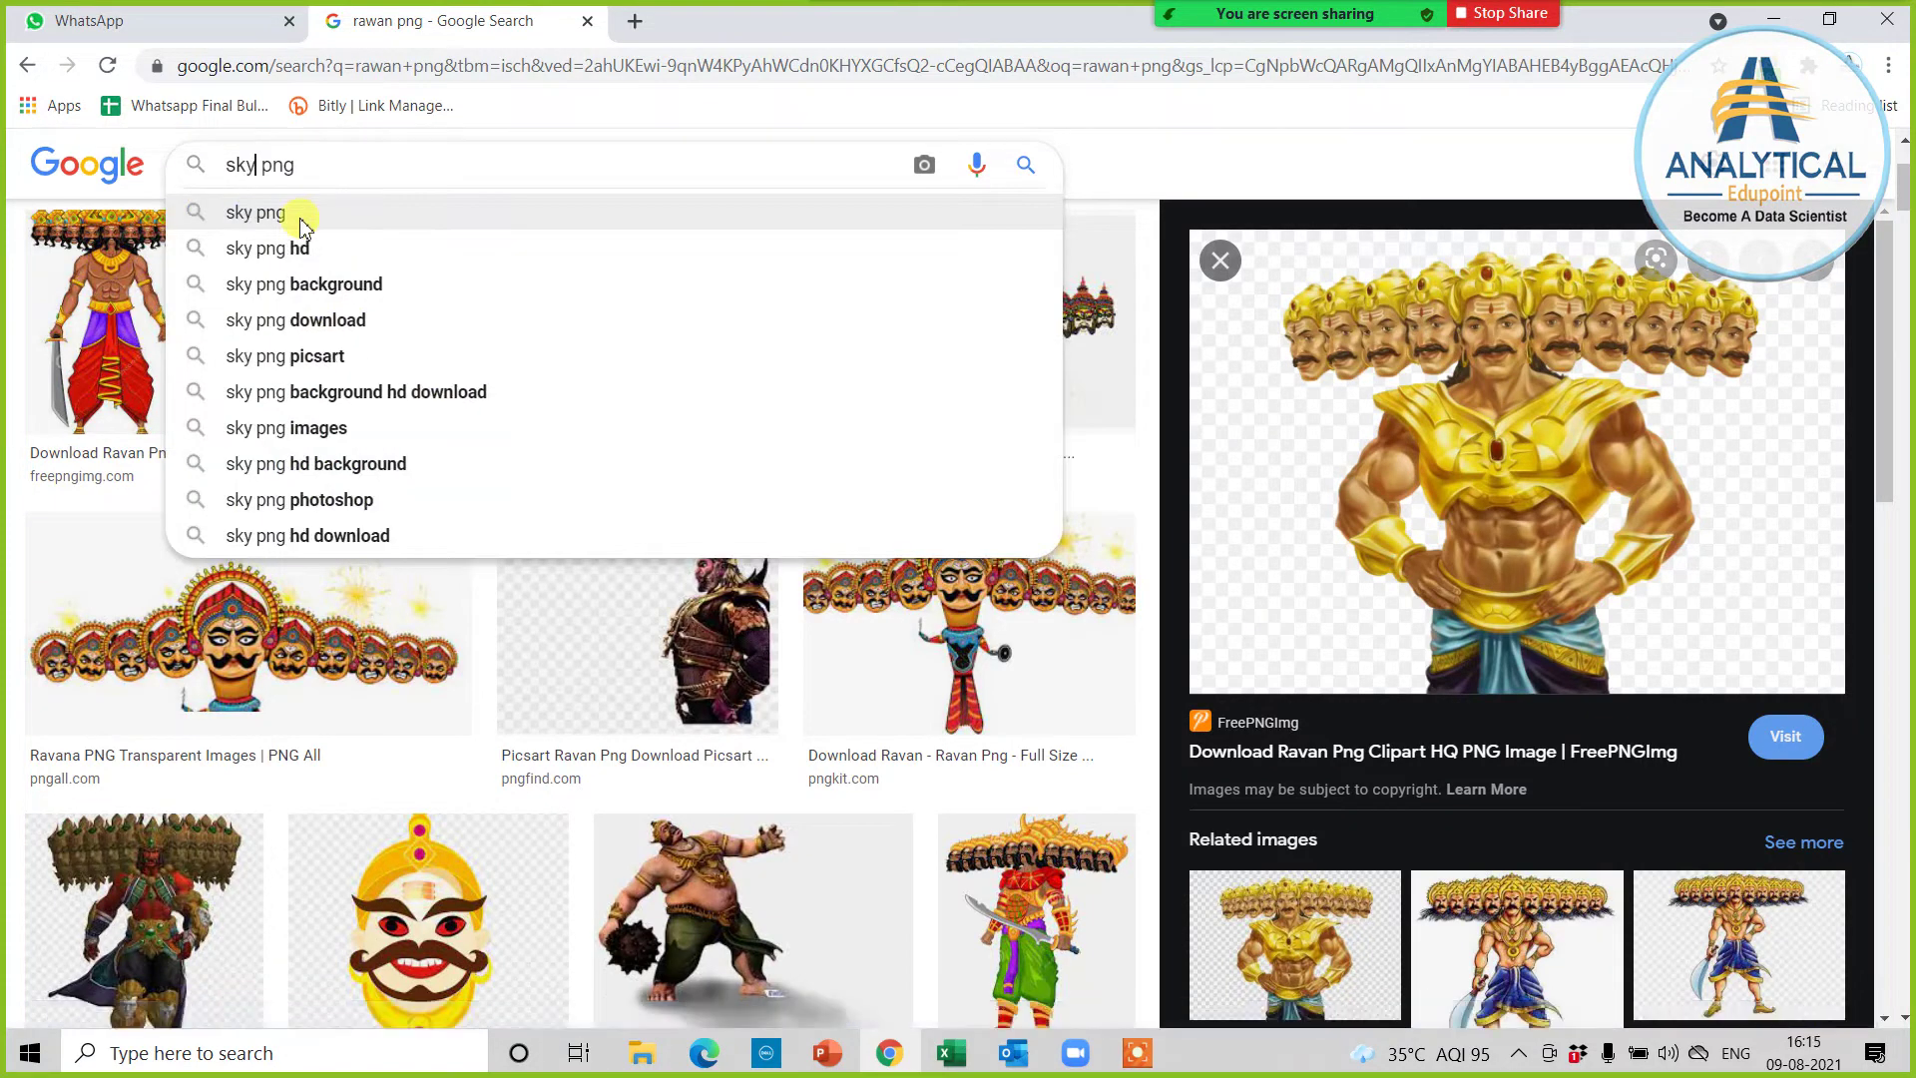
key("Delete")
key("Delete")
key("Delete")
key("Delete")
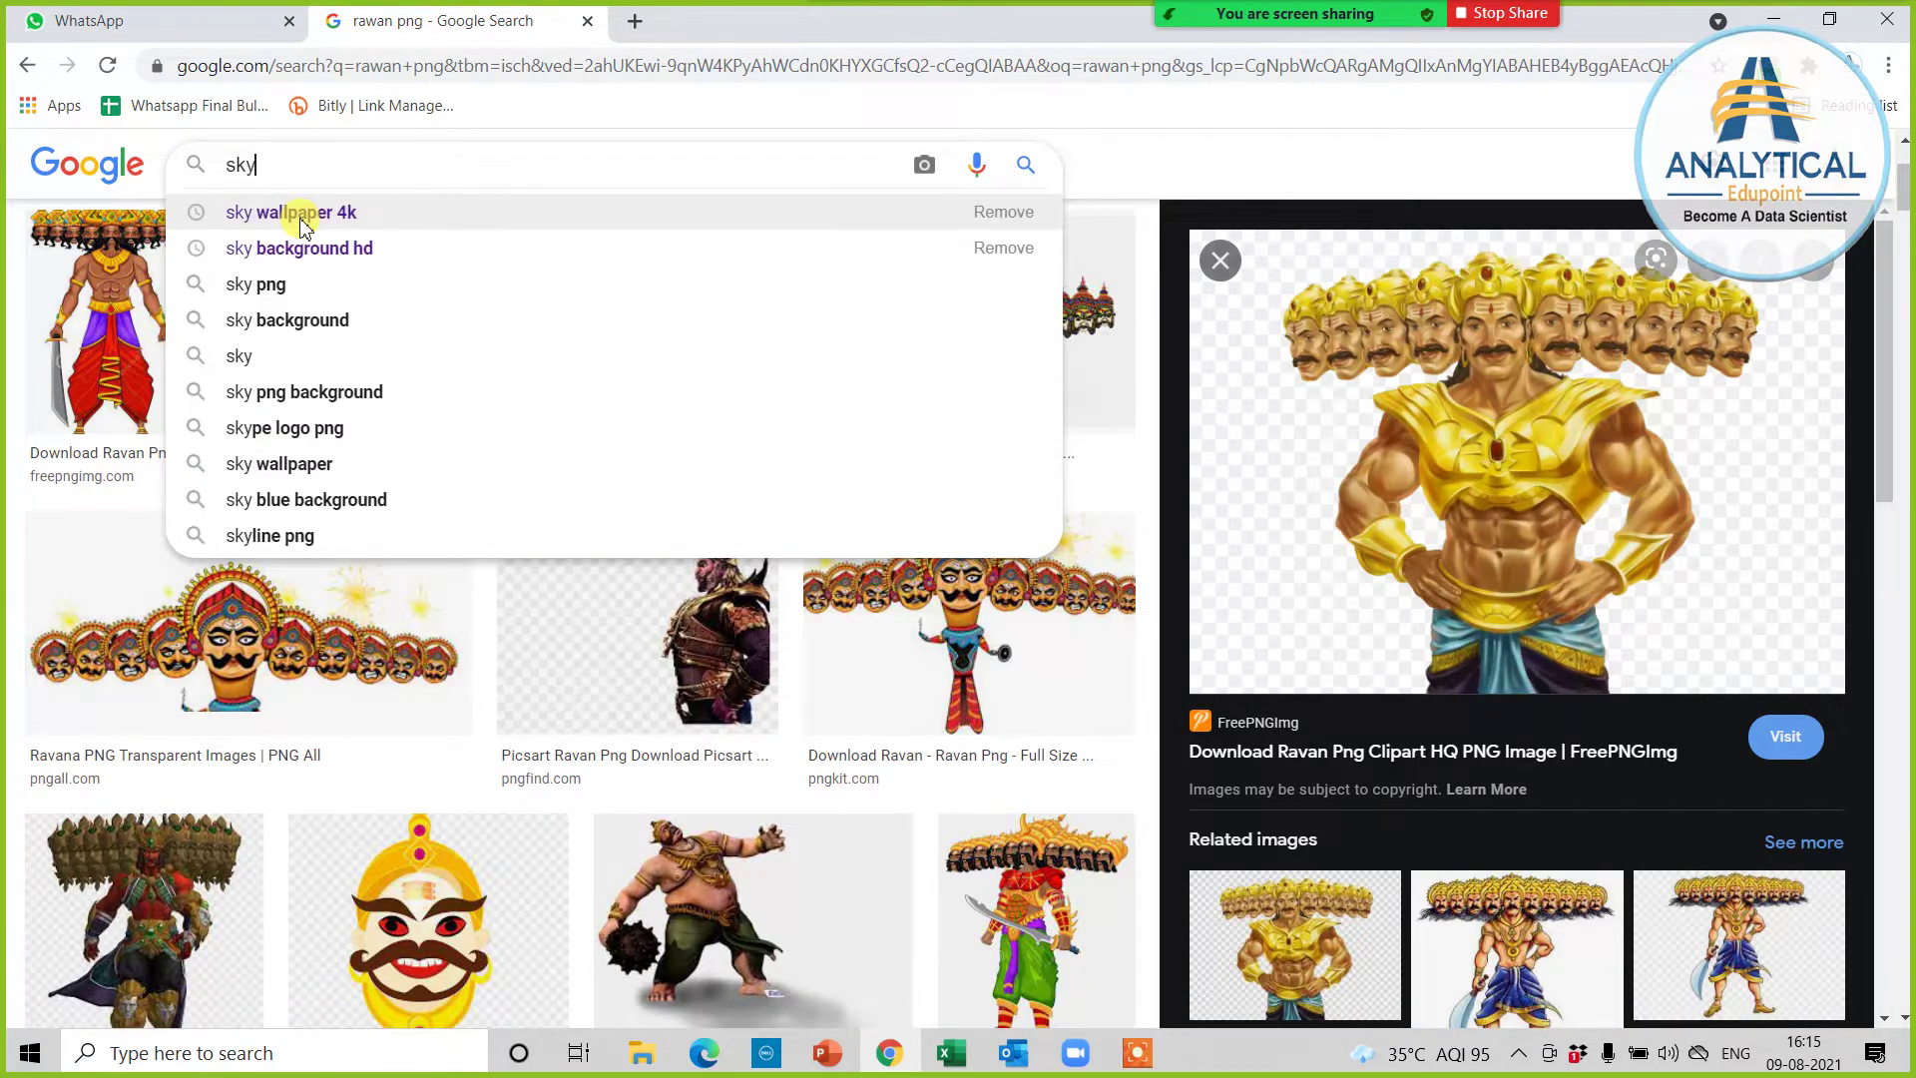
left_click(302, 221)
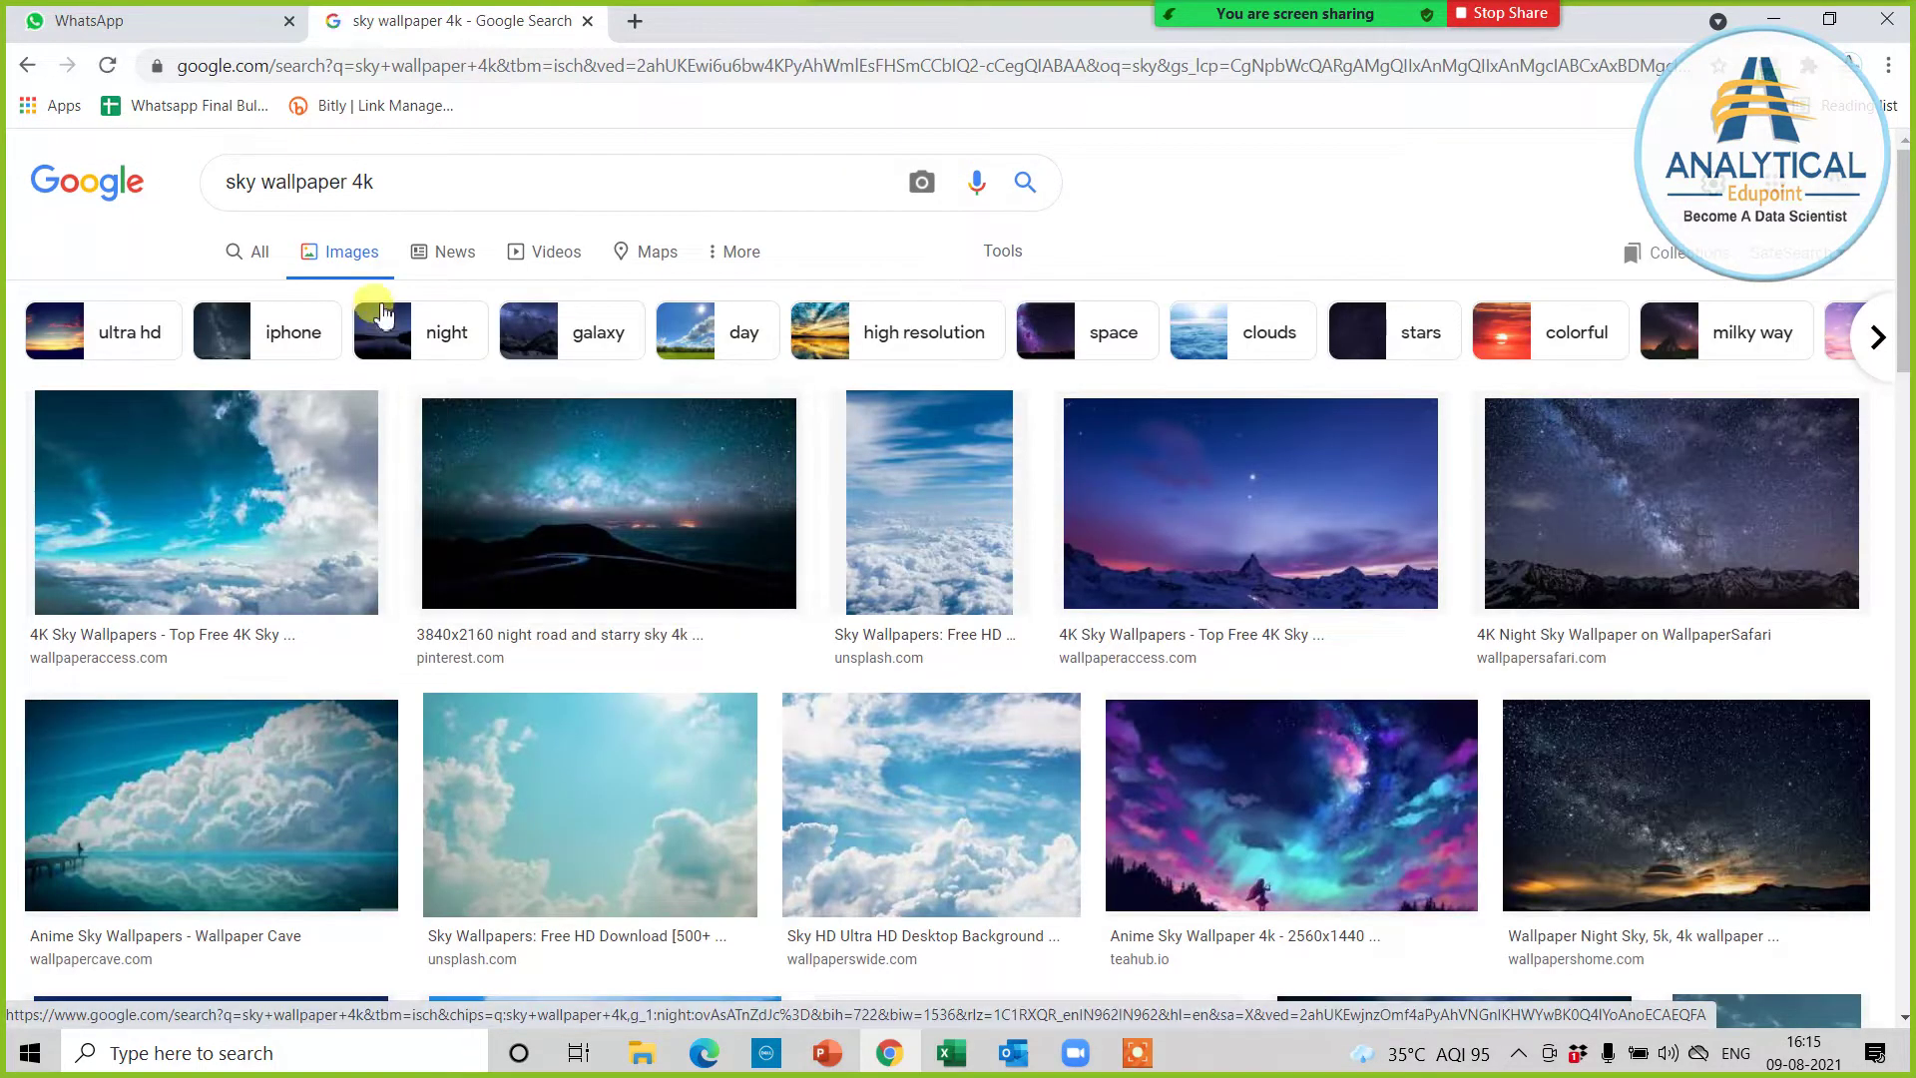
Step: Save the WallpaperAccess starry night sky picture with the snowy mountain to the Desktop as JPEG file 148421
scroll(804, 521, "down", 5)
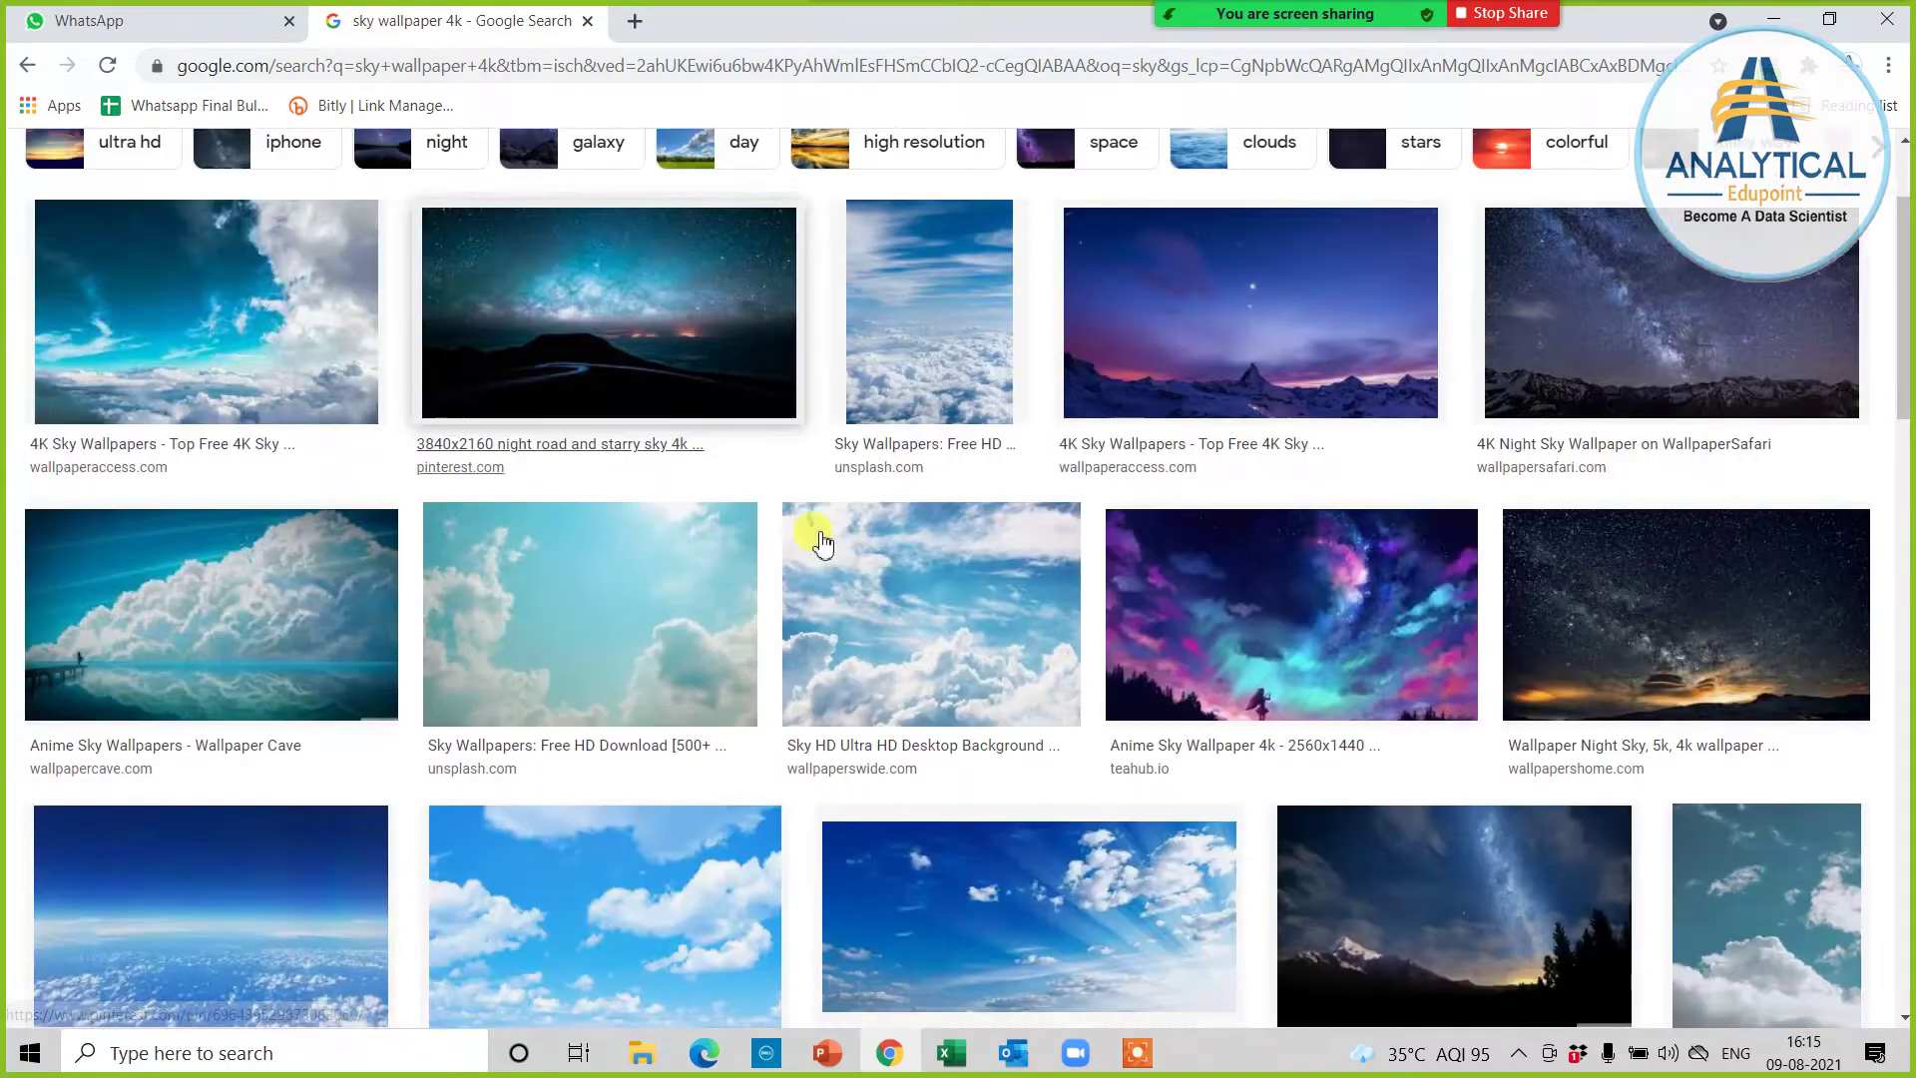
scroll(964, 678, "down", 1)
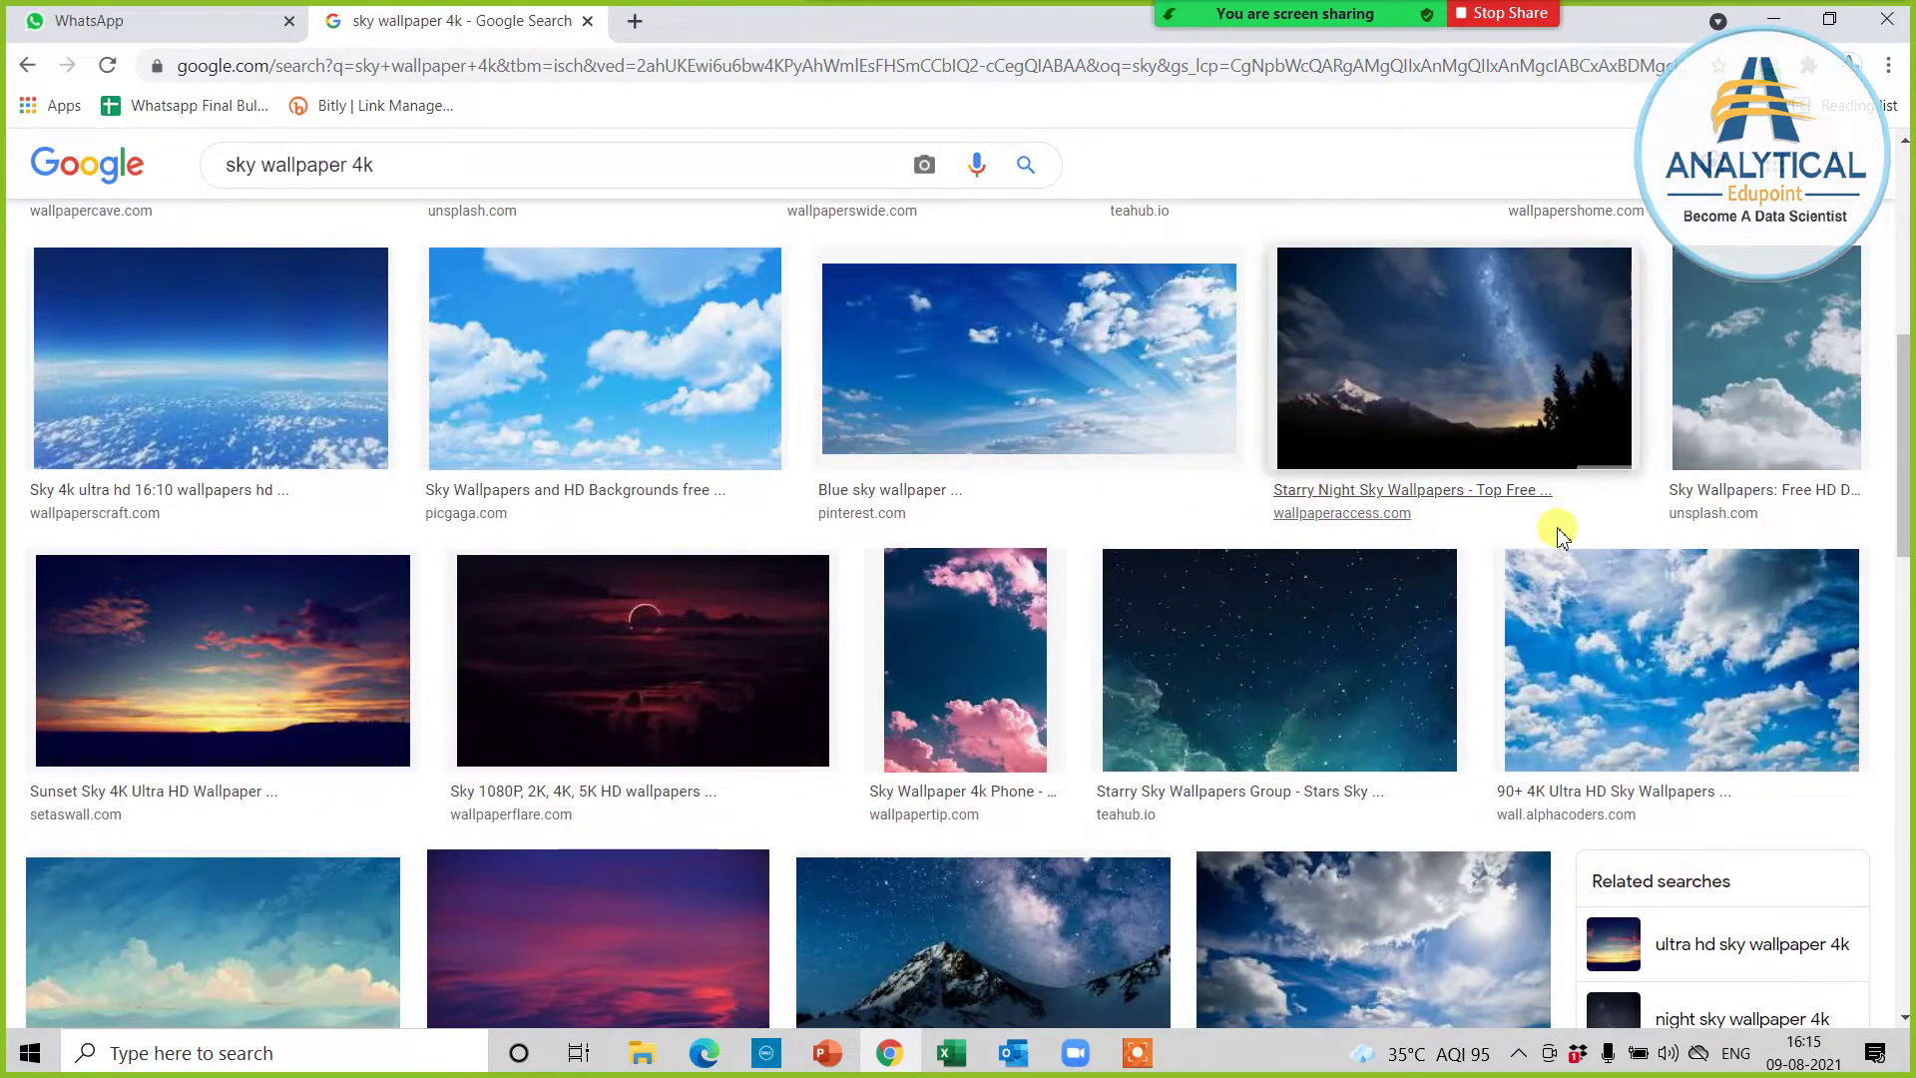
left_click(1508, 382)
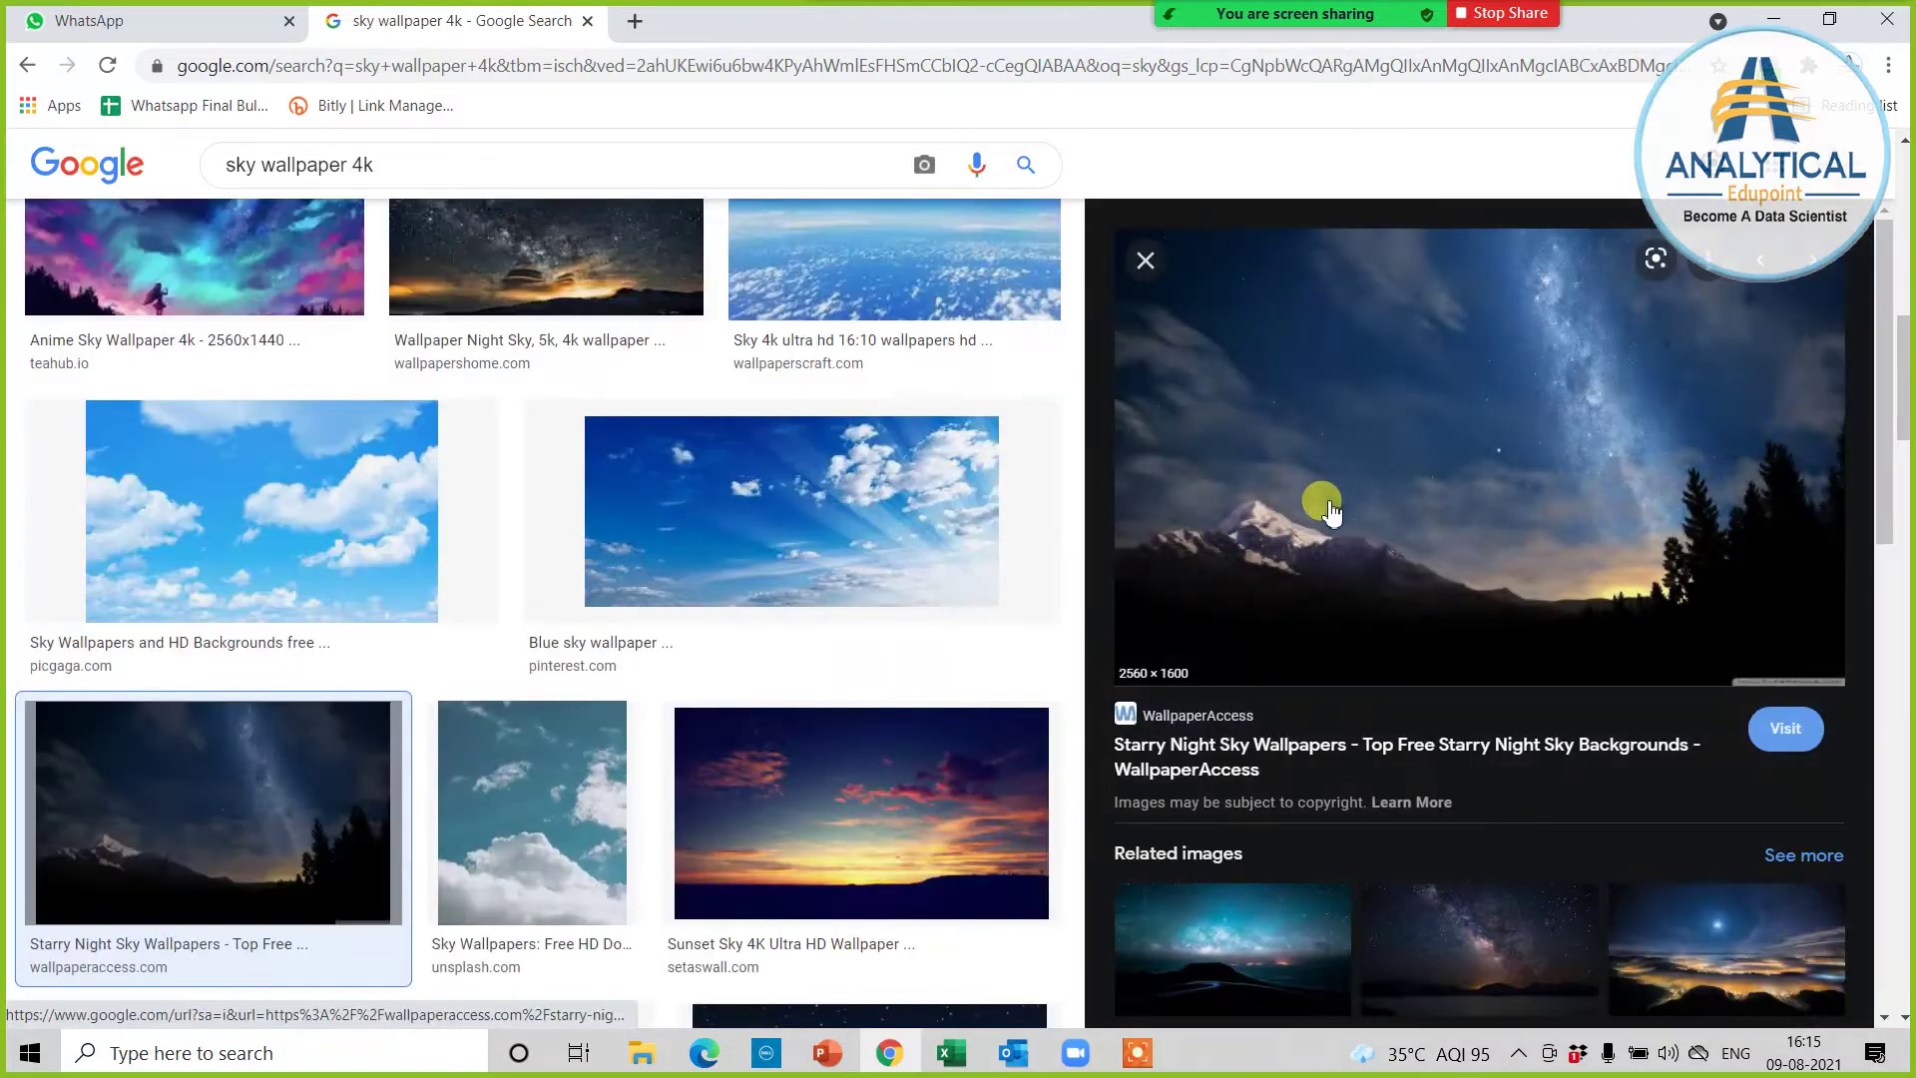
right_click(1463, 402)
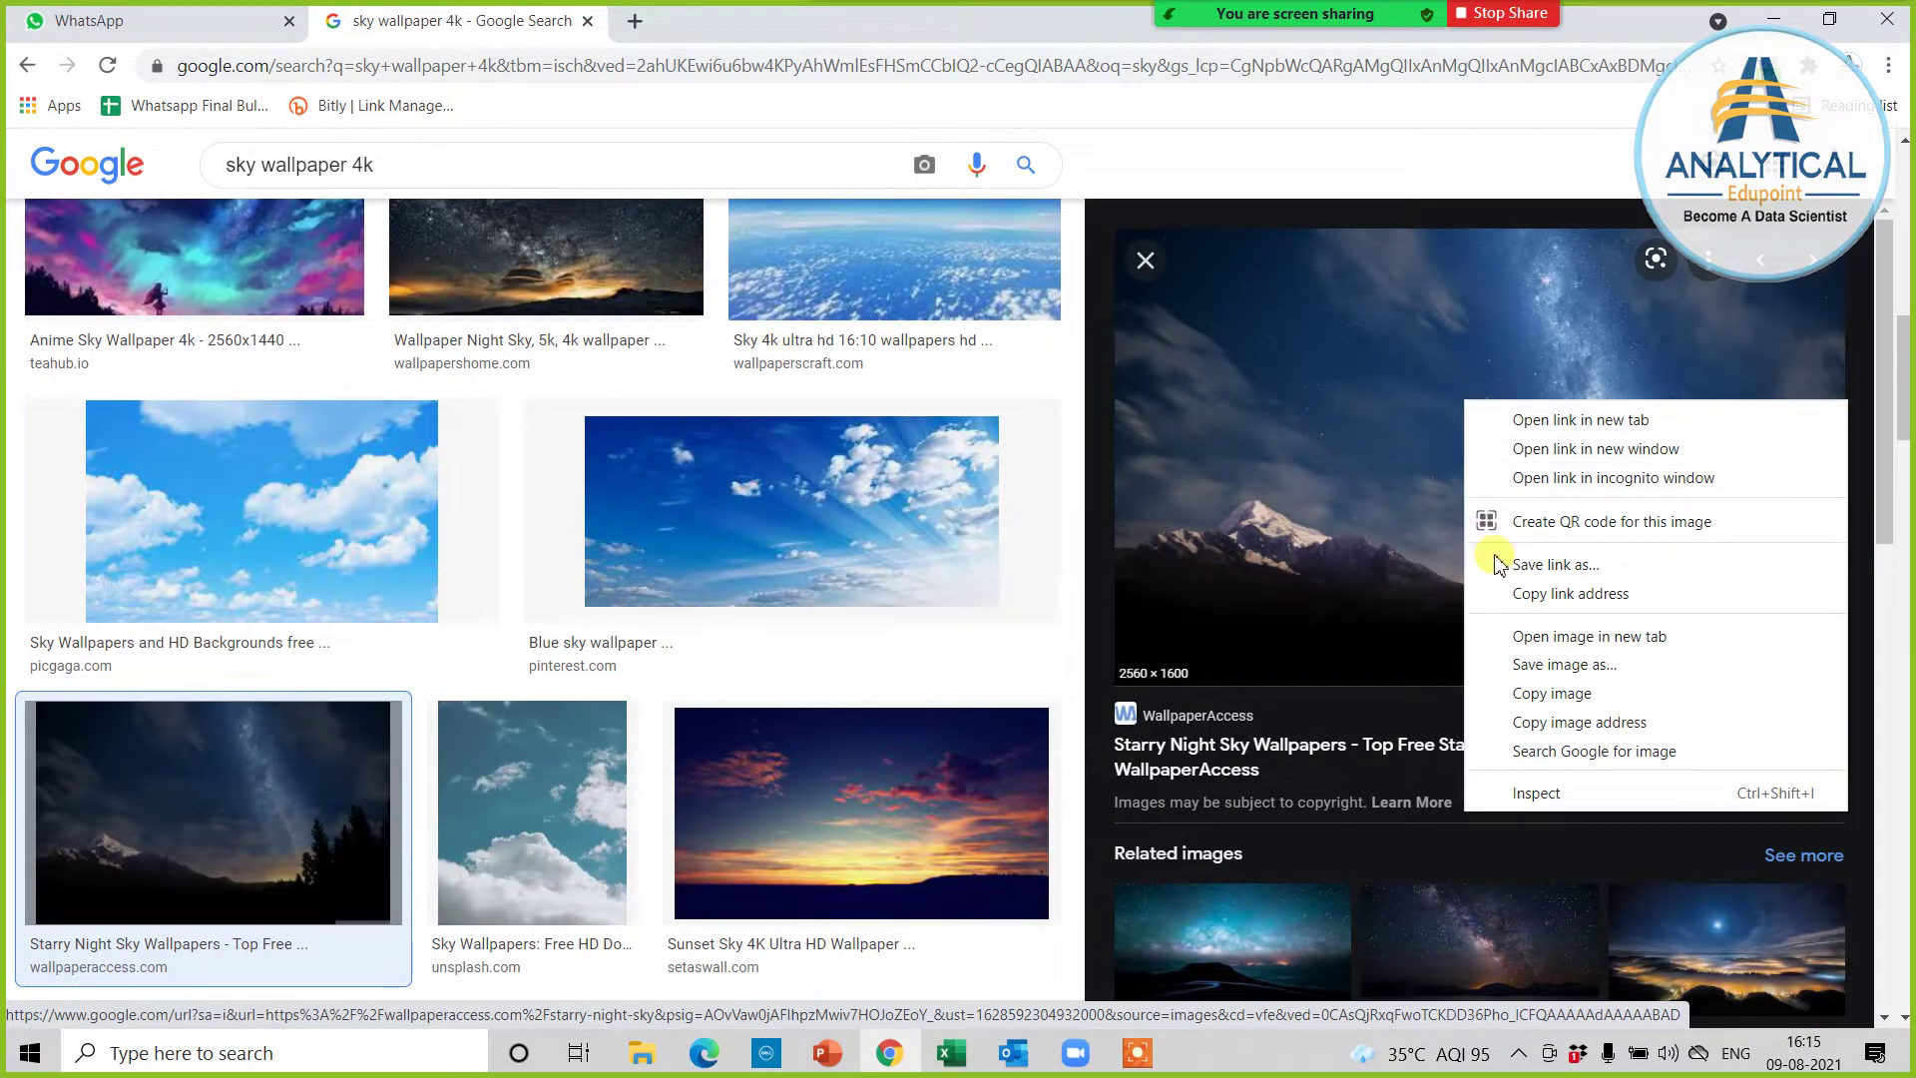
left_click(1541, 665)
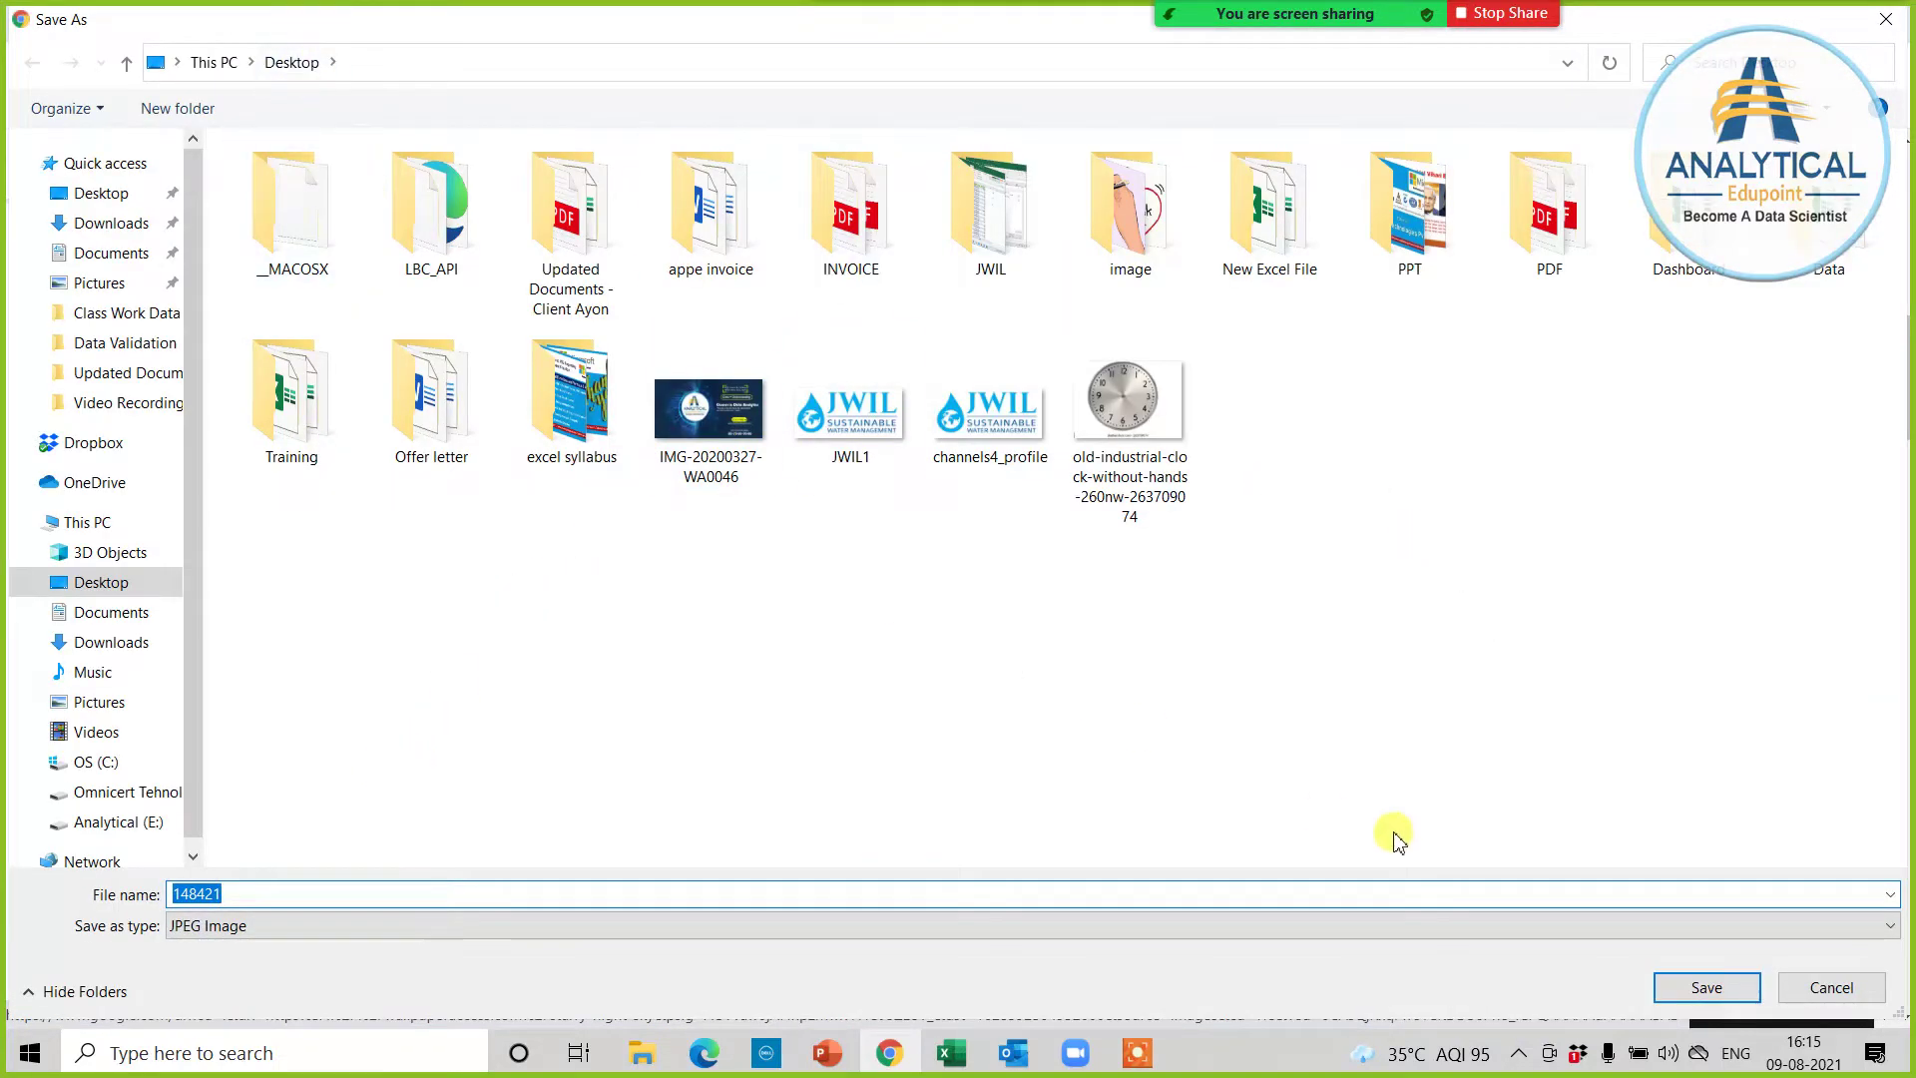
left_click(1706, 987)
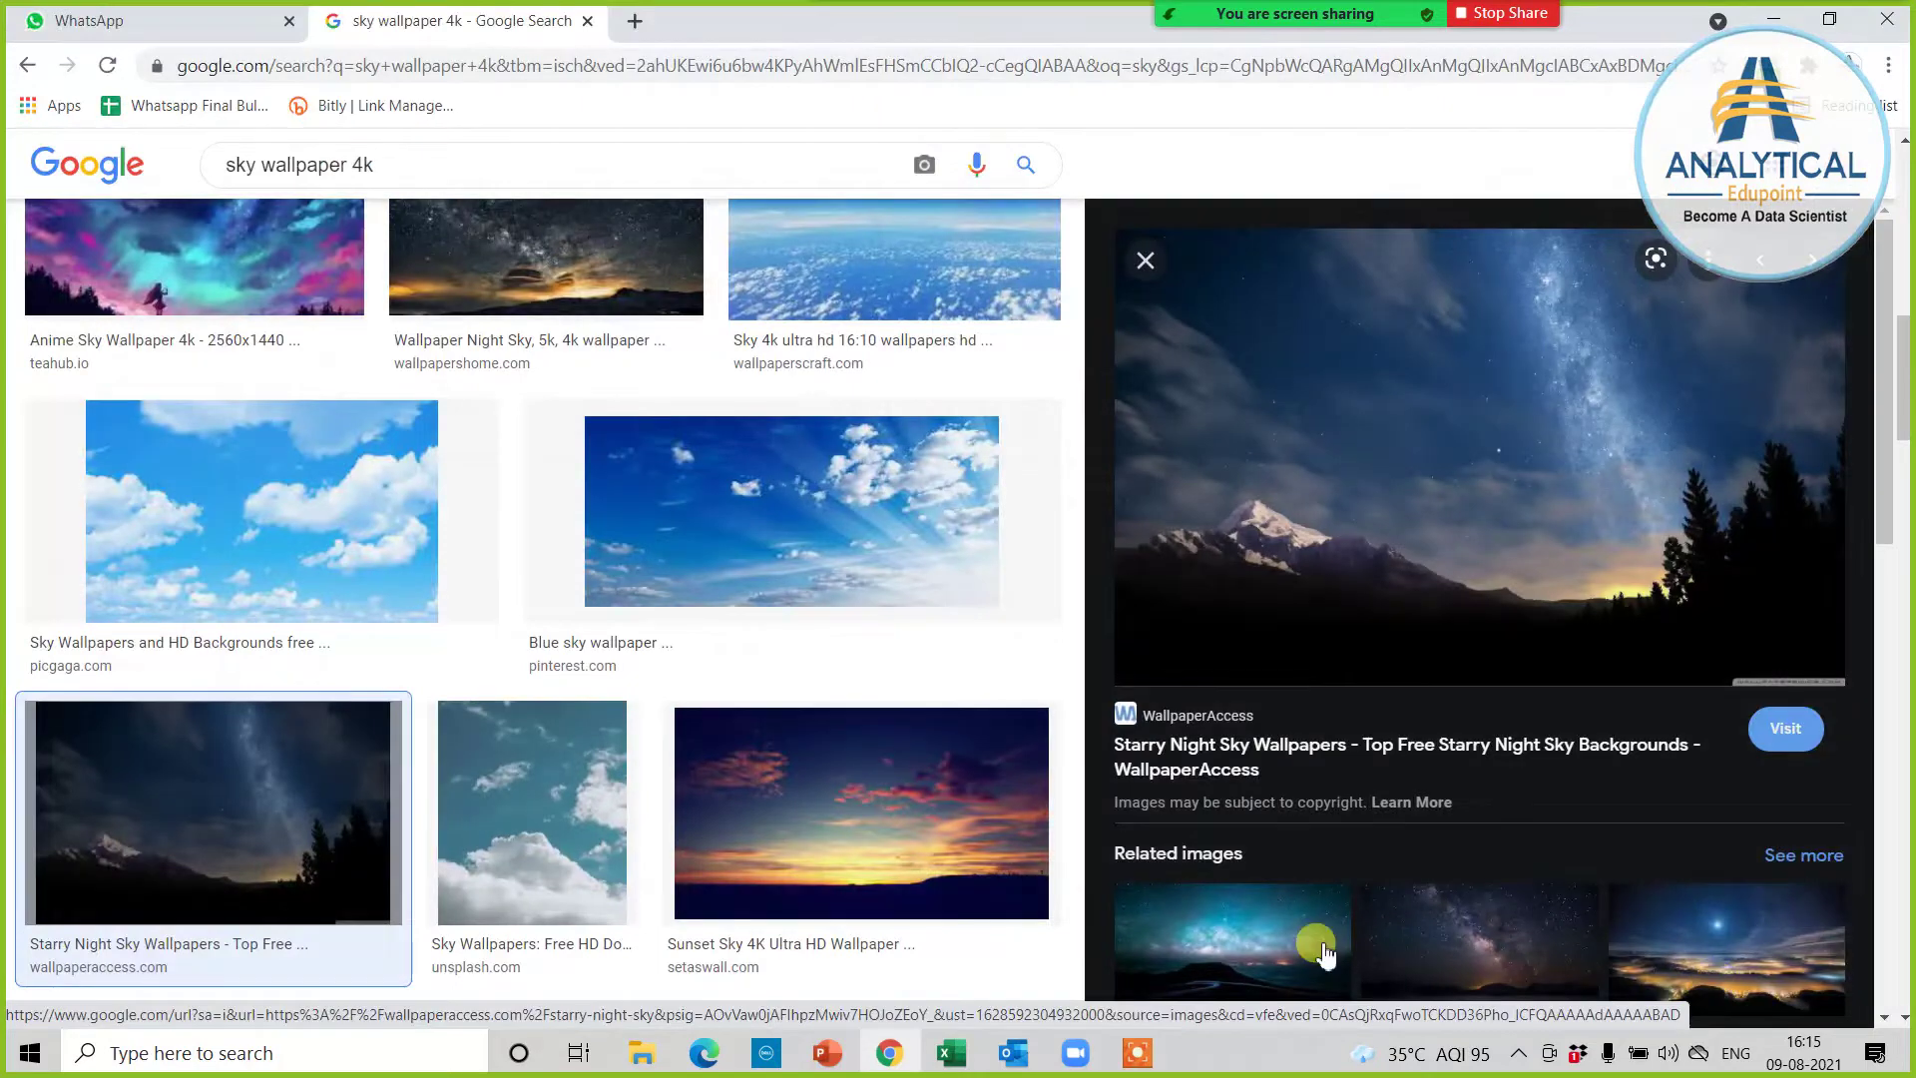
Step: Switch to Presentation1 in PowerPoint and fill the slide background with the picture 148421.jpg from the Desktop
mouse_move(836, 1066)
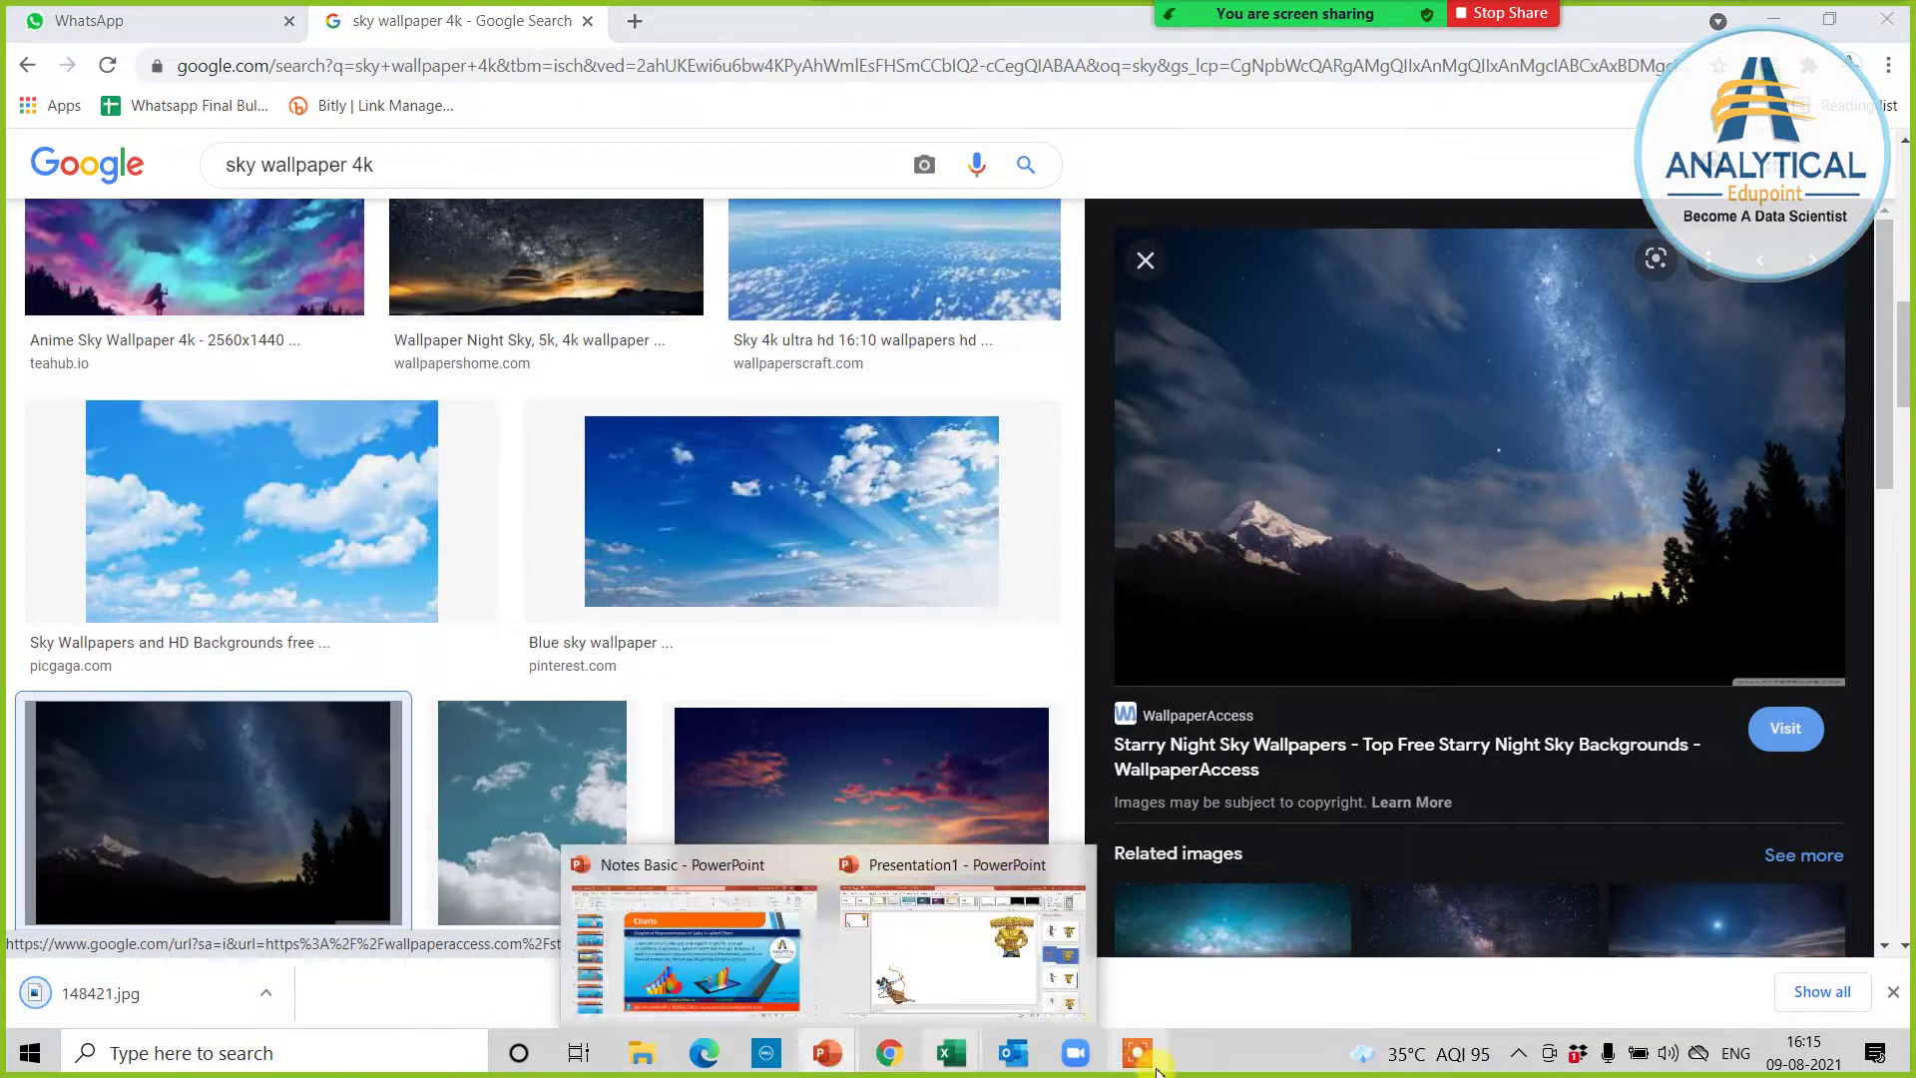
left_click(898, 874)
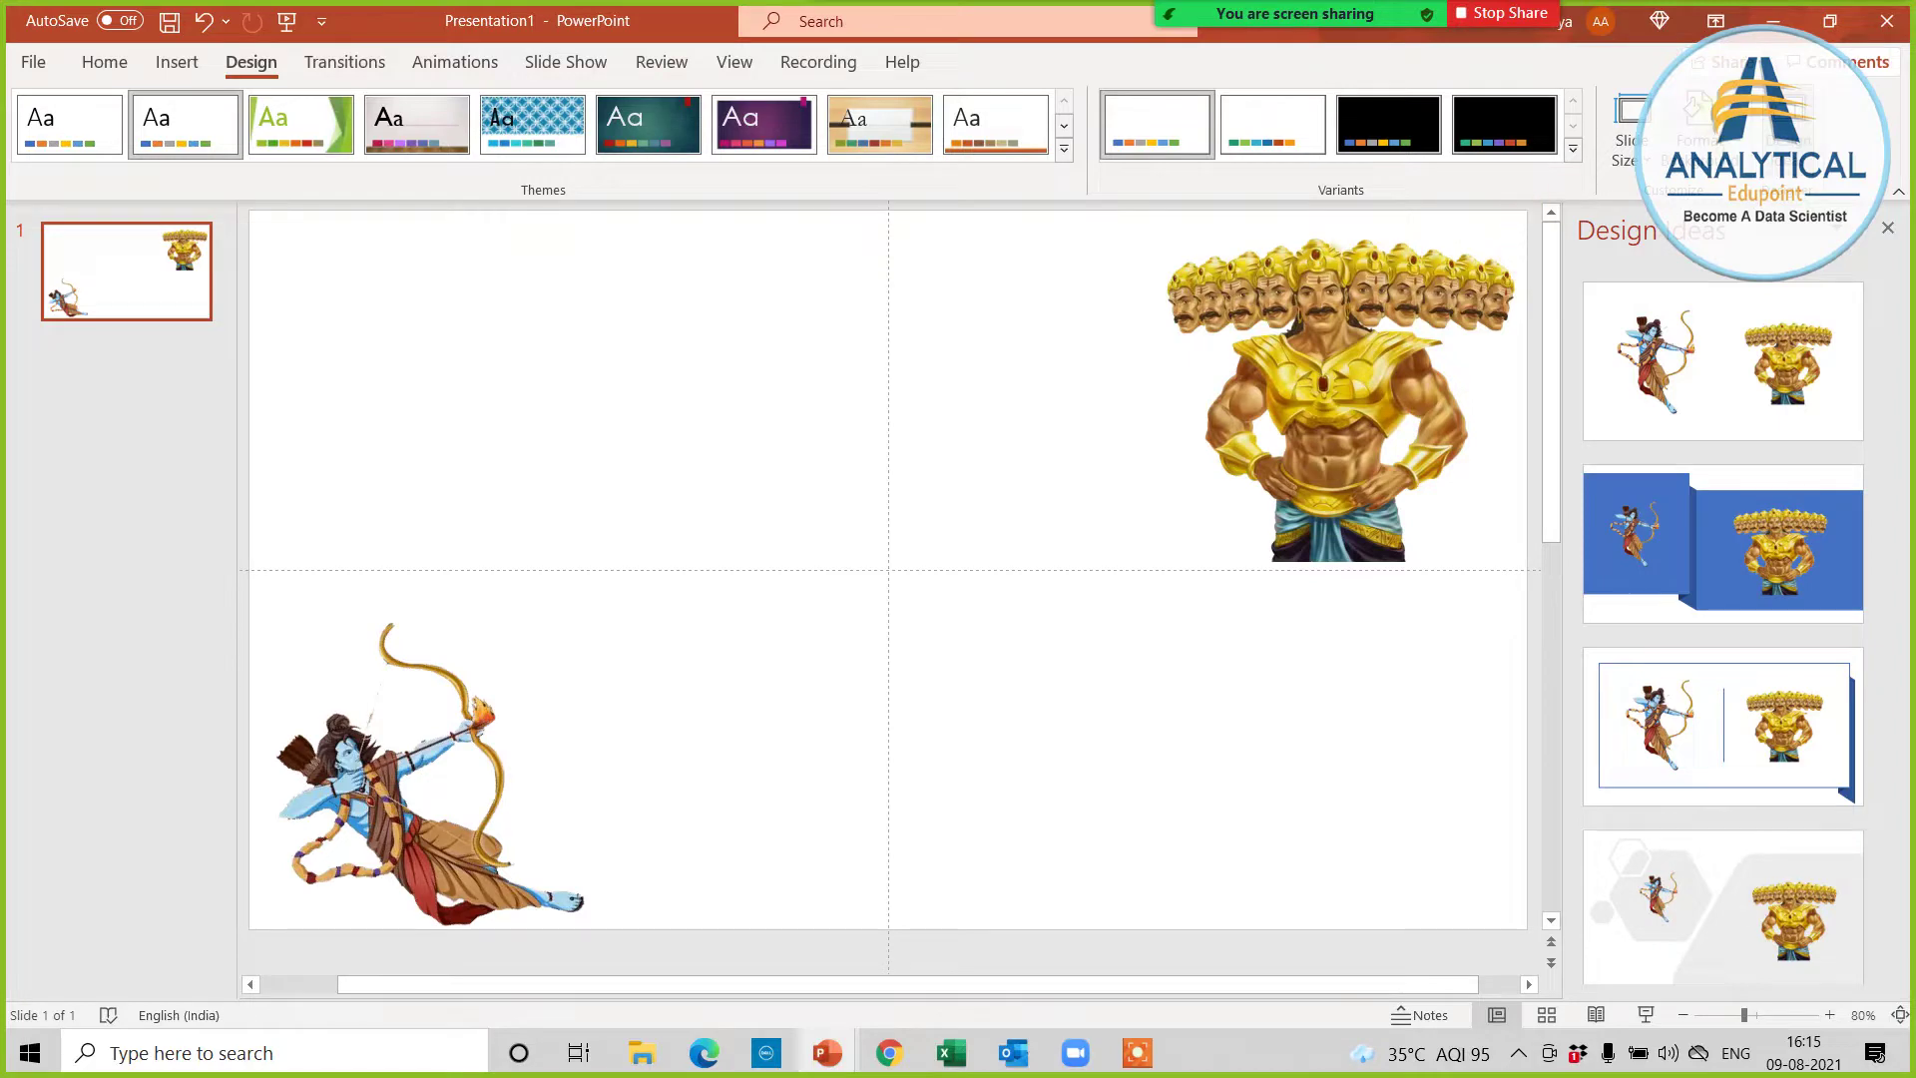
left_click(1696, 125)
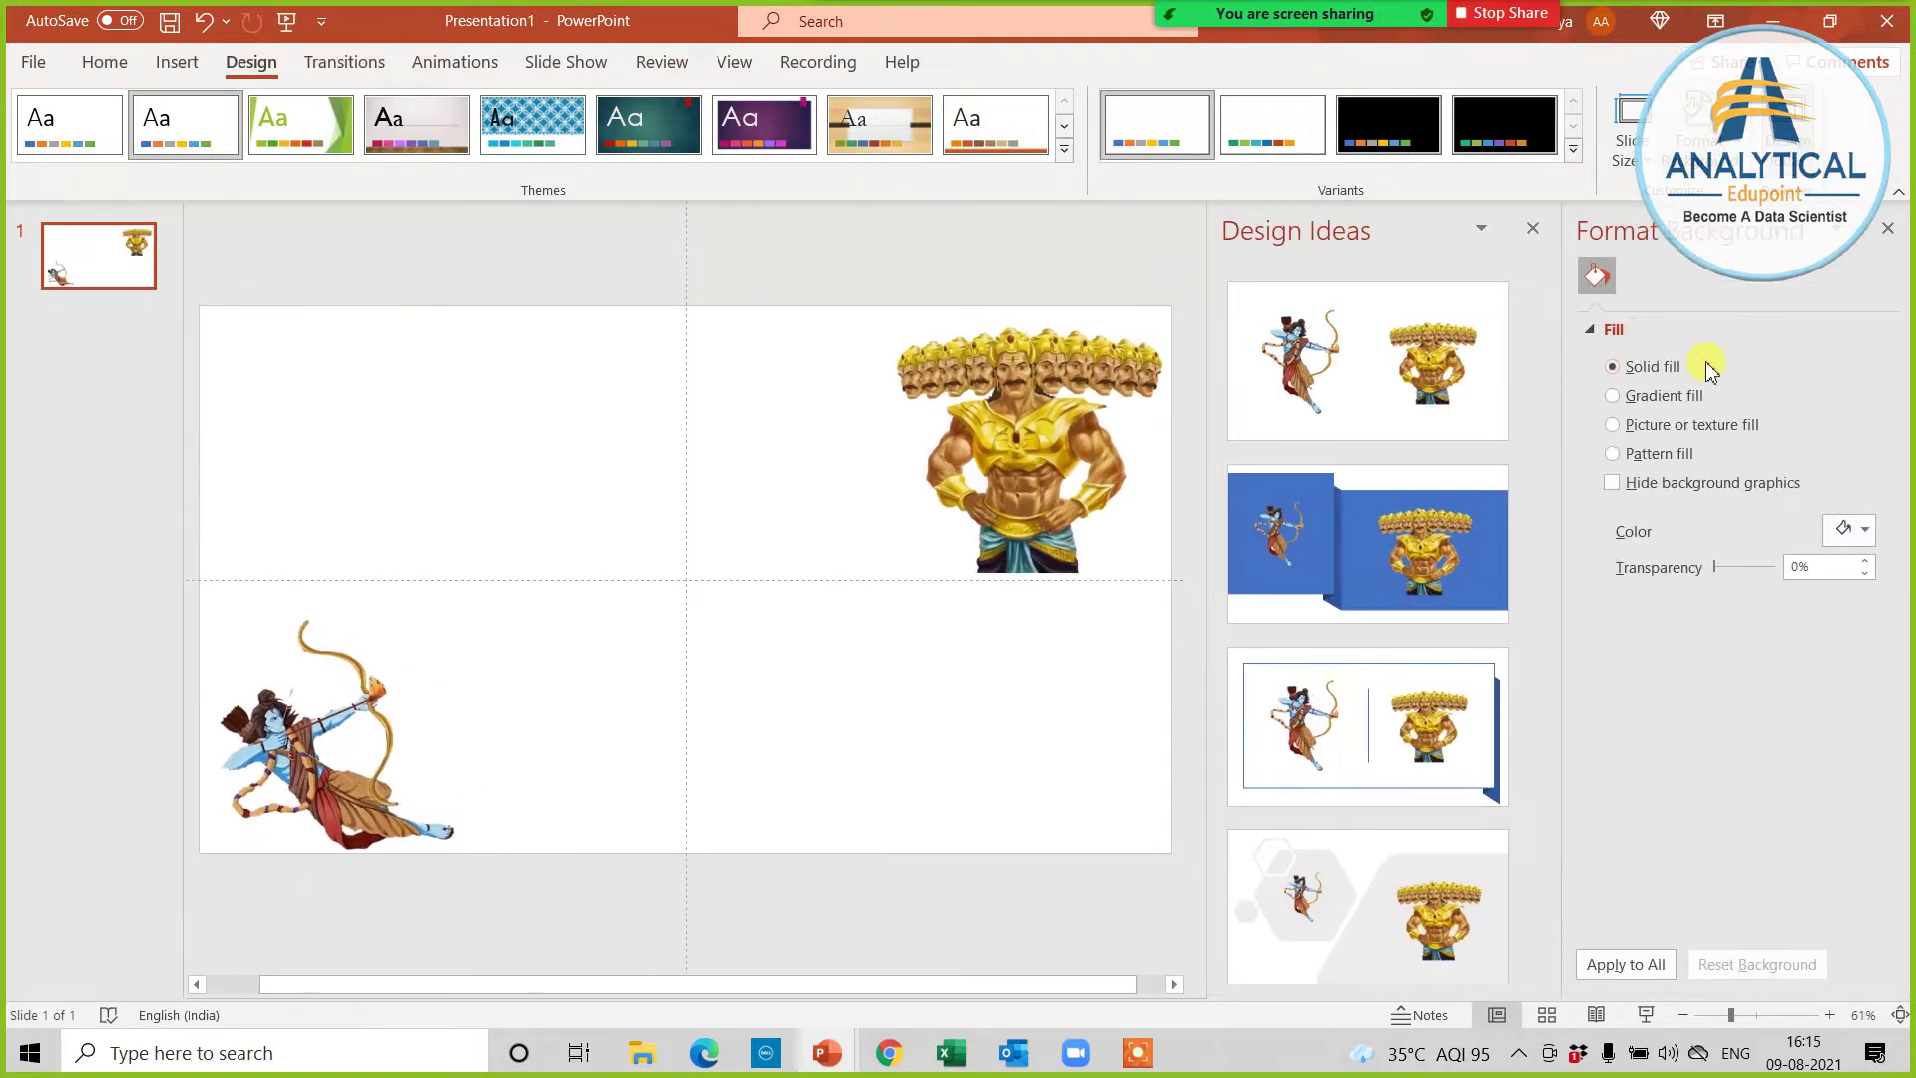
left_click(1613, 425)
left_click(1657, 558)
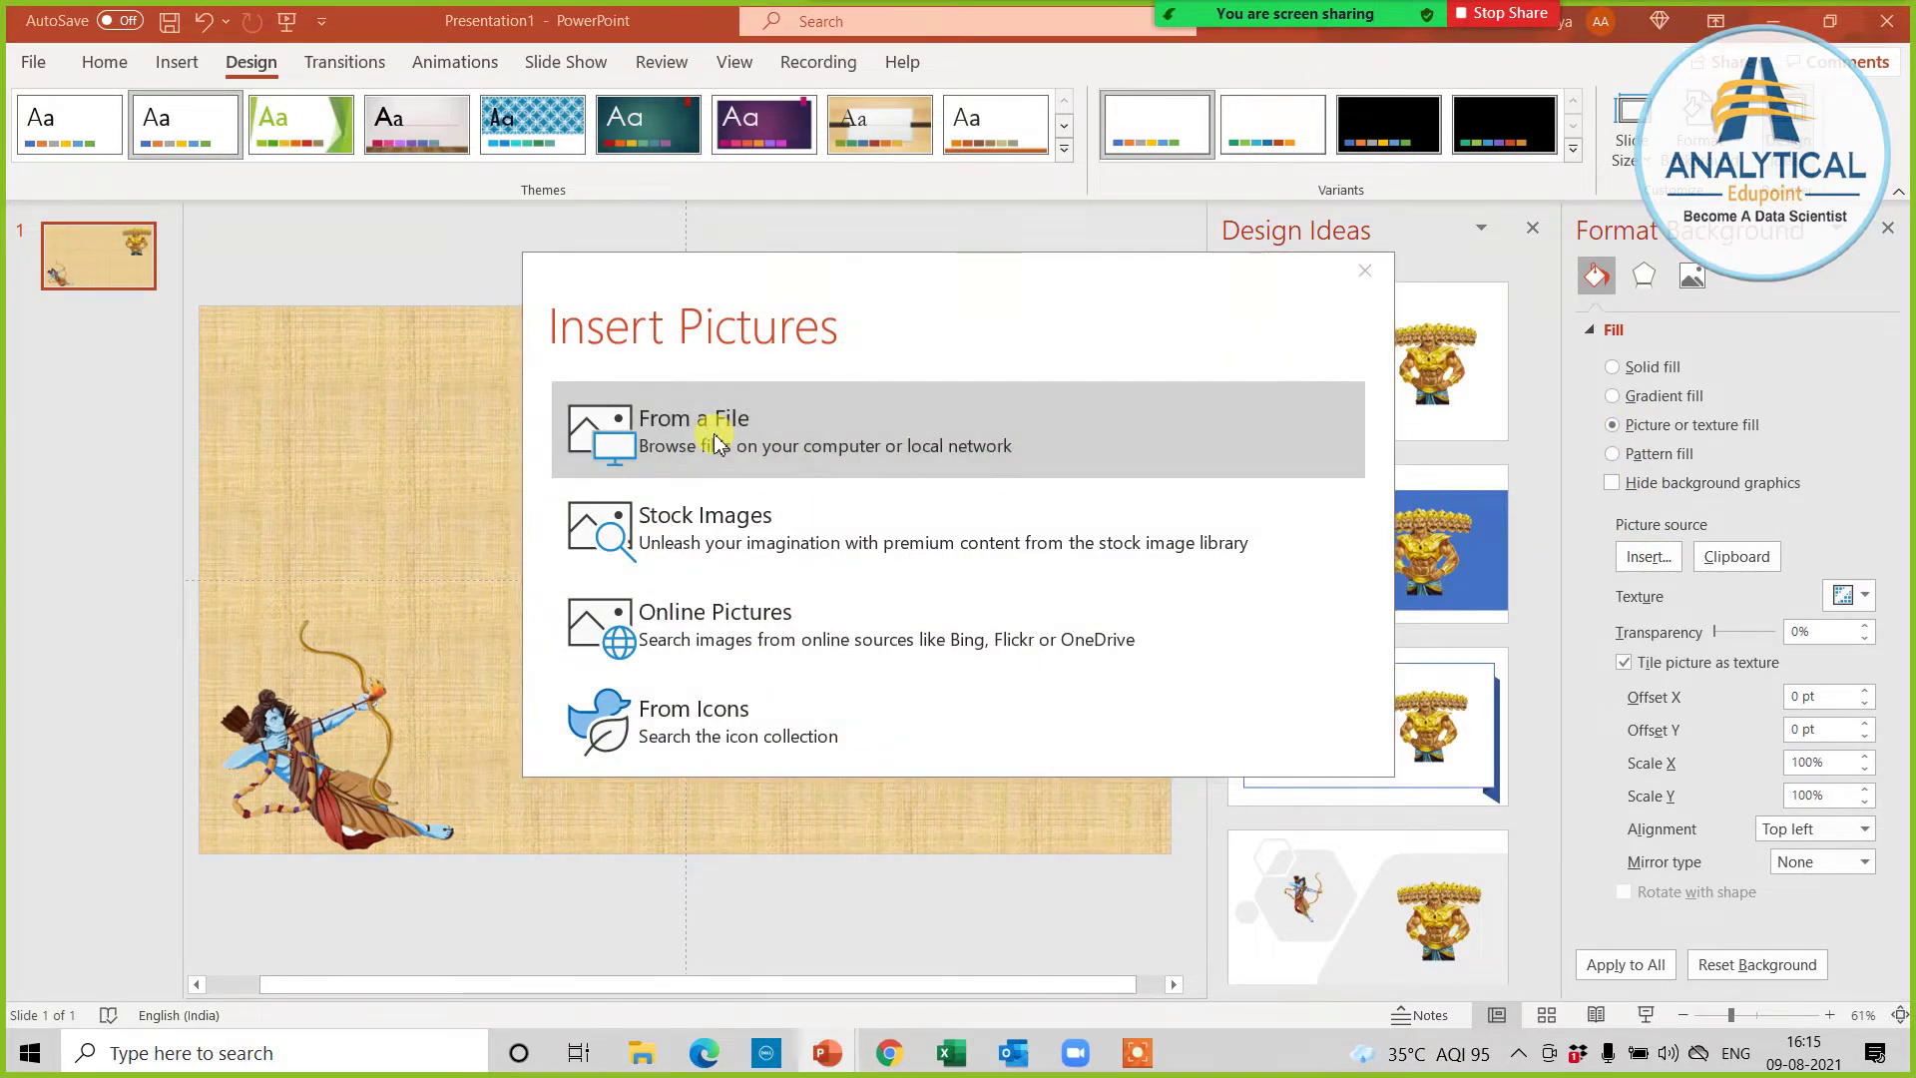
left_click(329, 287)
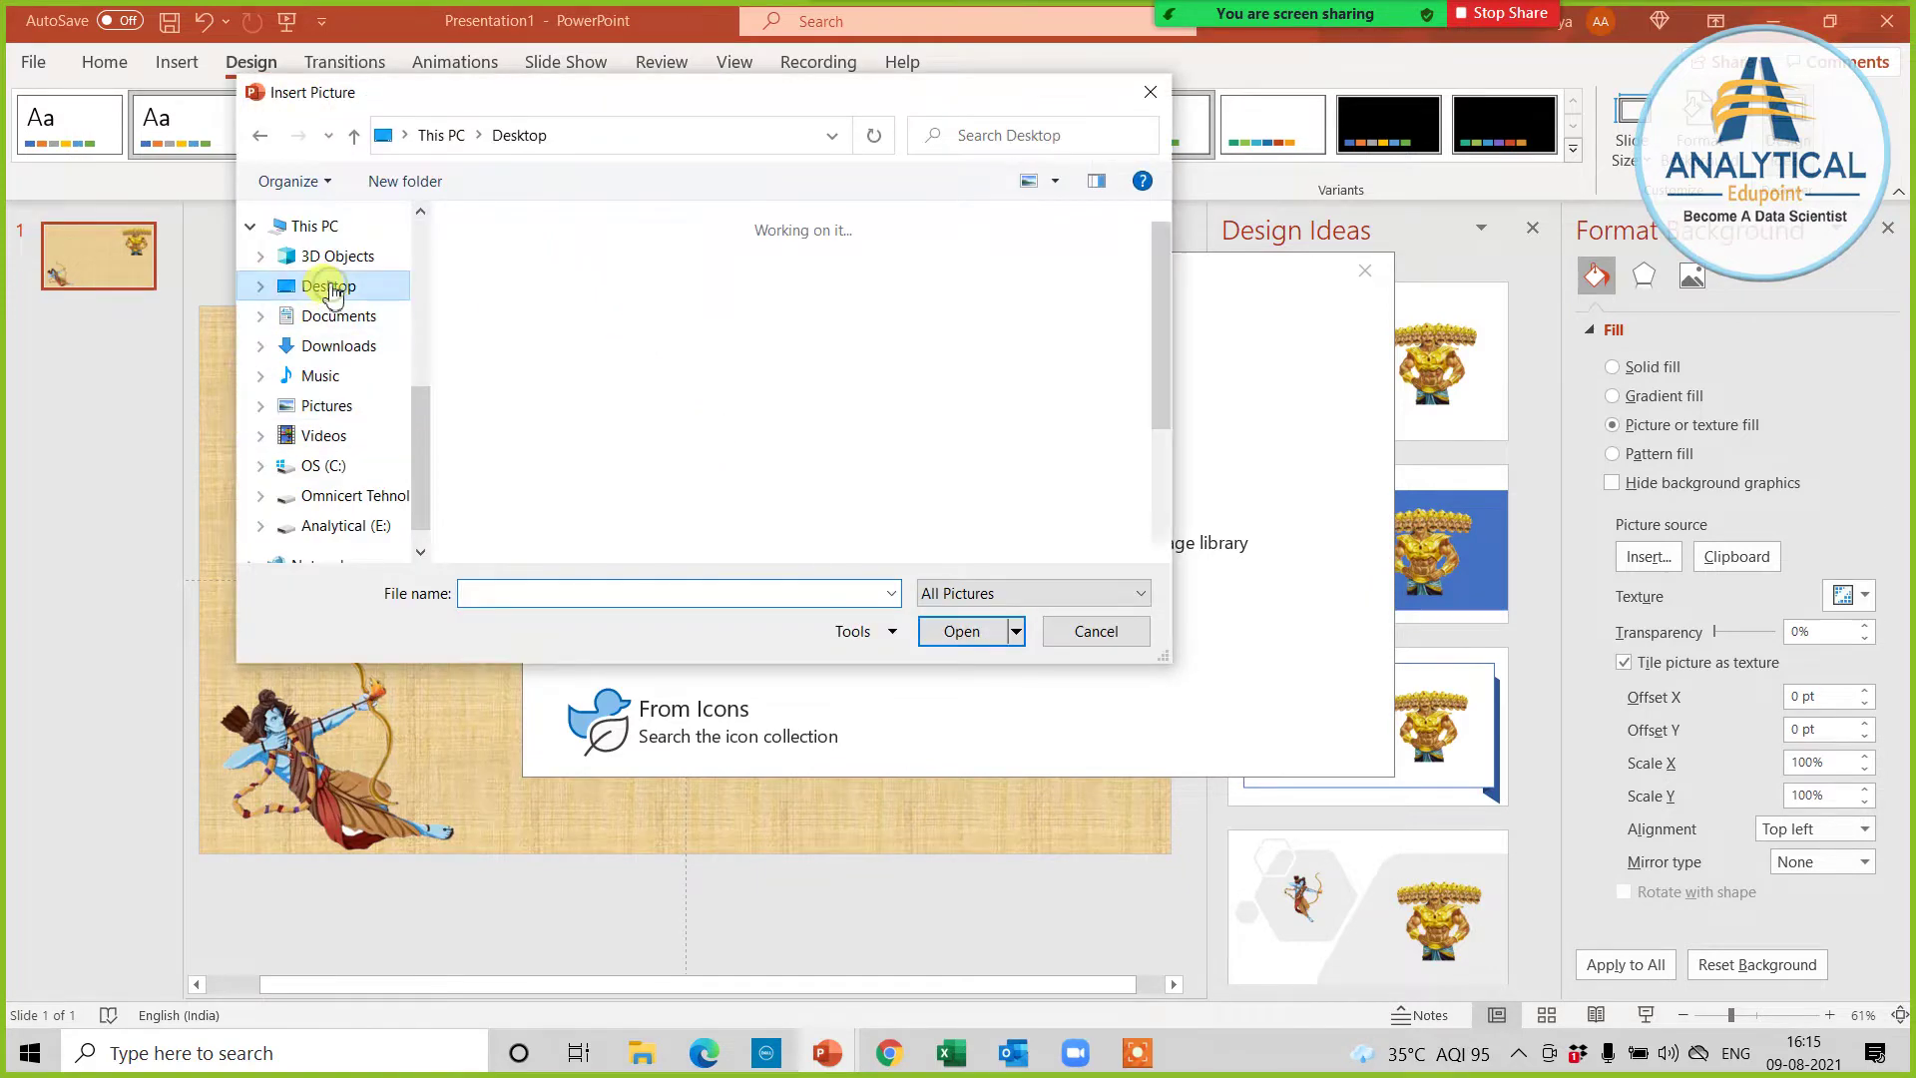
left_click_drag(1158, 285, 1161, 384)
double_click(481, 400)
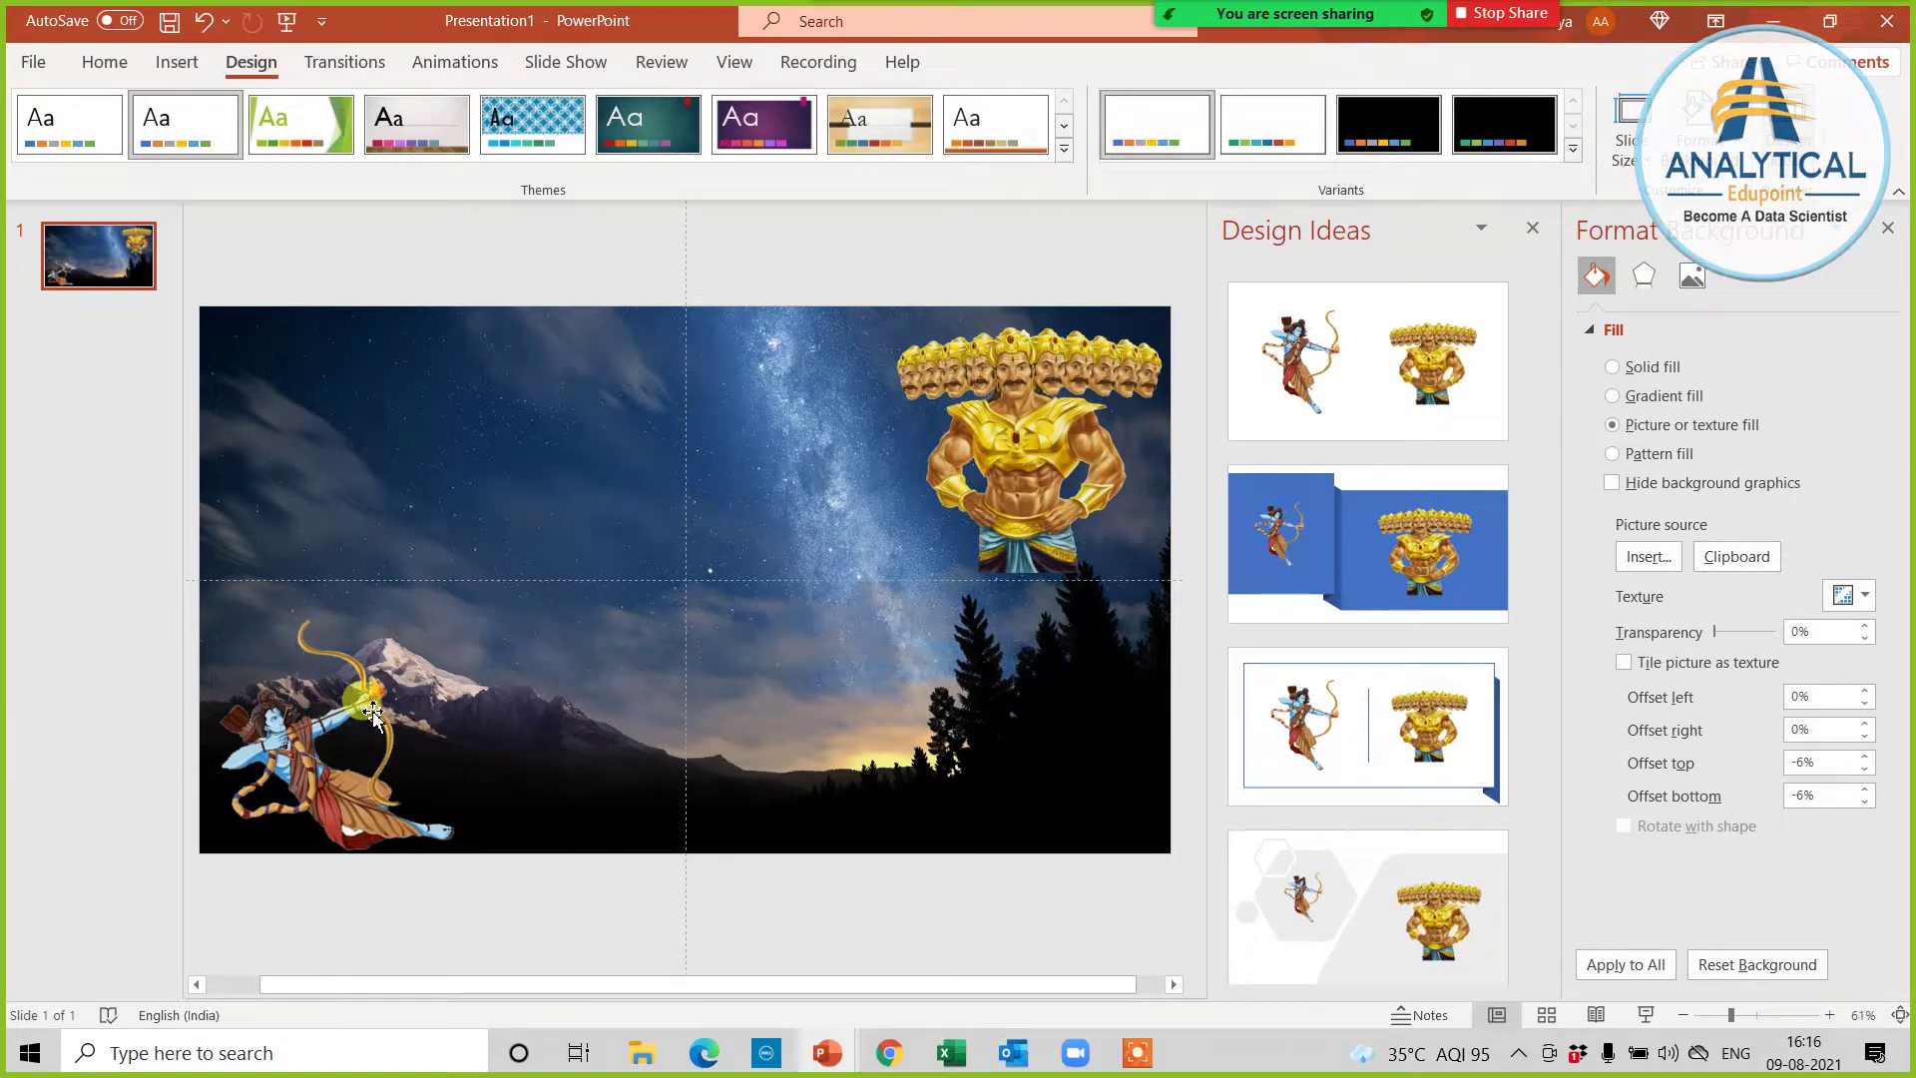
Step: Enlarge the archer picture slightly and shift it up a little in the slide's lower-left corner
left_click(293, 733)
left_click_drag(365, 554, 363, 514)
left_click(796, 858)
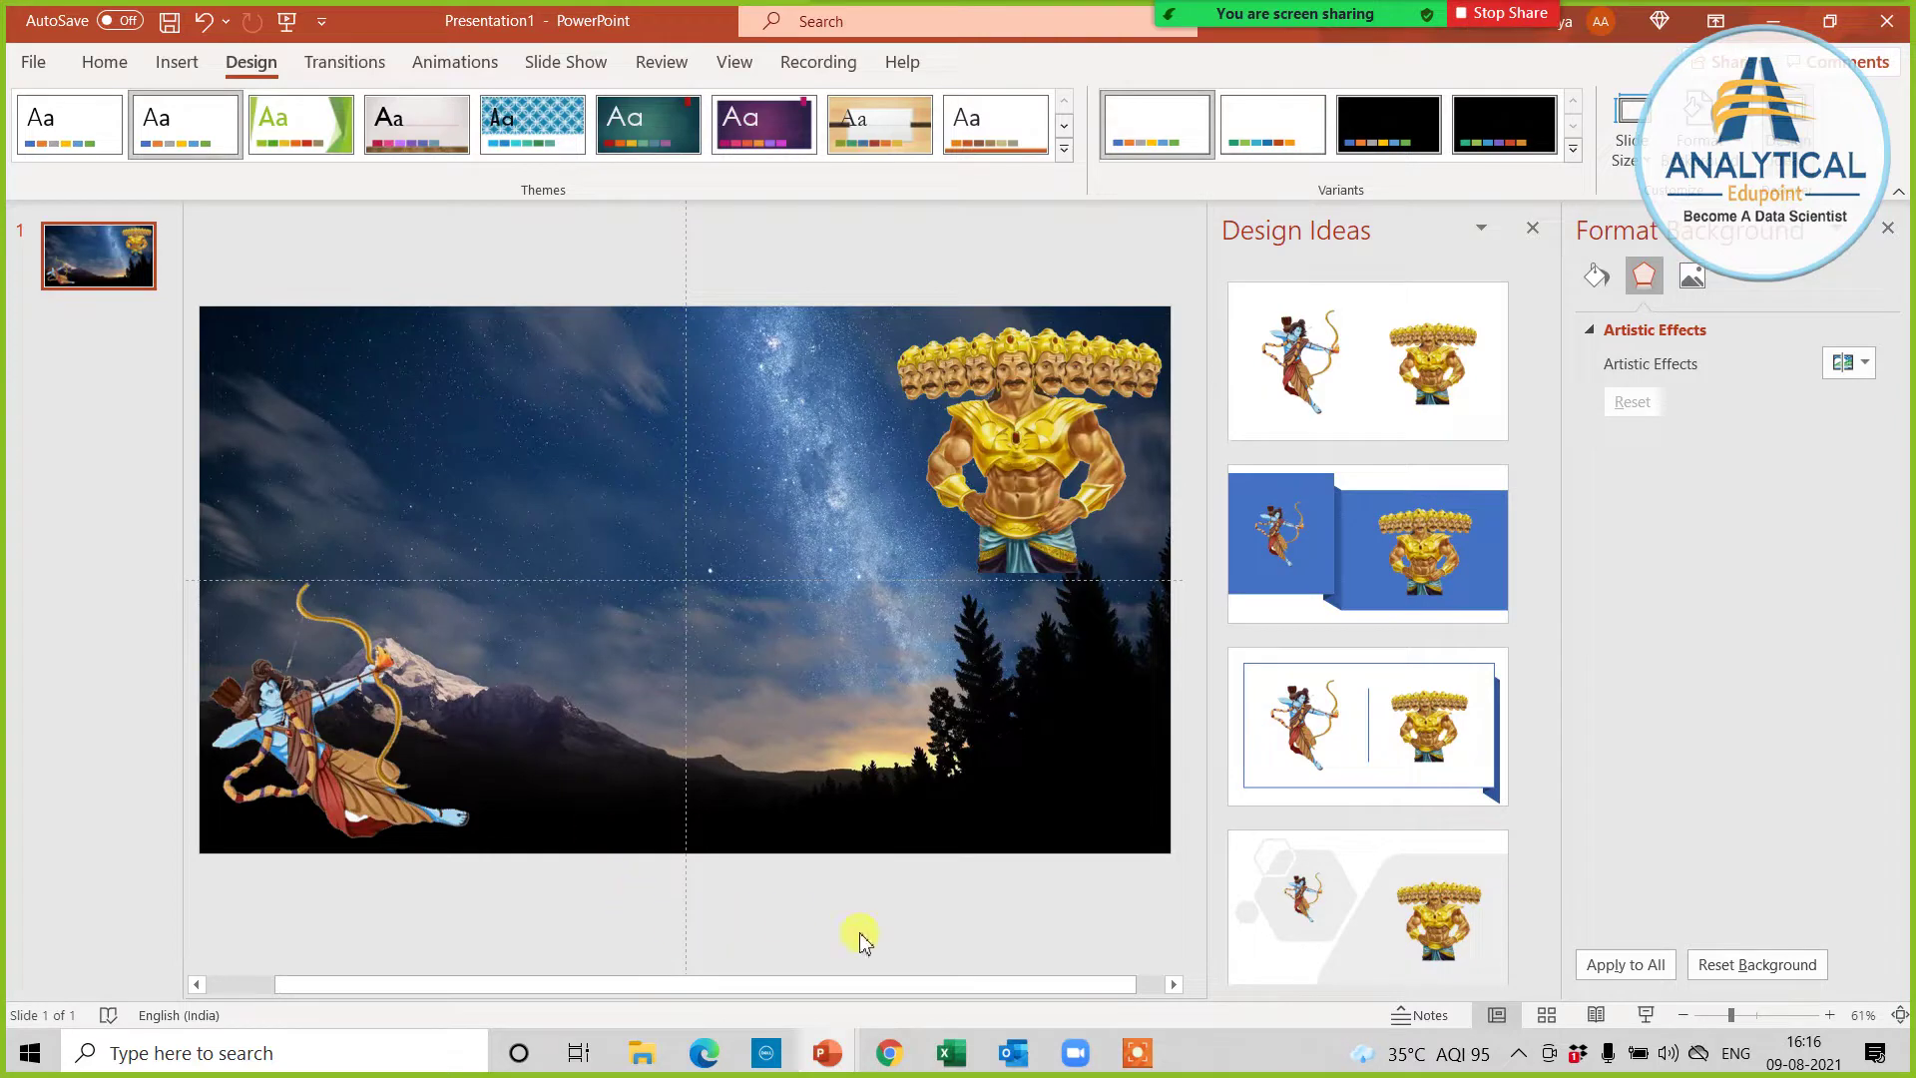
Step: Return to Chrome and search Google Images for "arrow png"
left_click(884, 1054)
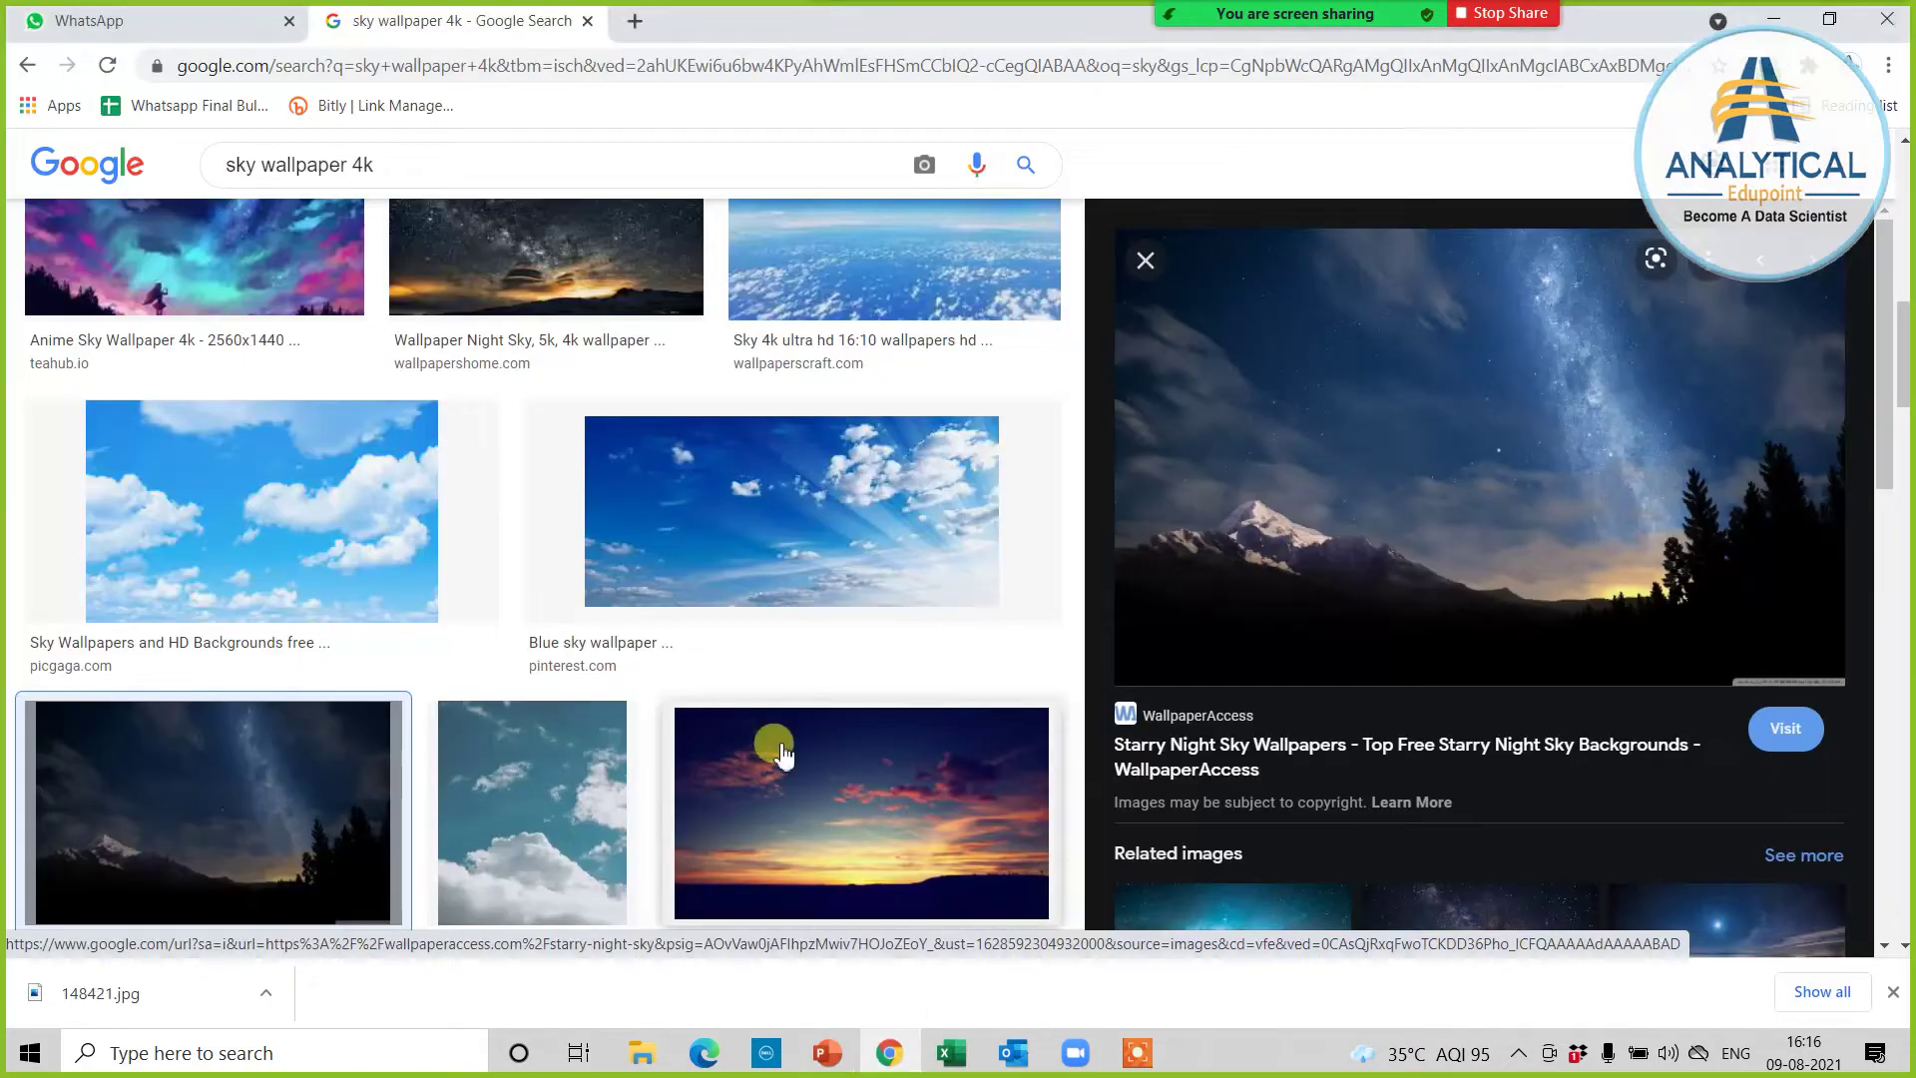
scroll(633, 543, "up", 5)
scroll(429, 355, "up", 3)
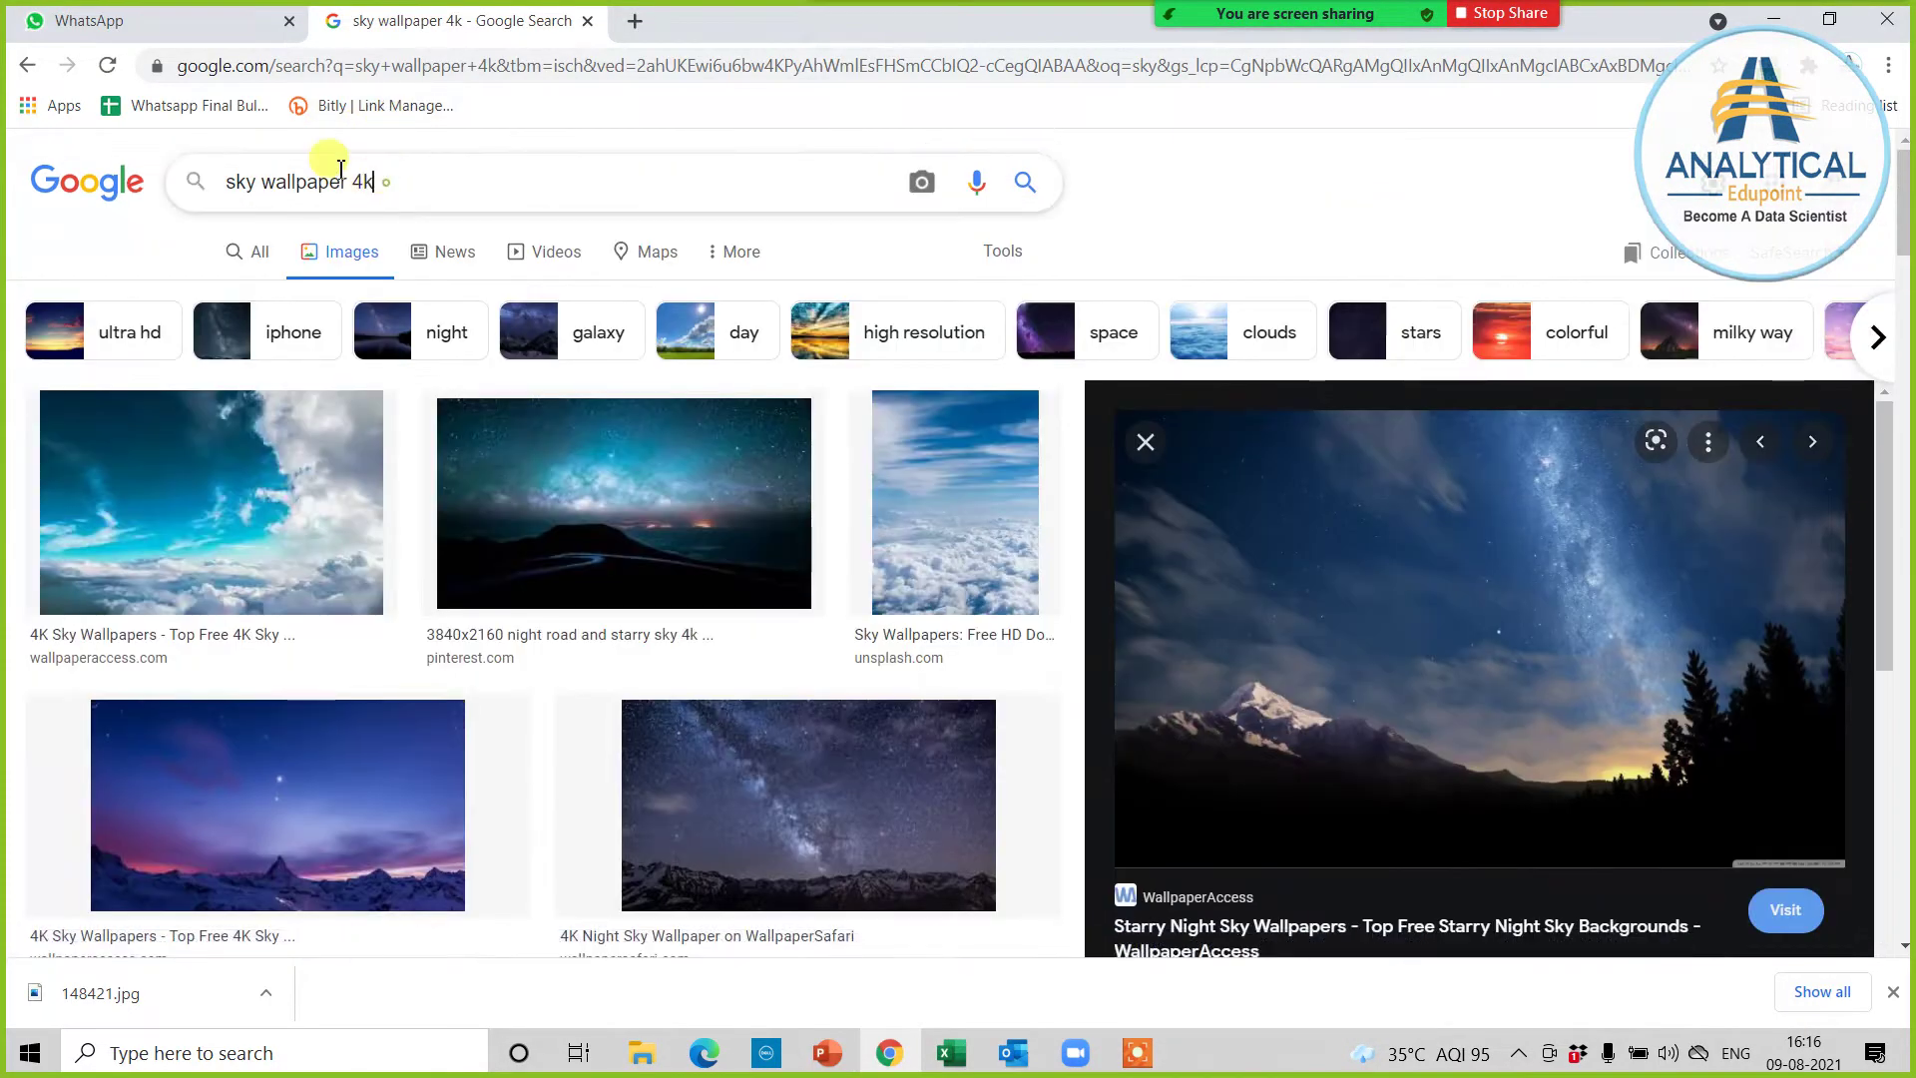
left_click_drag(375, 181, 170, 190)
type("arrow")
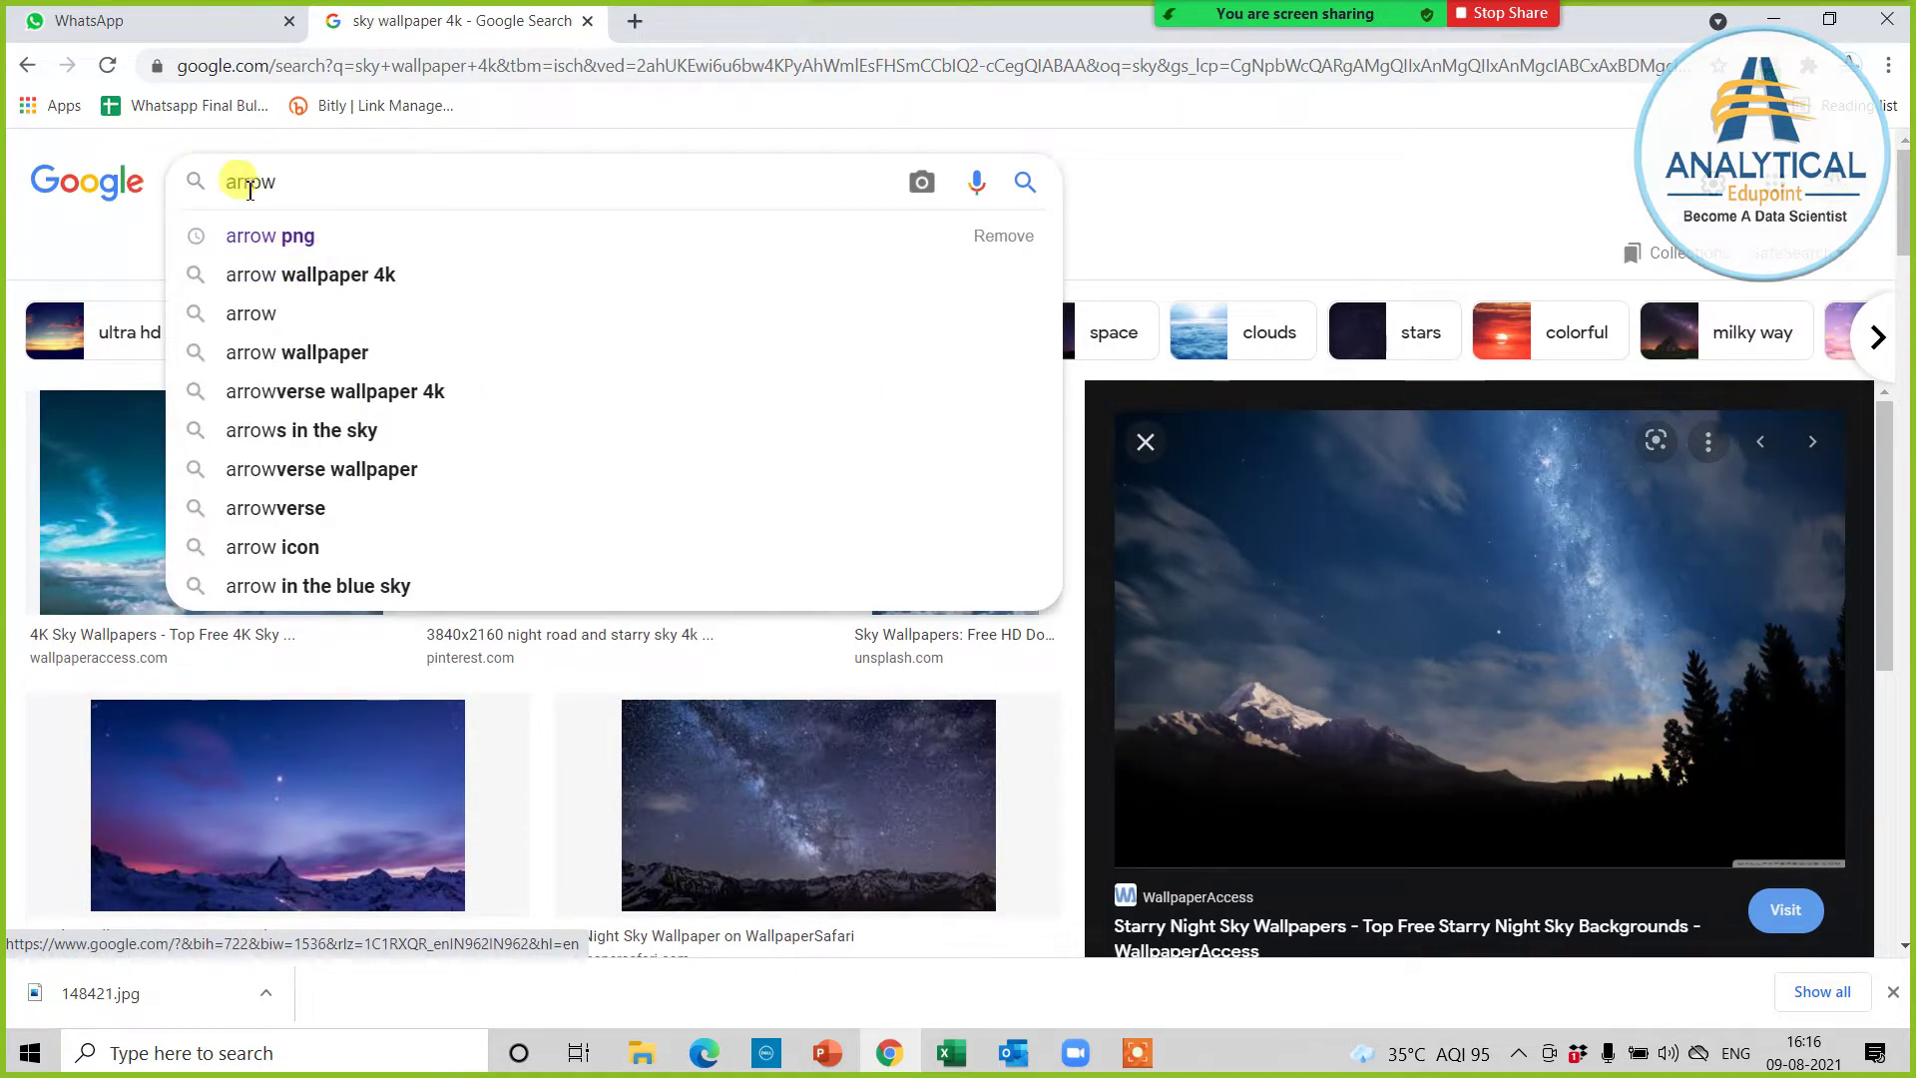
left_click(317, 234)
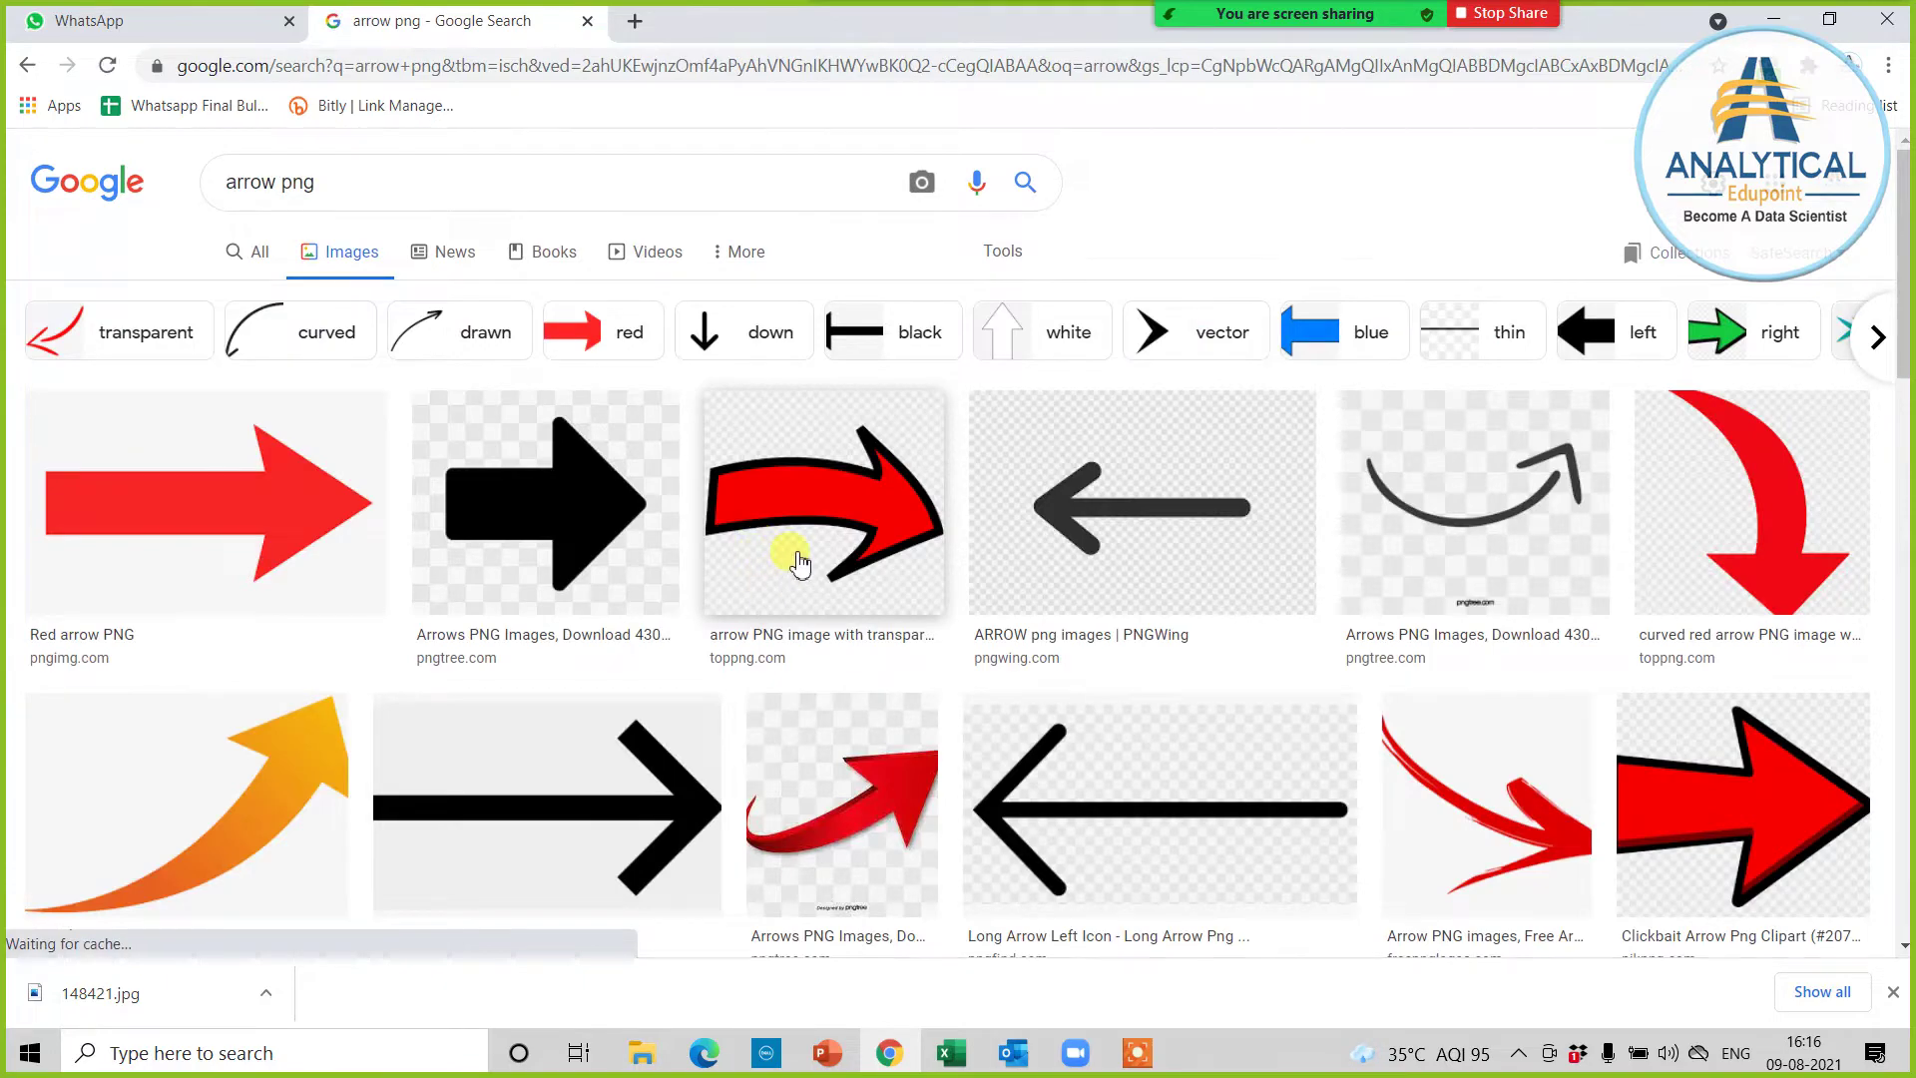
Step: Find the orange right-pointing arrow from PNG Only, copy the image and paste it onto the PowerPoint slide
scroll(791, 548, "down", 4)
scroll(795, 604, "down", 6)
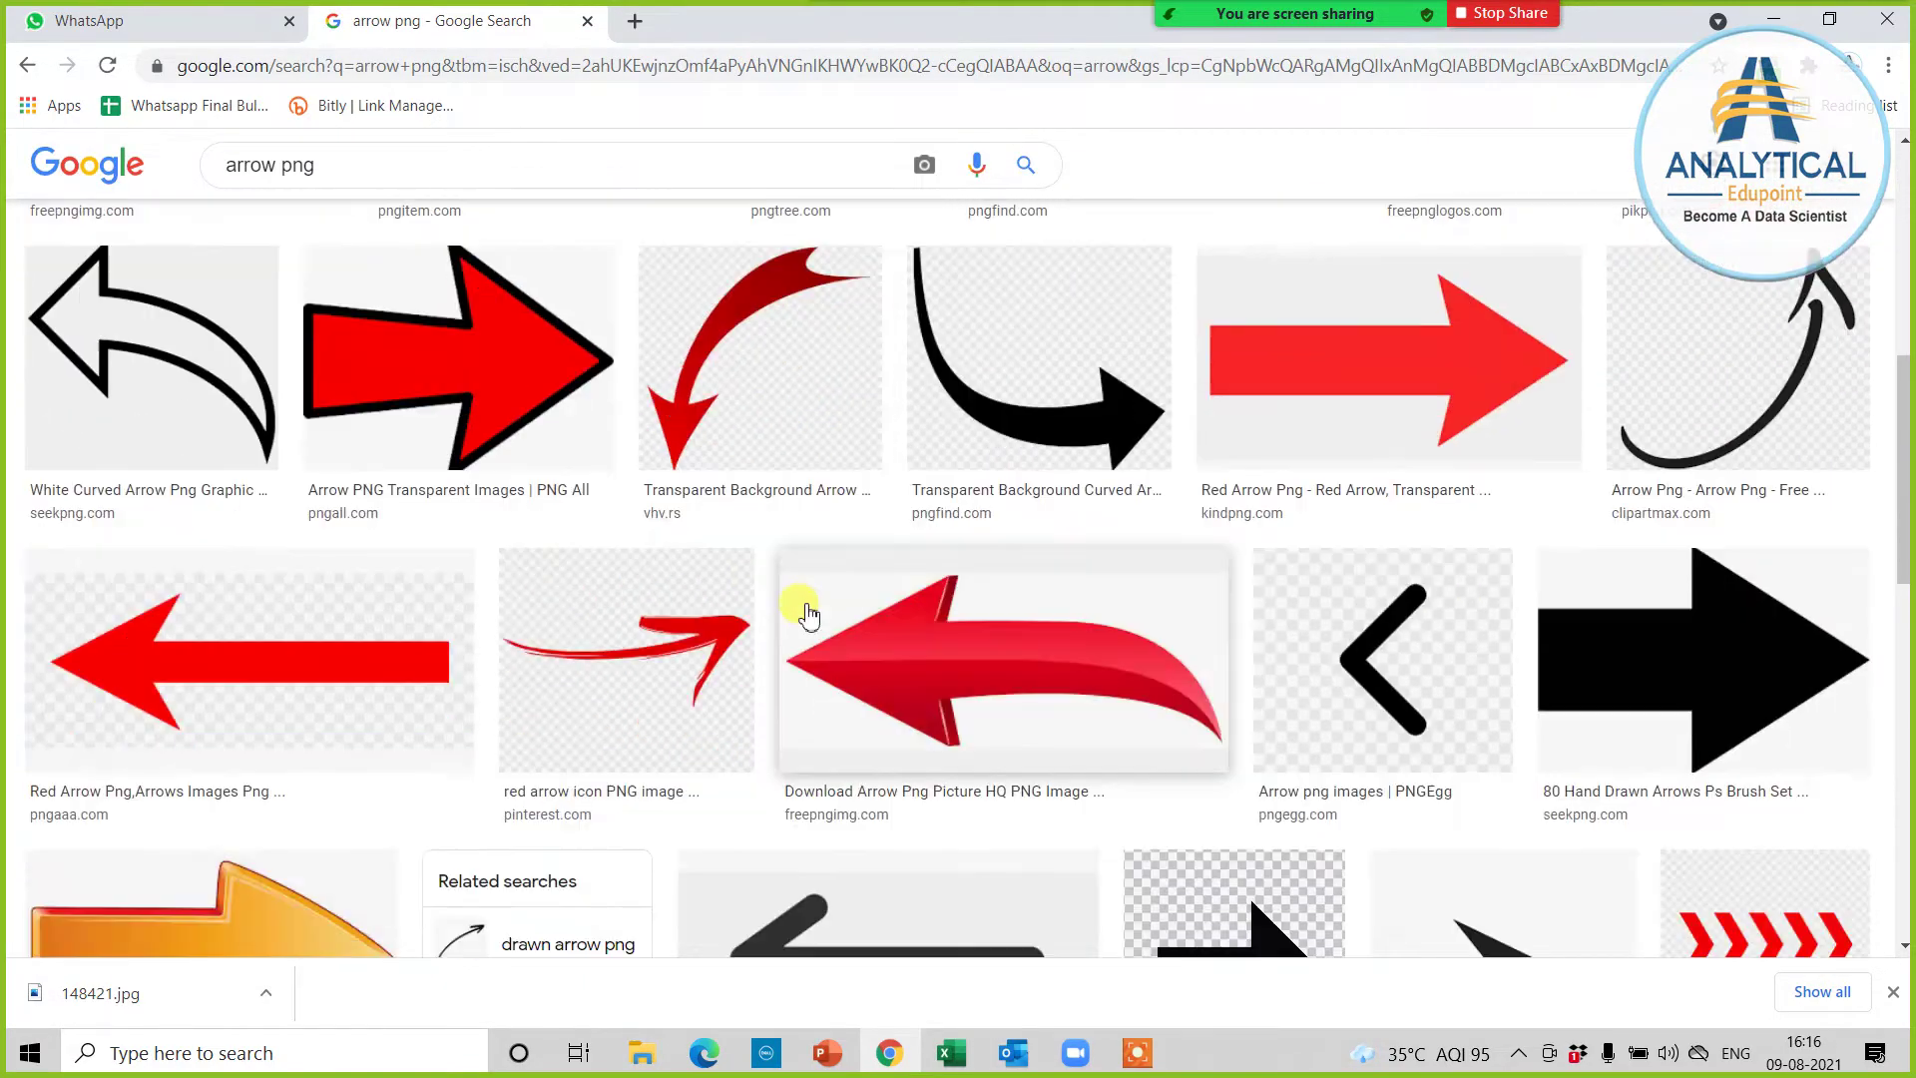
scroll(820, 624, "down", 7)
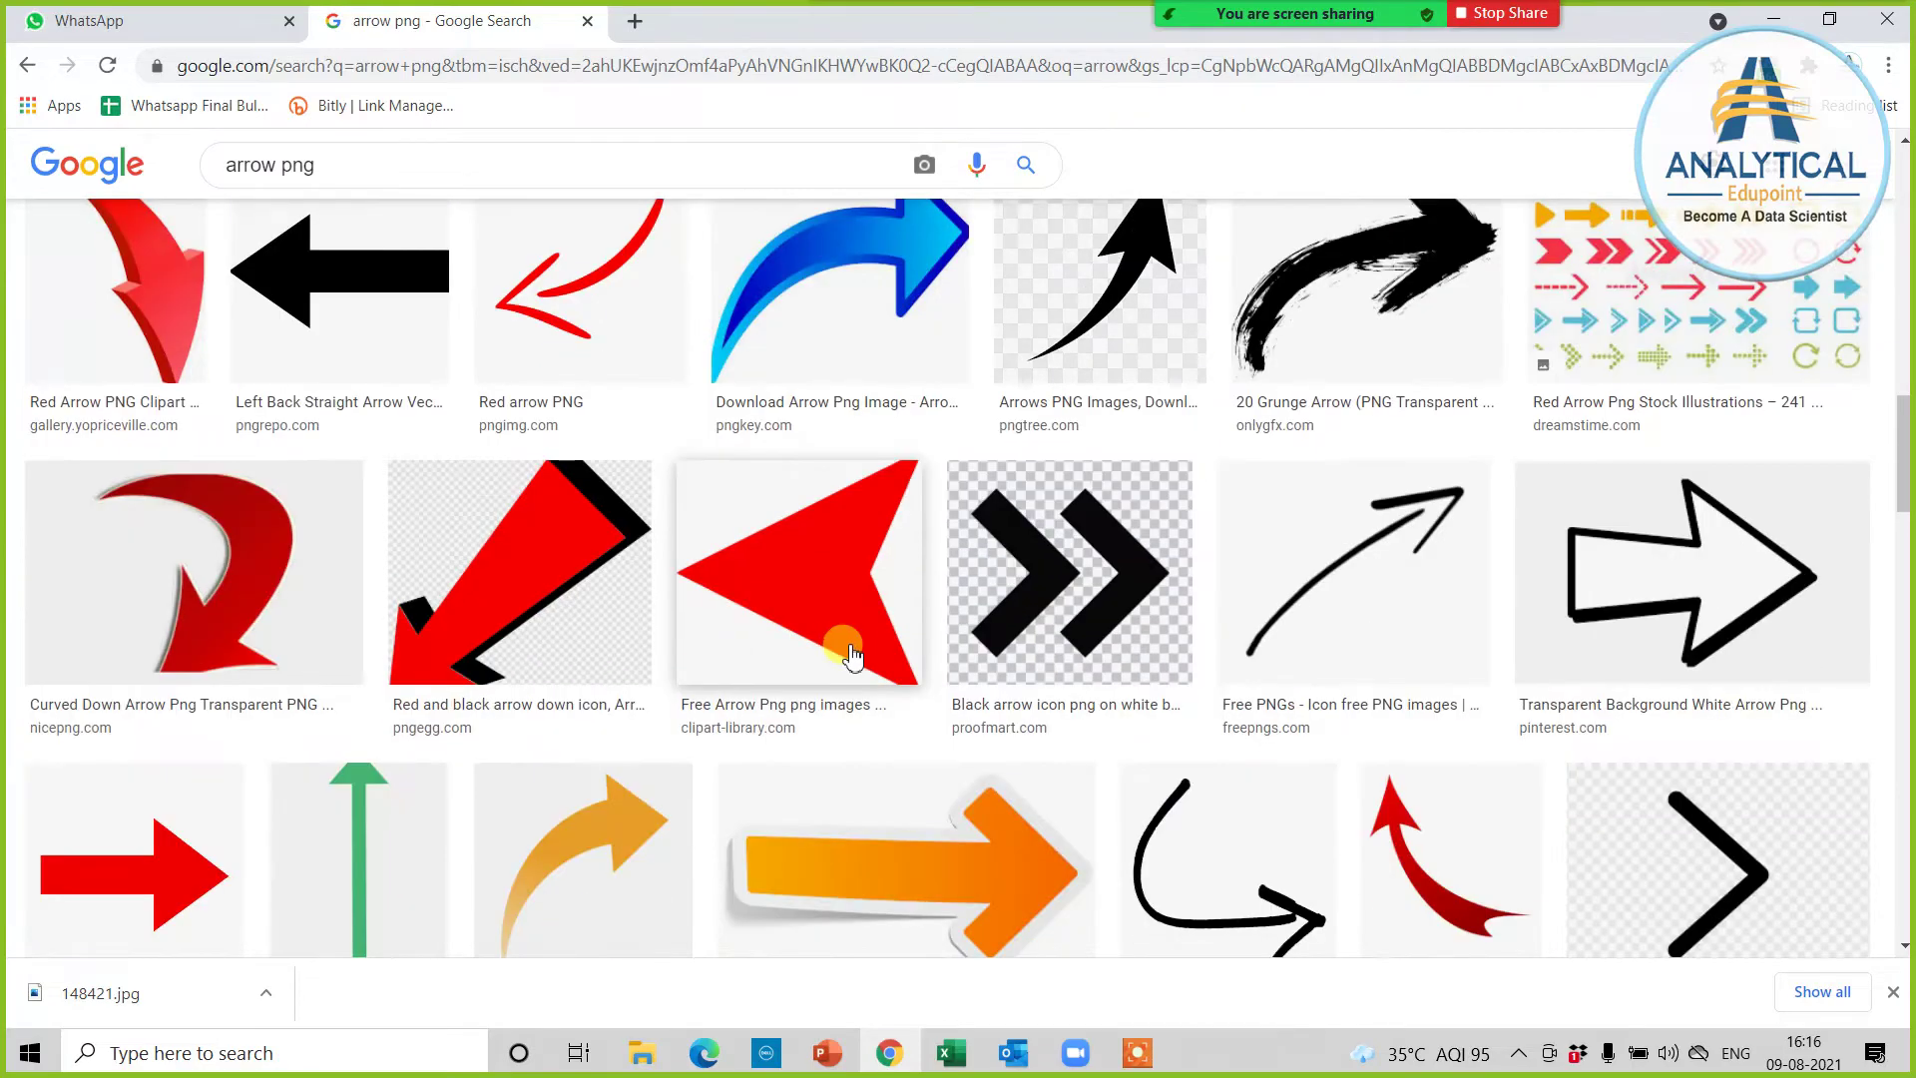
scroll(851, 656, "down", 5)
scroll(859, 668, "down", 9)
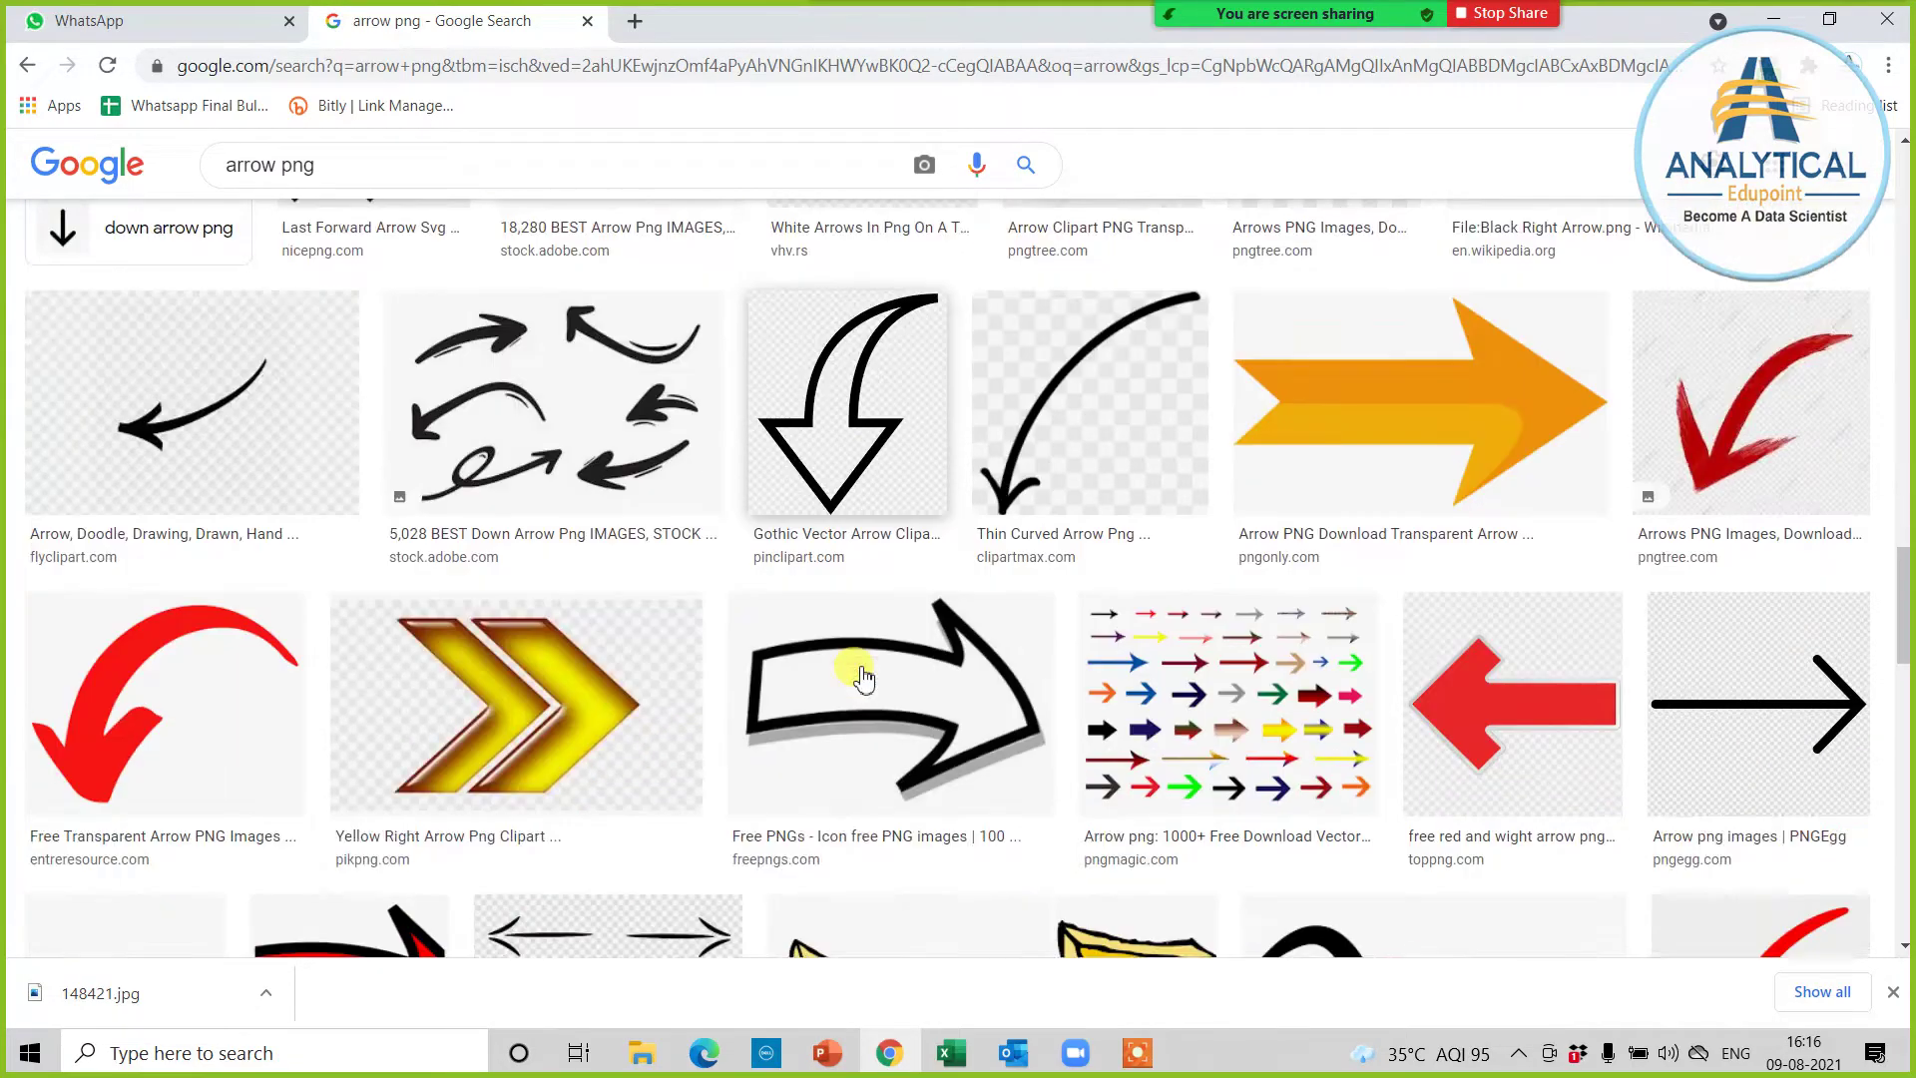
scroll(1134, 666, "up", 3)
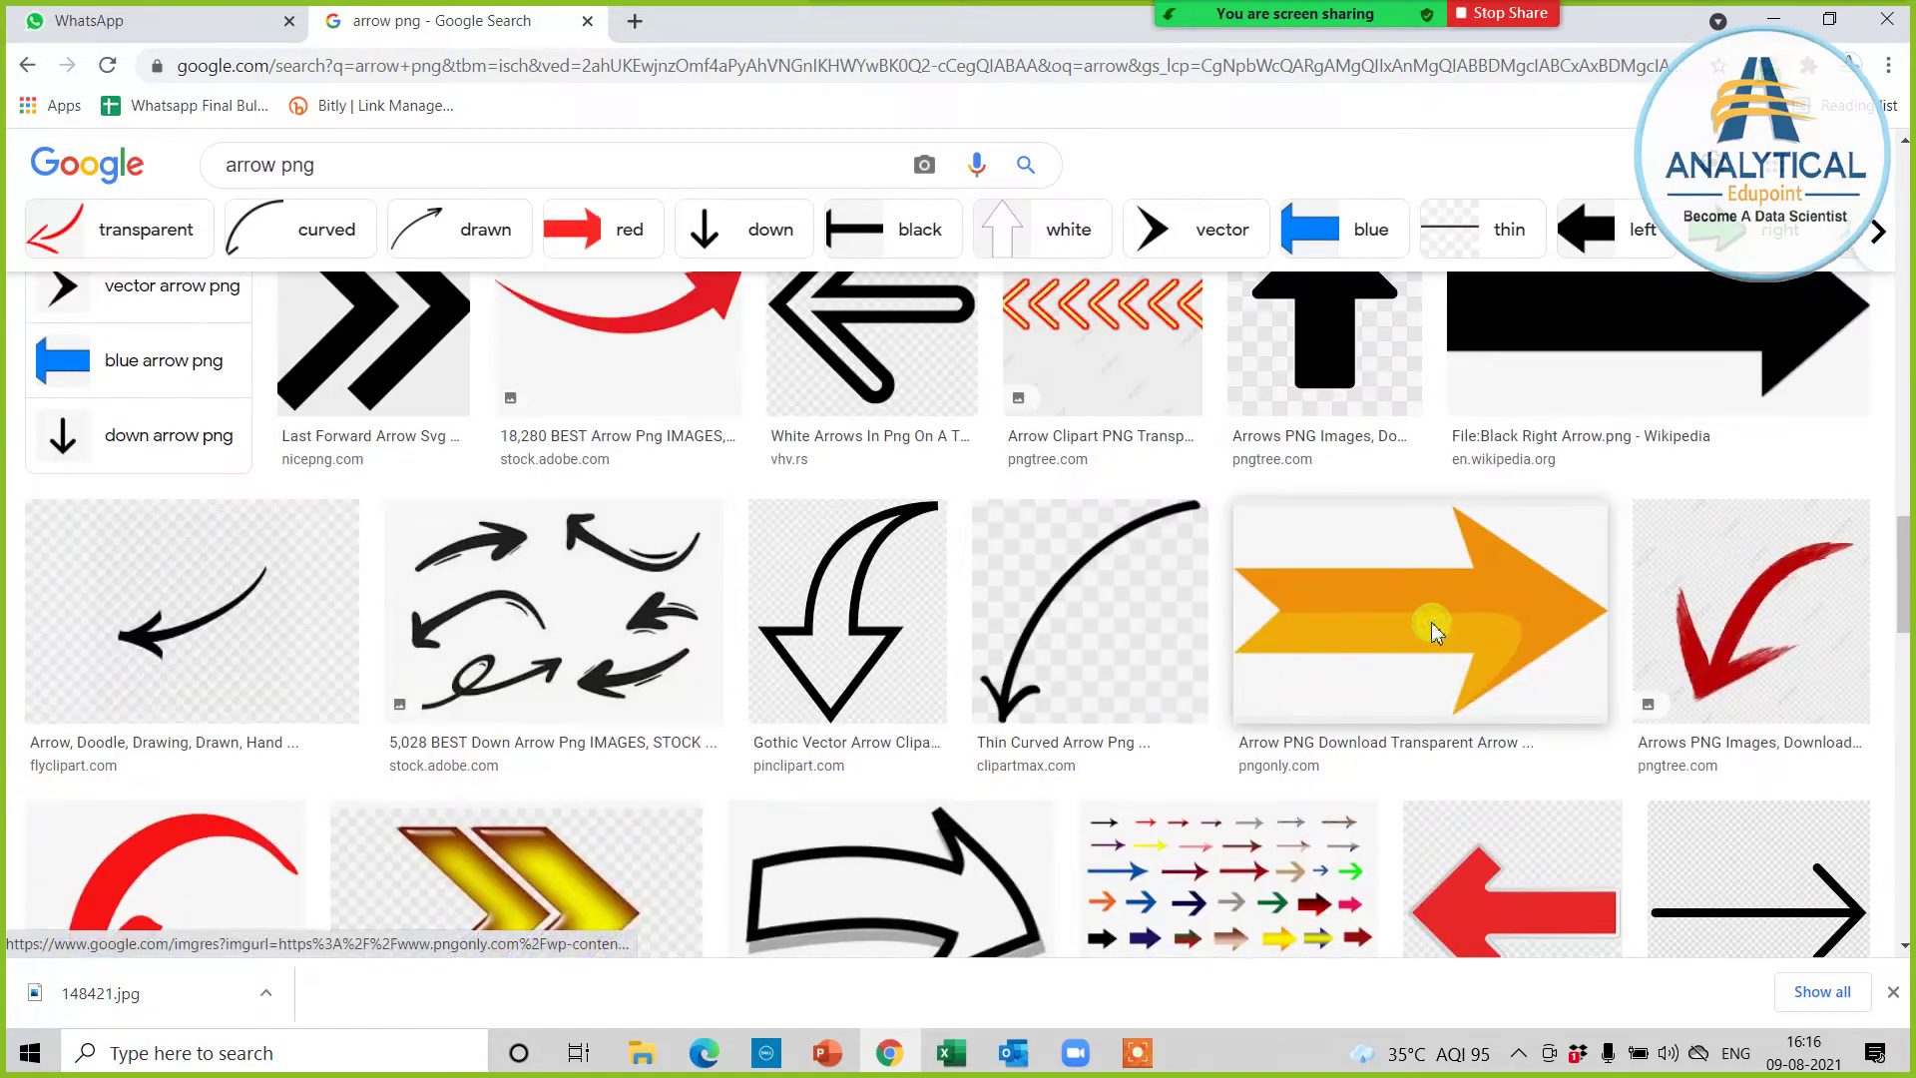
left_click(1431, 620)
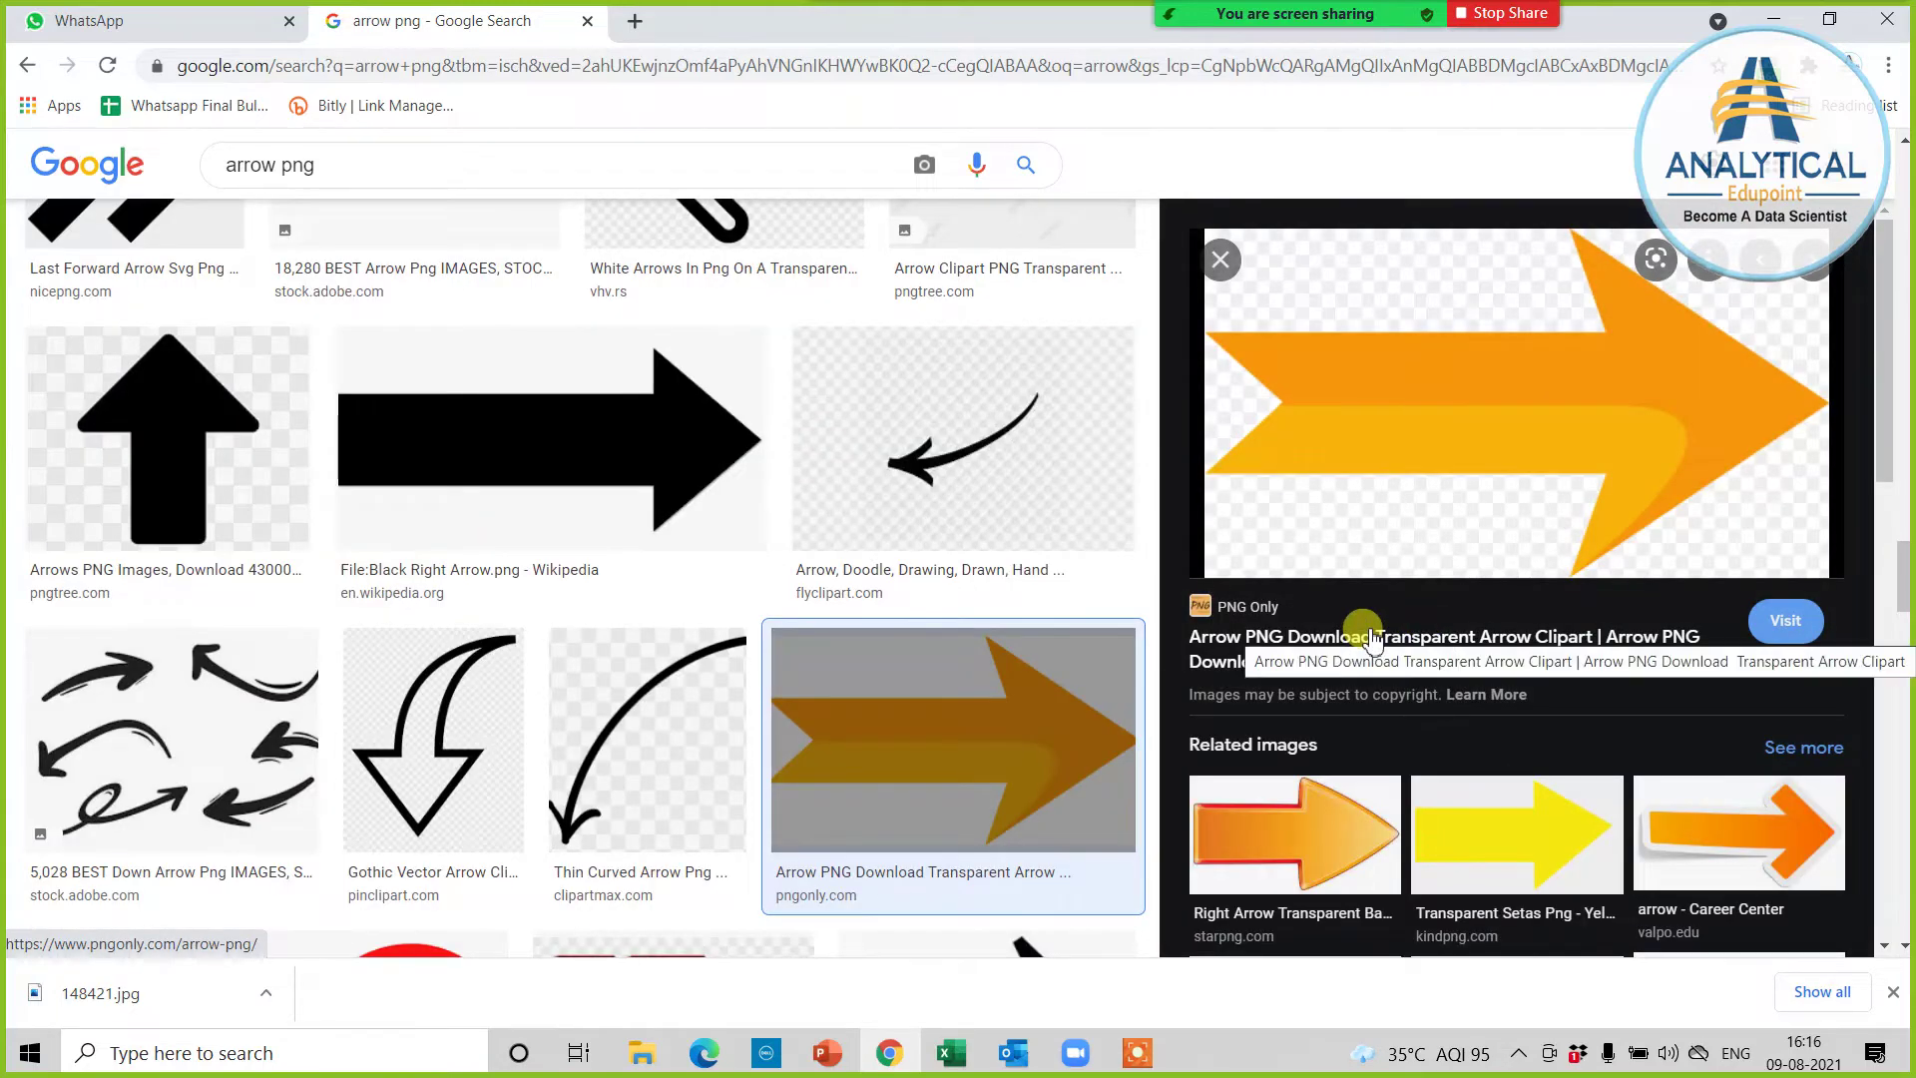
right_click(1490, 384)
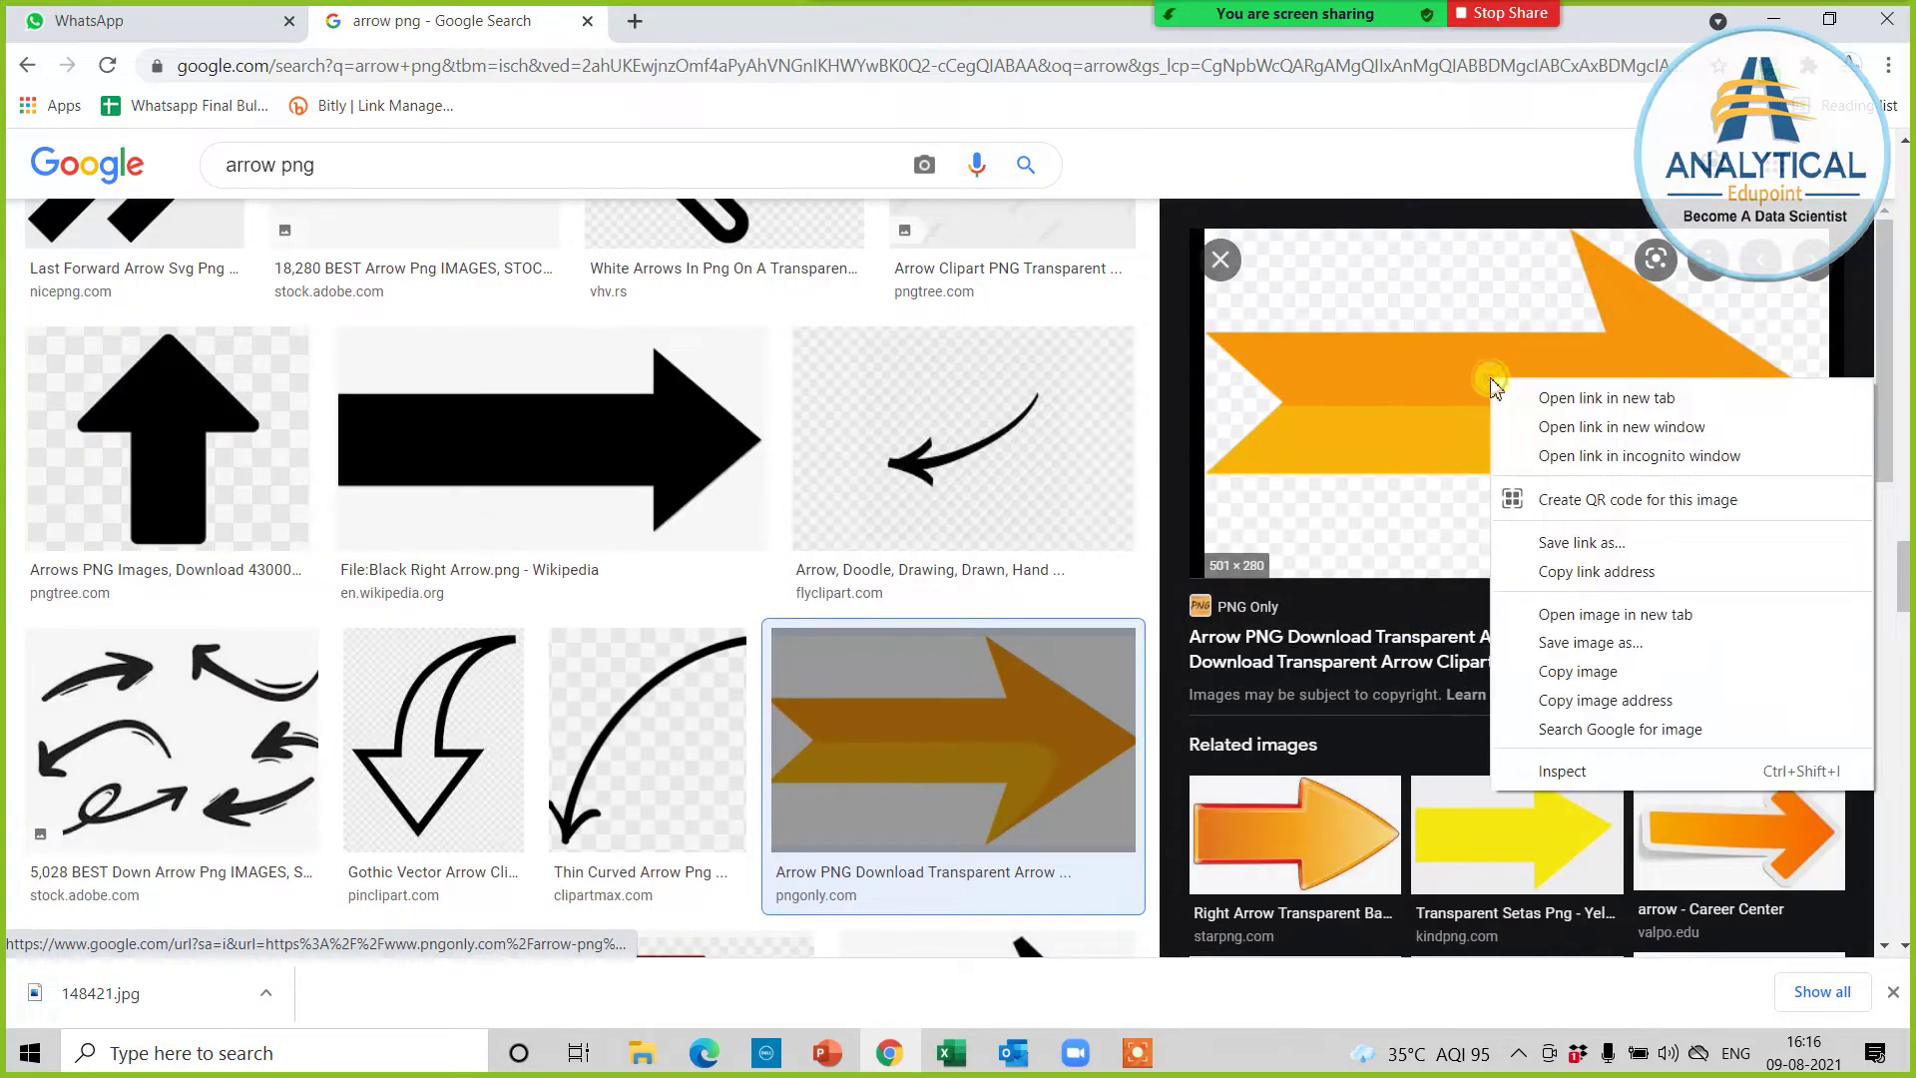
left_click(1574, 675)
key("alt+Tab")
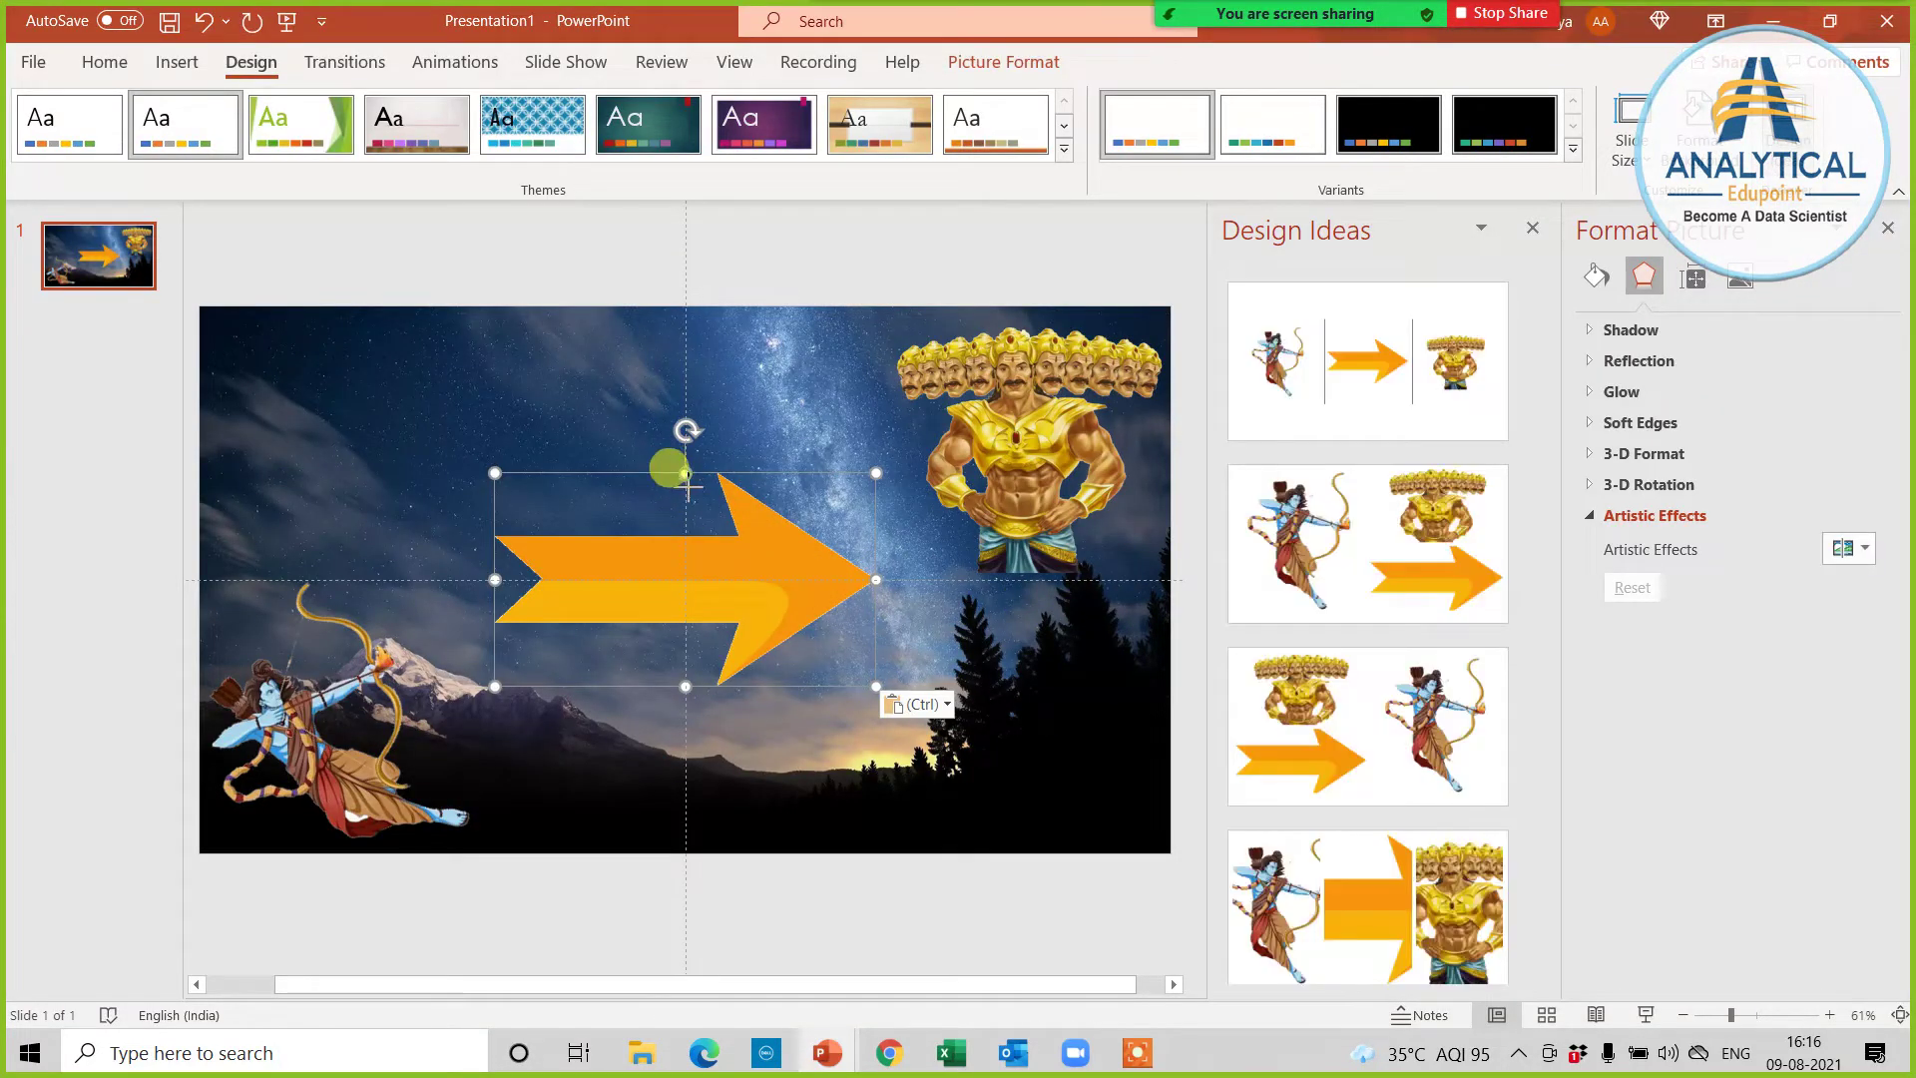
Step: Flatten the orange arrow to about a third of its height and shorten it to about two thirds of its length
left_click_drag(688, 486, 684, 621)
left_click_drag(870, 656, 759, 654)
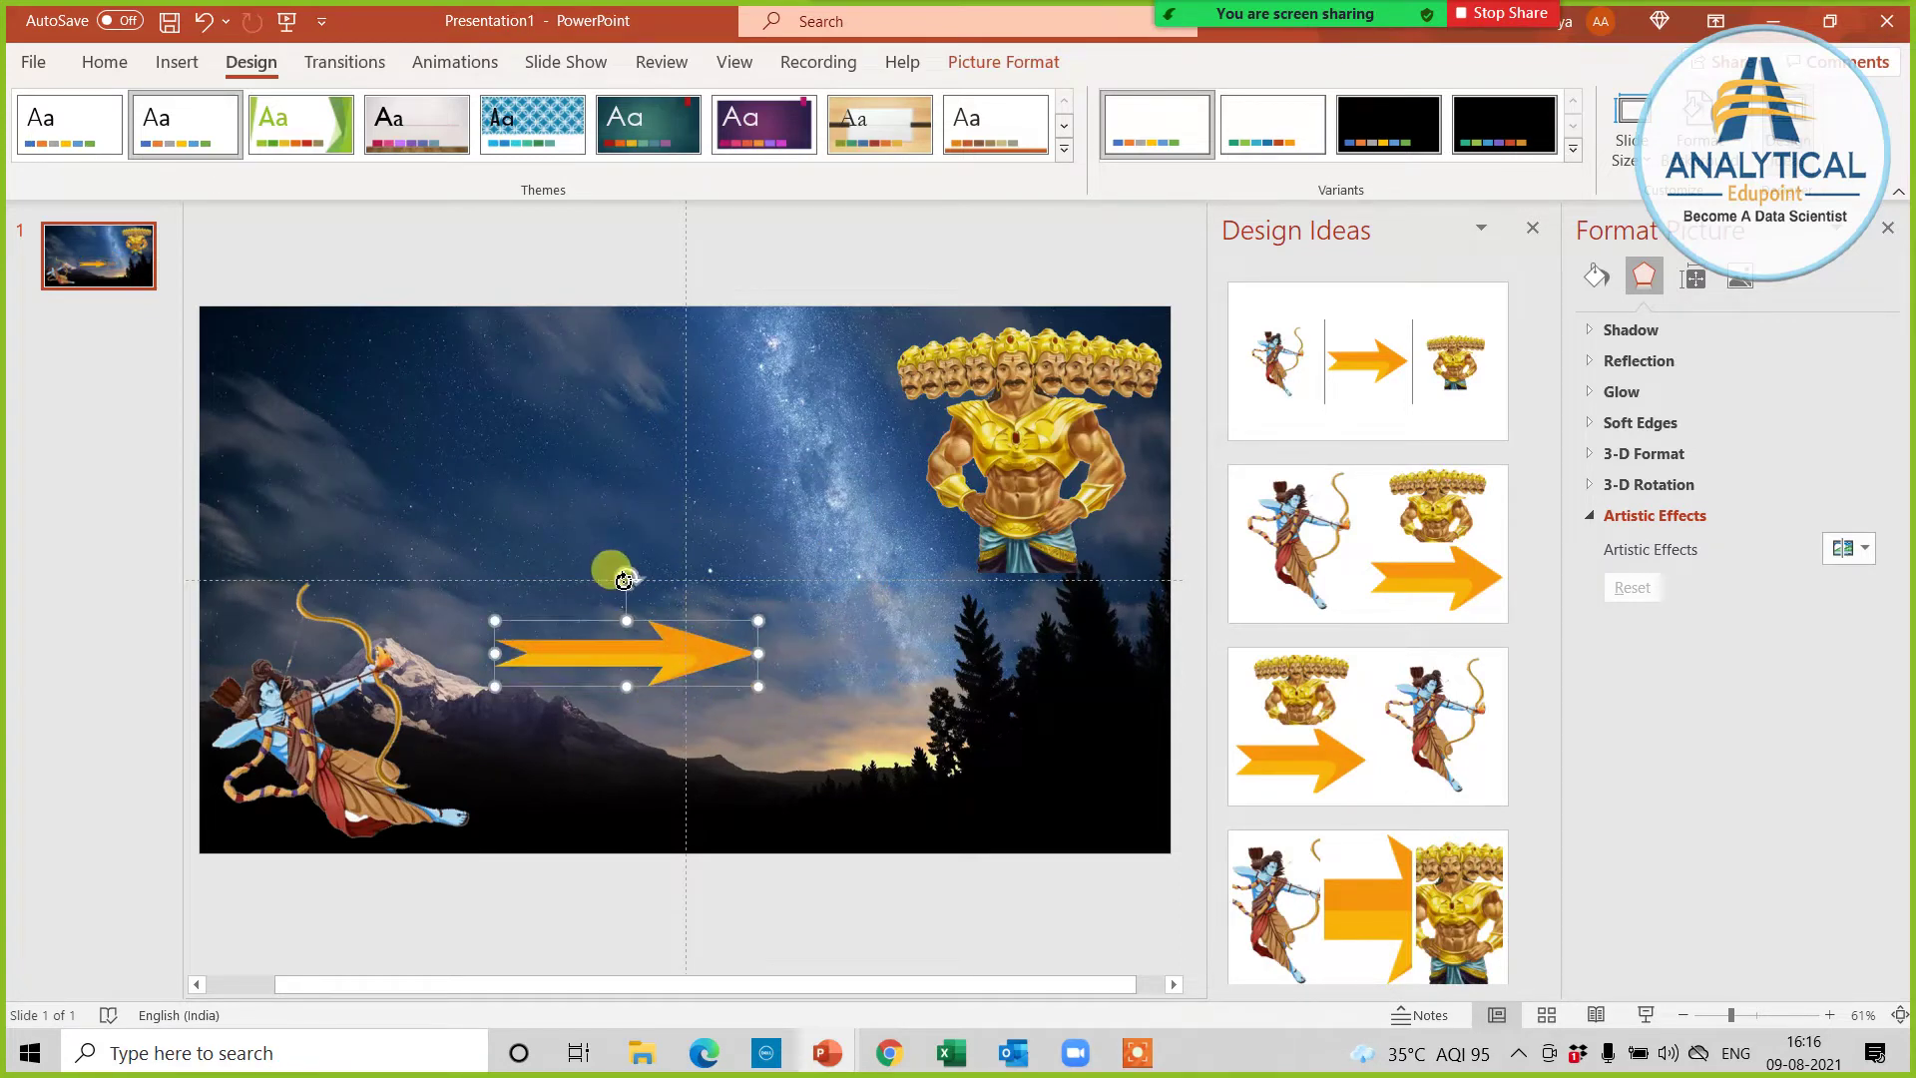